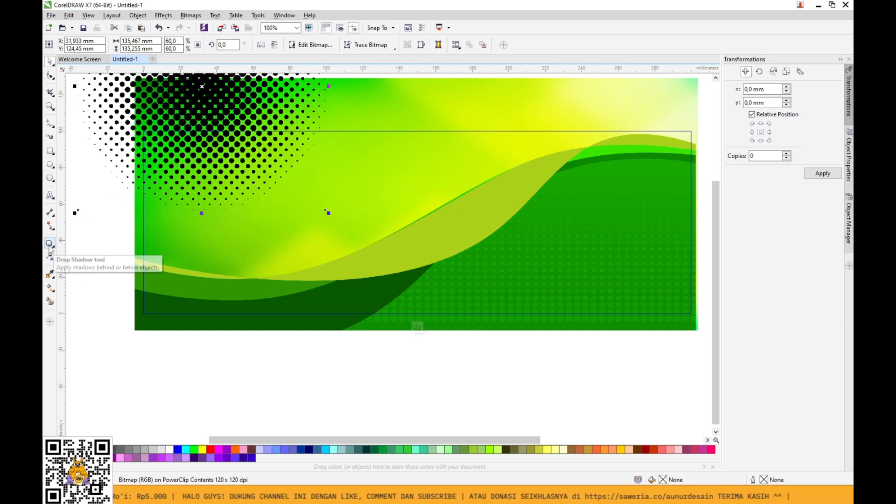
# Try the Difference, Multiply, Lightness and Screen transparency merge modes on the halftone dot bitmap.
pyautogui.click(49, 256)
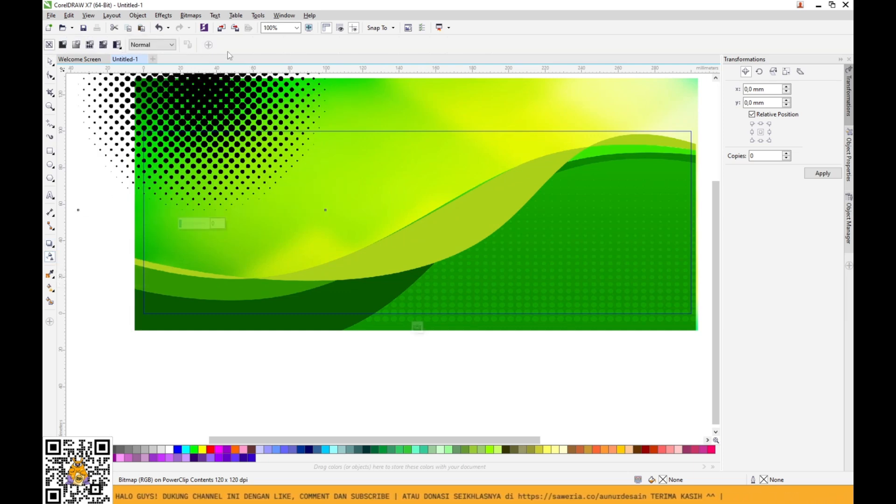
pyautogui.click(171, 44)
pyautogui.click(159, 91)
pyautogui.click(171, 45)
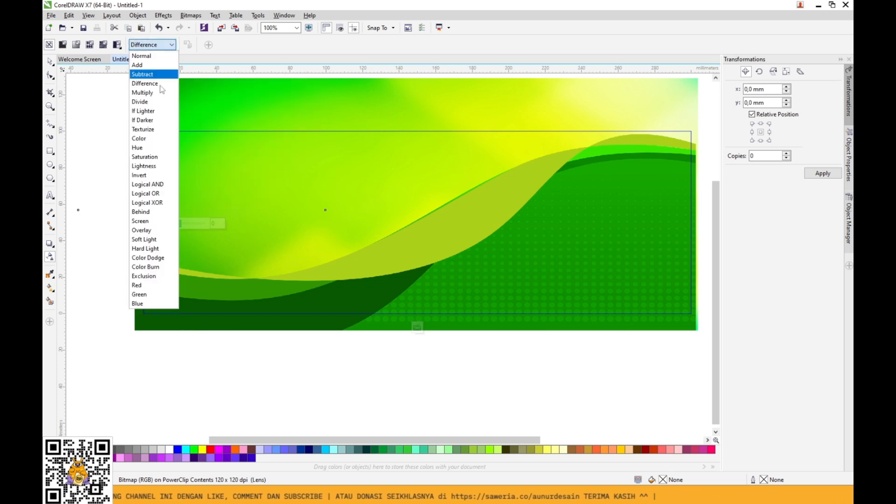
pyautogui.click(142, 92)
pyautogui.click(171, 44)
pyautogui.click(164, 166)
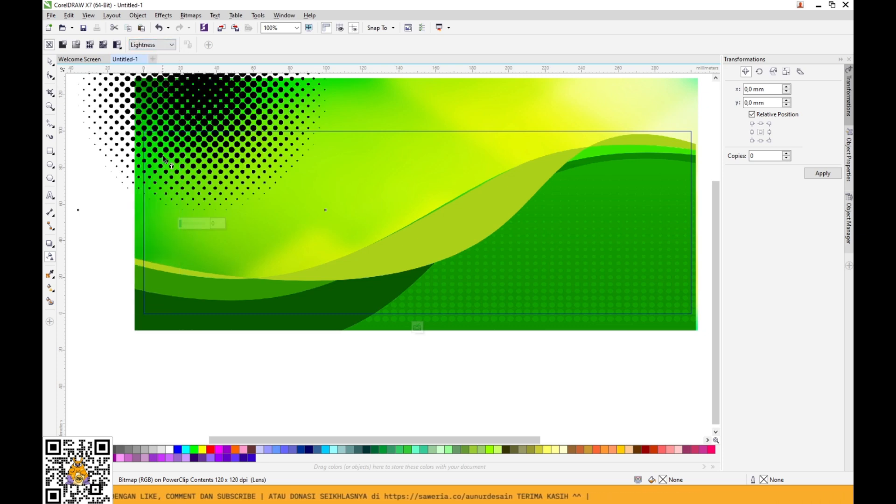
pyautogui.click(171, 44)
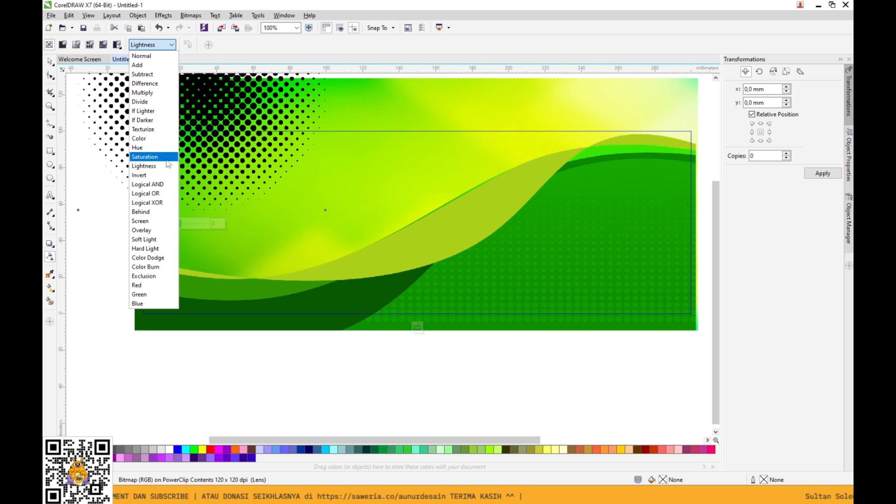
pyautogui.click(152, 221)
# Compare the Soft Light merge mode on the halftone dot bitmap and settle on Overlay for its transparency.
pyautogui.click(171, 44)
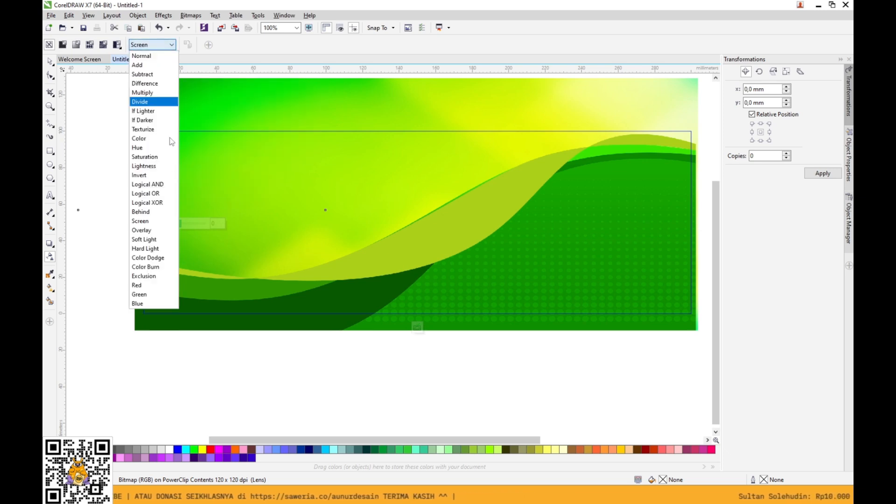
pyautogui.click(164, 239)
pyautogui.scroll(5, 215, 176)
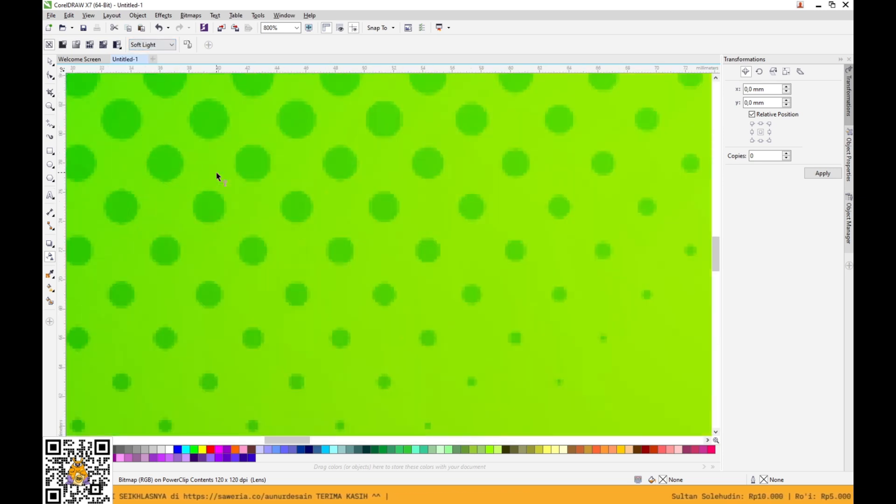
pyautogui.scroll(-5, 227, 195)
pyautogui.scroll(2, 208, 147)
pyautogui.click(171, 44)
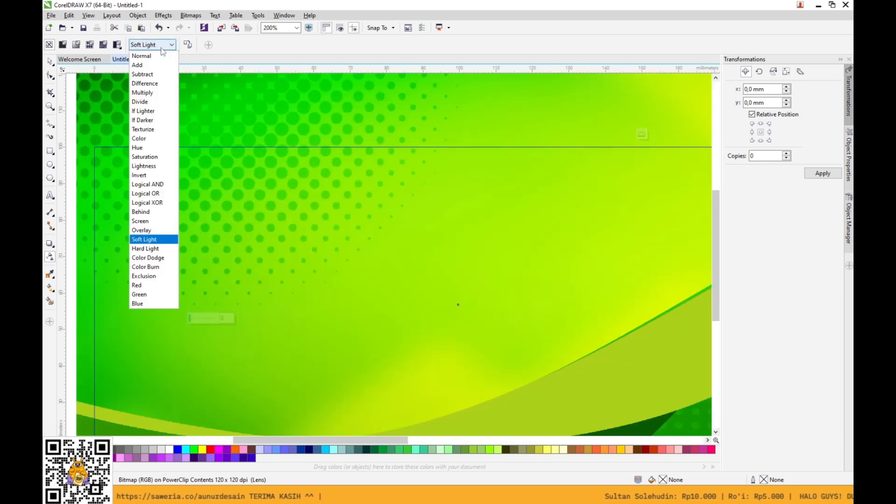
pyautogui.click(161, 230)
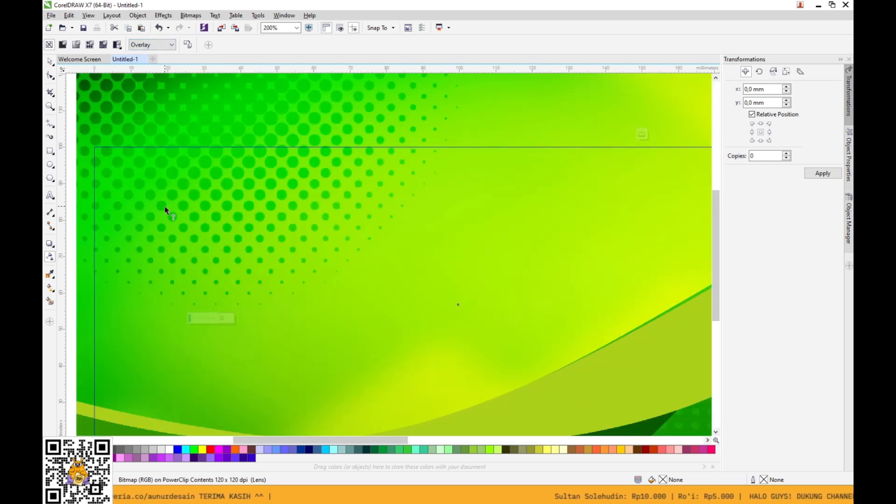
# Finish editing the PowerClip contents and return to the full banner page.
pyautogui.click(50, 62)
pyautogui.scroll(-6, 224, 298)
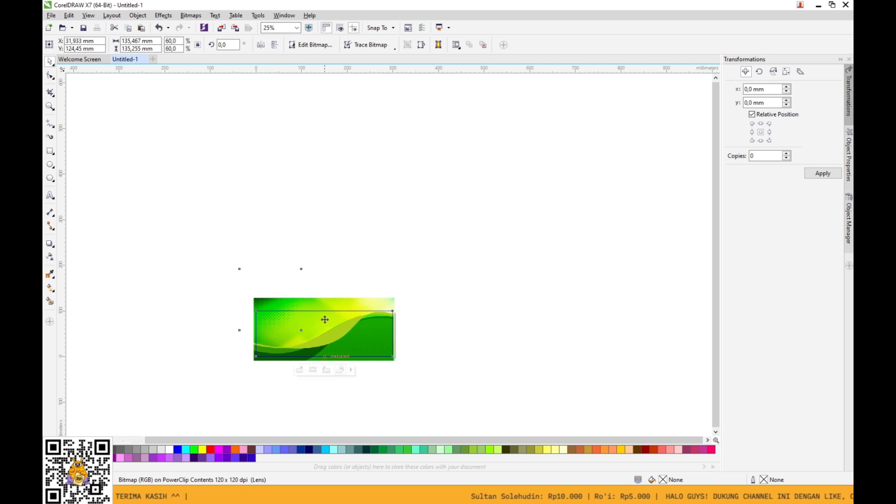
pyautogui.click(325, 292)
pyautogui.hotkey('shift', 'F4')
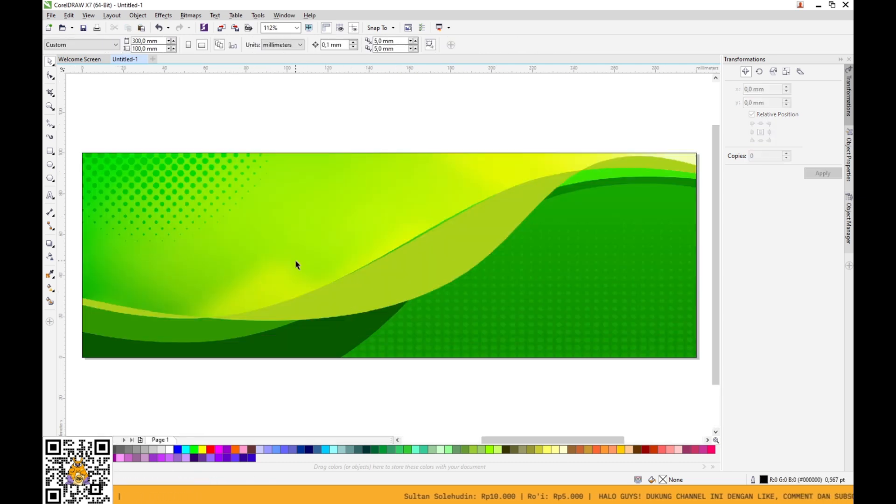
# Save the drawing in the Upload folder as a CDR file named "Desain Spanduk Warung Makan Mbak Ayu".
pyautogui.click(50, 195)
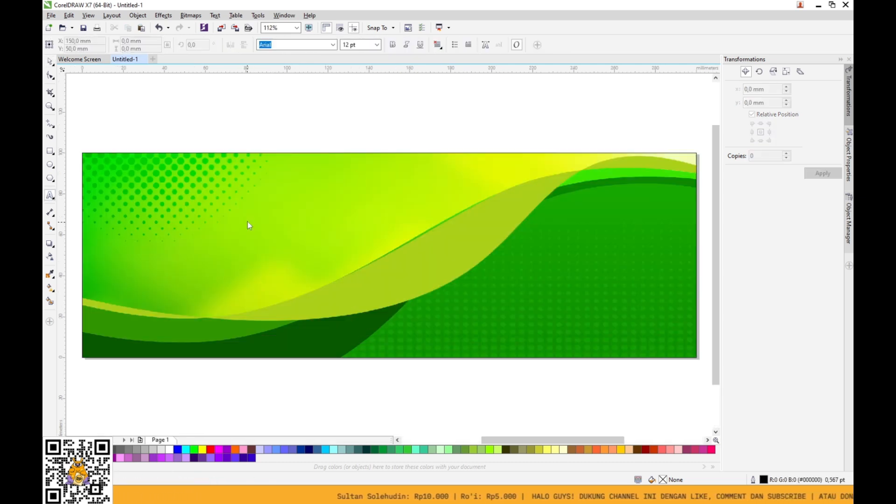
pyautogui.hotkey('ctrl', 's')
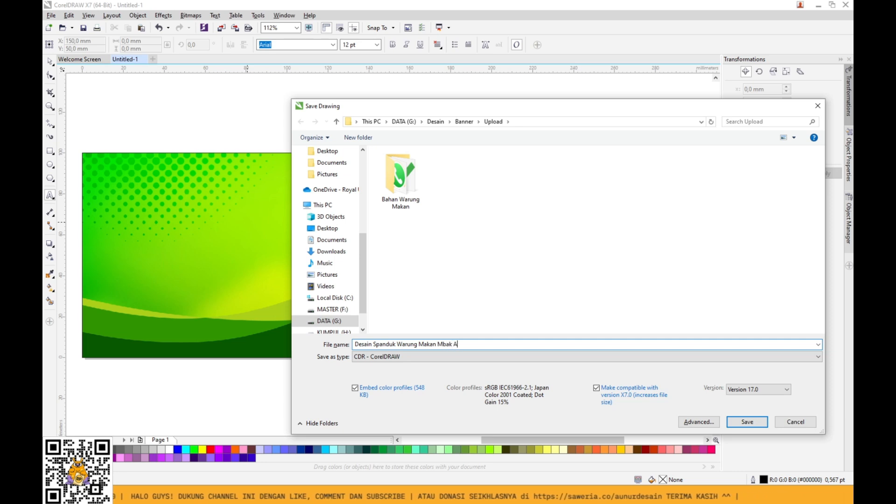
pyautogui.click(747, 422)
# Add the artistic text "Warung Makan" over the banner's light green upper-left area at about 59 pt in the Mustardo font.
pyautogui.click(293, 210)
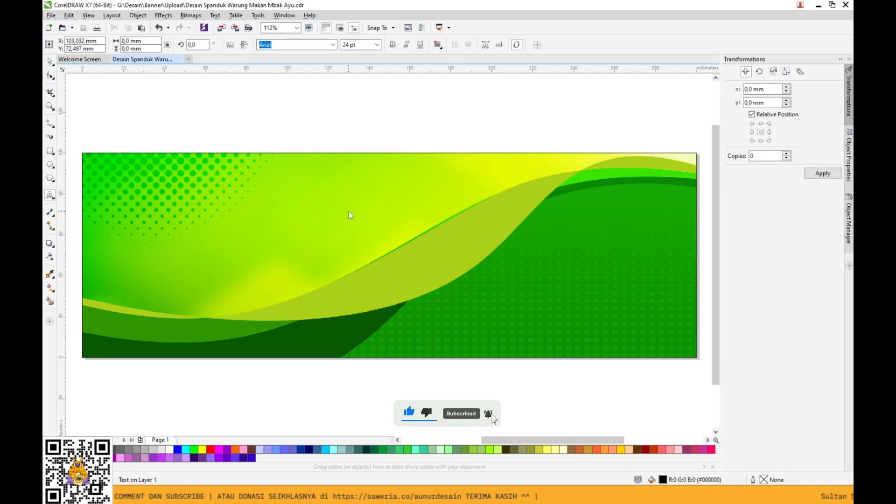
pyautogui.press('Escape')
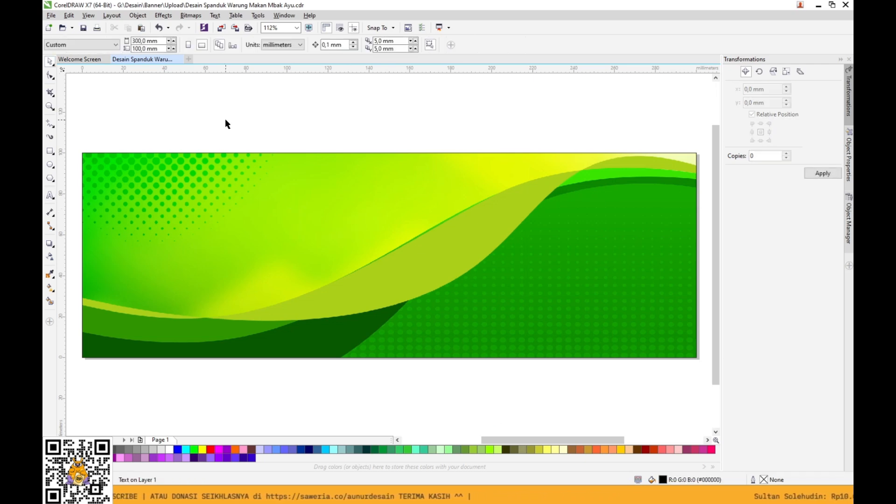
pyautogui.click(50, 195)
pyautogui.click(176, 199)
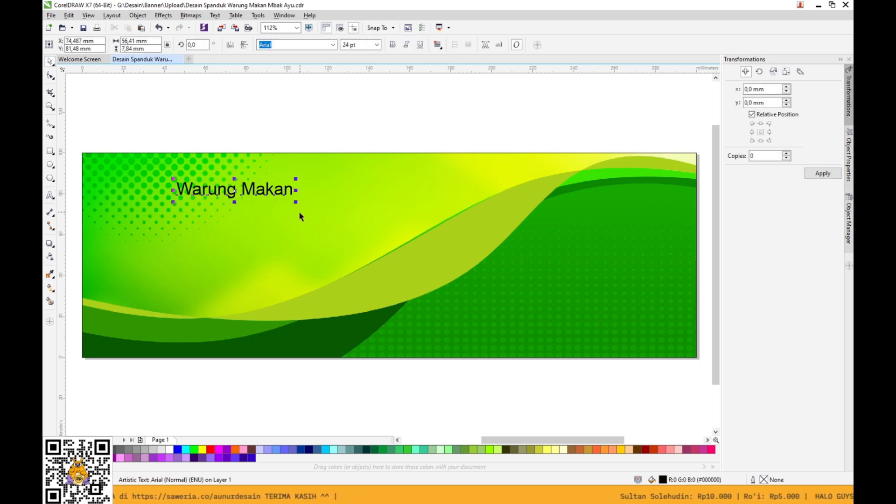
pyautogui.moveTo(296, 203); pyautogui.dragTo(463, 225)
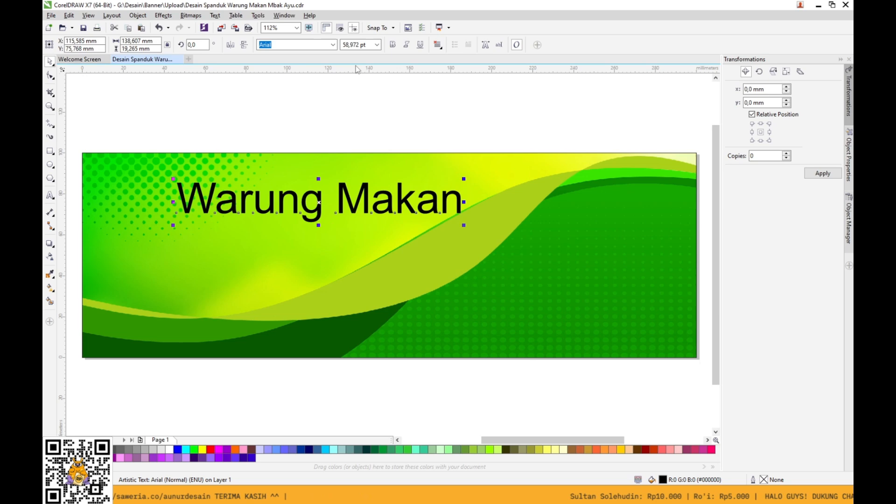
pyautogui.click(333, 44)
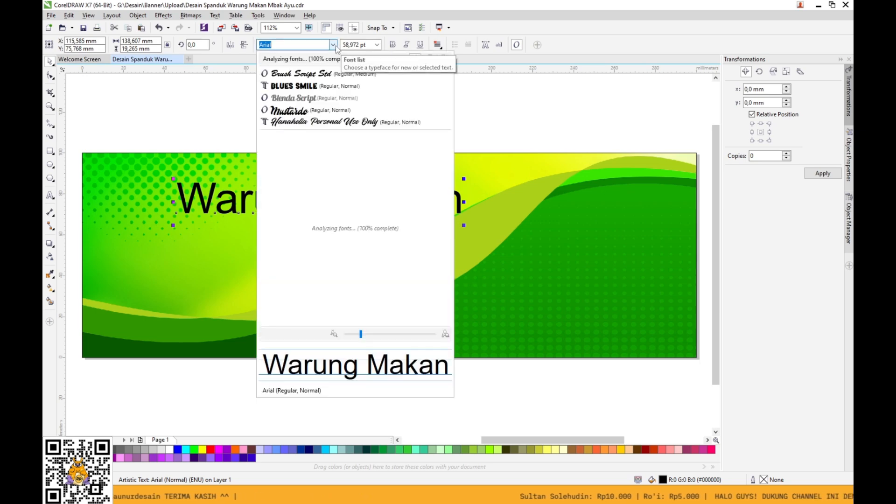
pyautogui.click(353, 111)
# Move the "Warung Makan" title left so its centre sits at about X 86 mm, Y 78 mm.
pyautogui.click(380, 204)
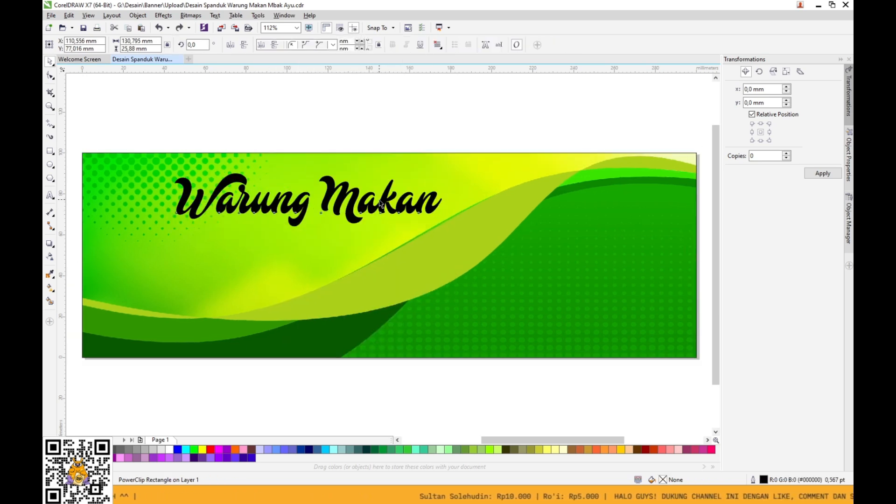
pyautogui.moveTo(380, 204); pyautogui.dragTo(360, 254)
pyautogui.click(399, 229)
pyautogui.click(391, 133)
# Duplicate the "Warung Makan" title directly below itself and replace the copy's text with "Mbak Ayu" in quotation marks.
pyautogui.click(363, 203)
pyautogui.rightClick(359, 255)
pyautogui.press('F8')
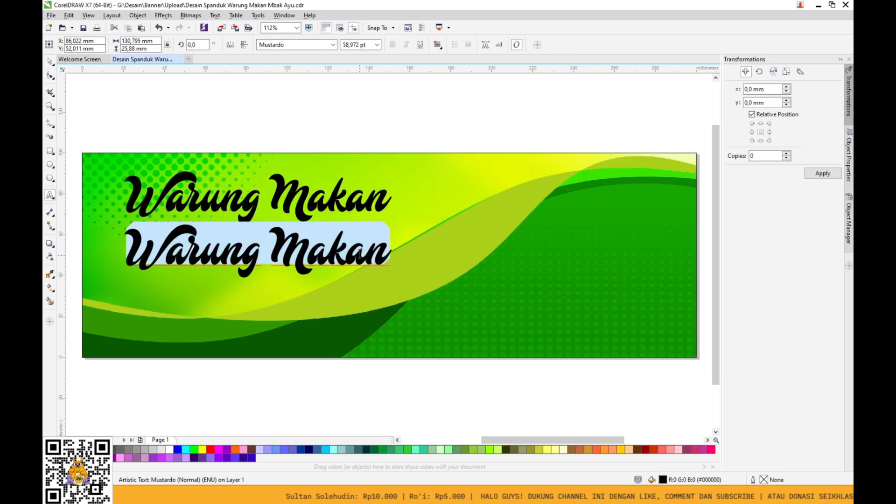
pyautogui.write('"MbakAyu')
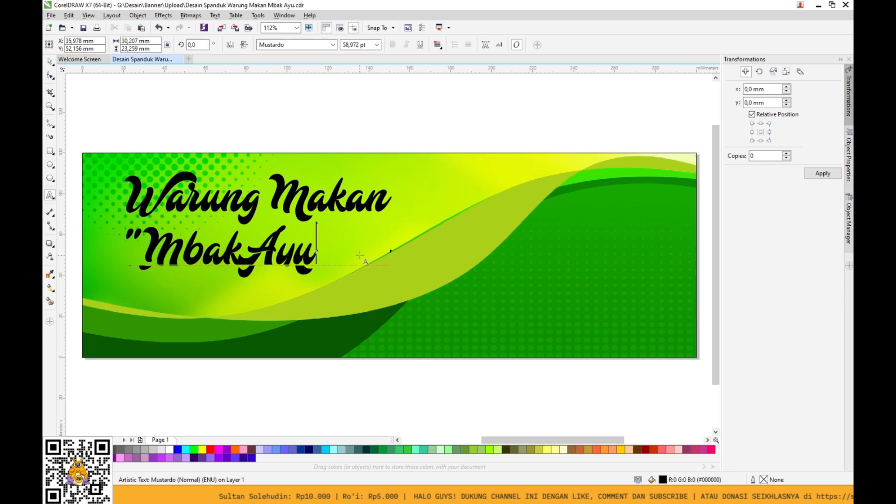
pyautogui.write('"')
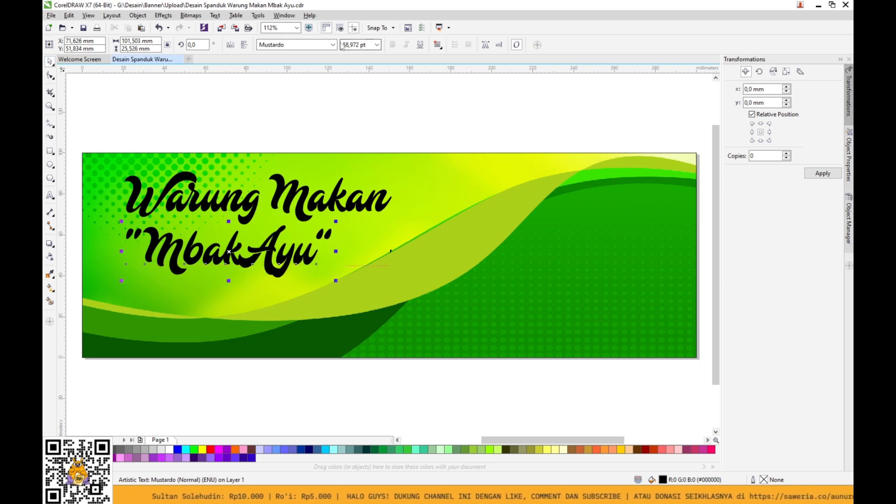
# Format the "Mbak Ayu" line in the Notram font at about 45 pt and centre it under the title.
pyautogui.click(332, 45)
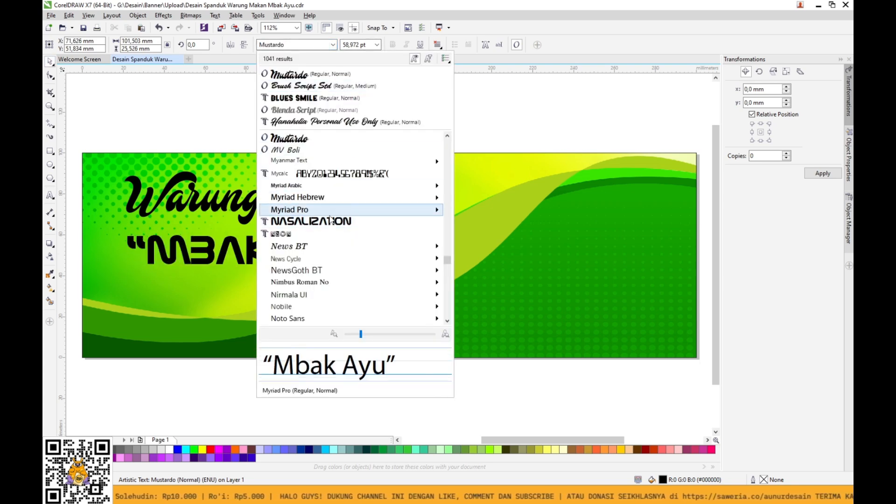
pyautogui.scroll(-3, 329, 219)
pyautogui.click(325, 235)
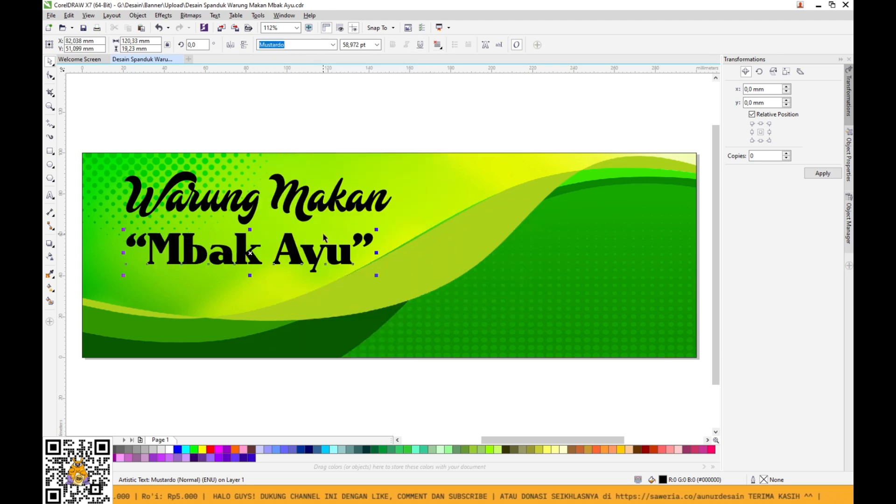
pyautogui.moveTo(376, 275); pyautogui.dragTo(320, 283)
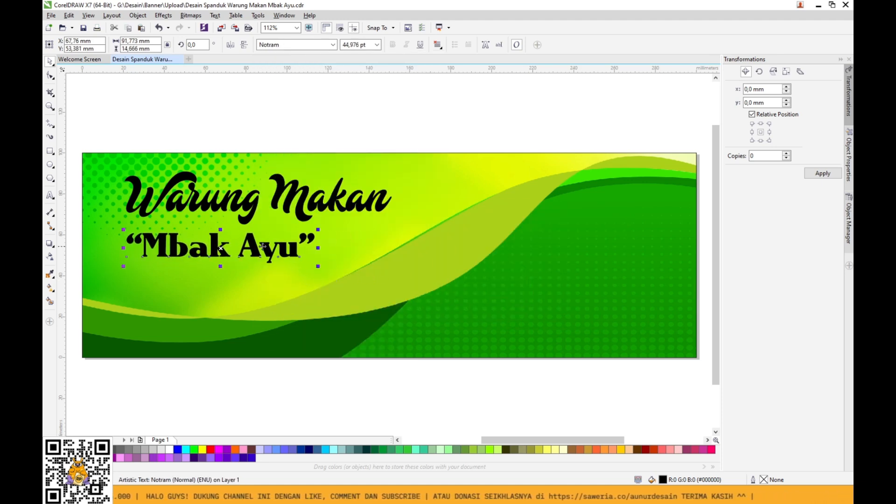
pyautogui.moveTo(263, 246); pyautogui.dragTo(298, 245)
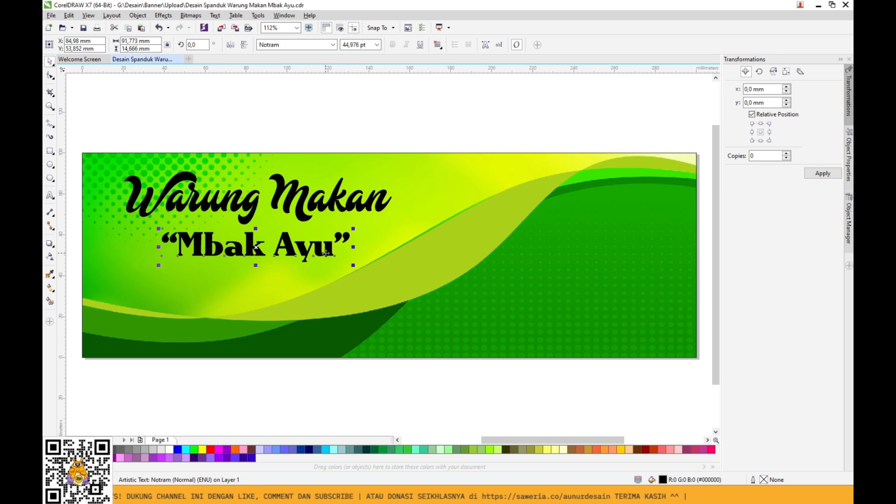
# Enlarge the "Warung Makan" title to about 73 pt and reposition both lines, with "Mbak Ayu" below the title and the pair slightly farther left.
pyautogui.click(346, 196)
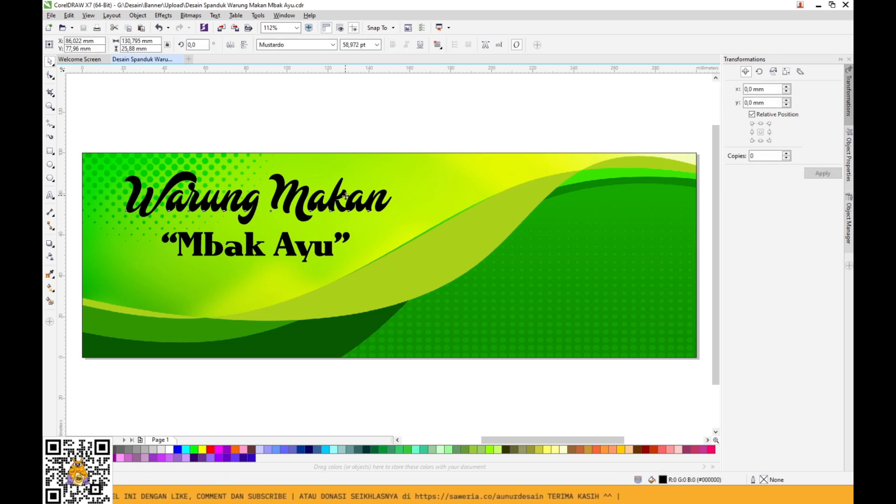
pyautogui.moveTo(400, 228); pyautogui.dragTo(457, 244)
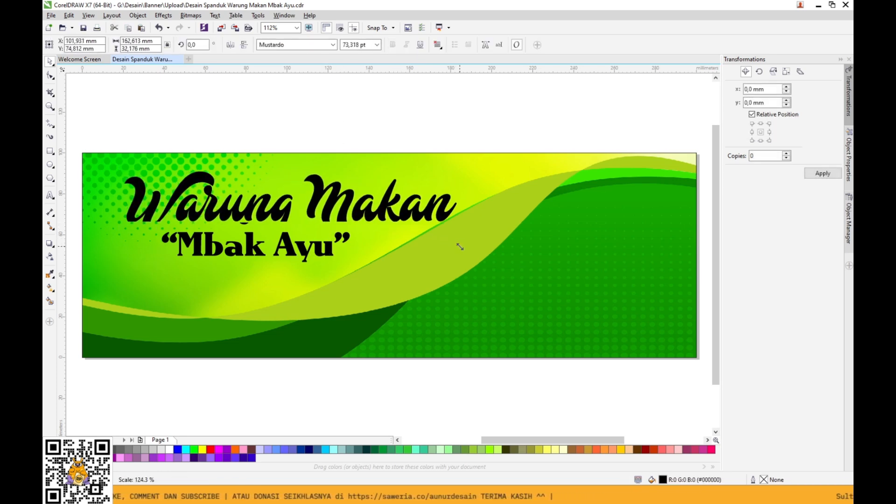
pyautogui.click(304, 247)
pyautogui.moveTo(304, 247); pyautogui.dragTo(338, 256)
pyautogui.keyDown('shift'); pyautogui.click(287, 212); pyautogui.keyUp('shift')
pyautogui.moveTo(287, 212); pyautogui.dragTo(270, 212)
pyautogui.click(309, 135)
# Give both text lines a white outline 8 pt wide.
pyautogui.moveTo(475, 123); pyautogui.dragTo(99, 312)
pyautogui.rightClick(169, 450)
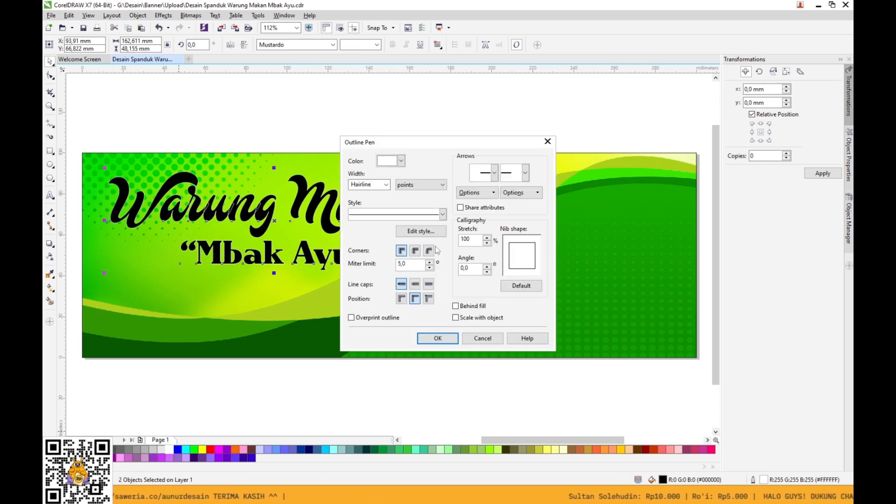
pyautogui.press('F12')
pyautogui.click(386, 185)
pyautogui.click(357, 259)
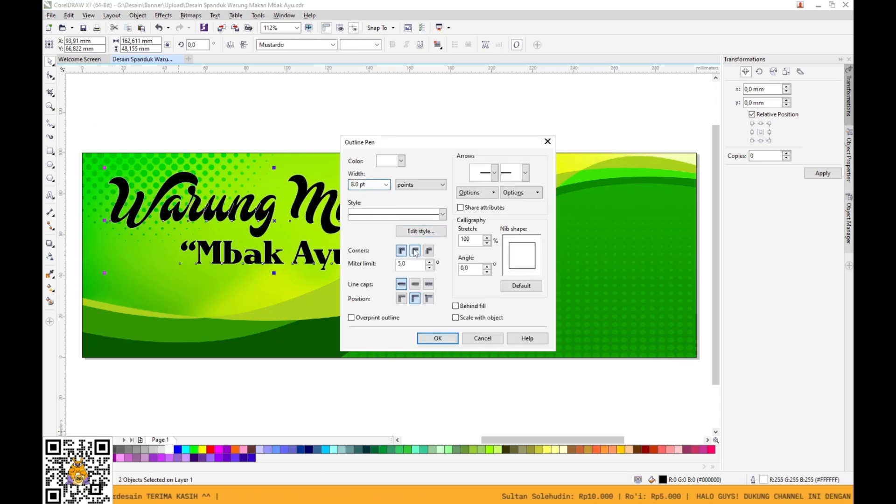
pyautogui.click(438, 339)
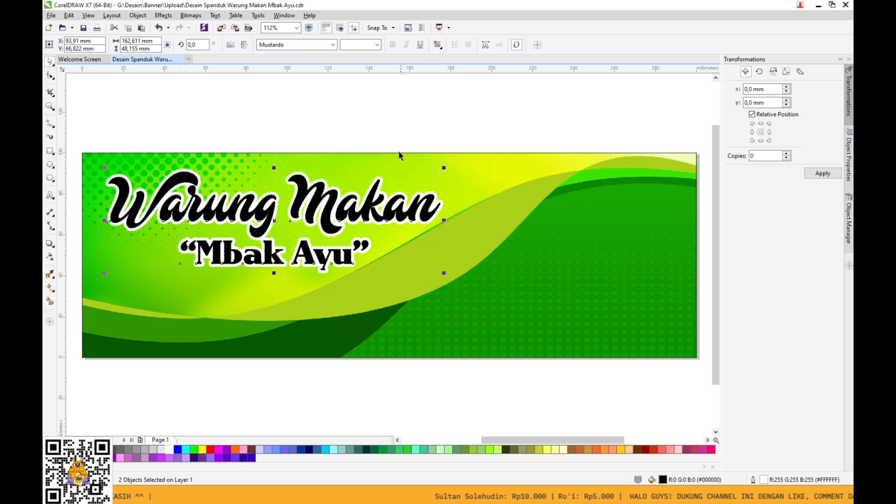
pyautogui.click(391, 139)
# Apply a vertical fountain fill to the "Warung Makan" title, running from black at the base to white at the top.
pyautogui.click(371, 178)
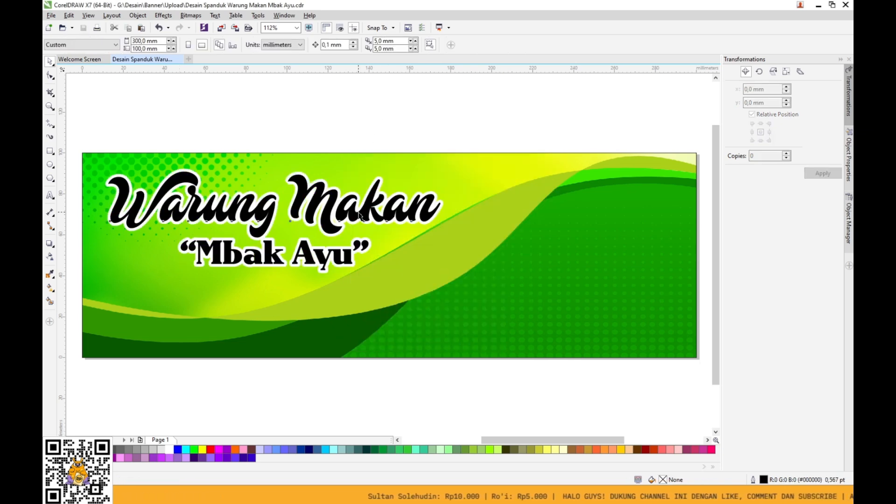
pyautogui.click(48, 288)
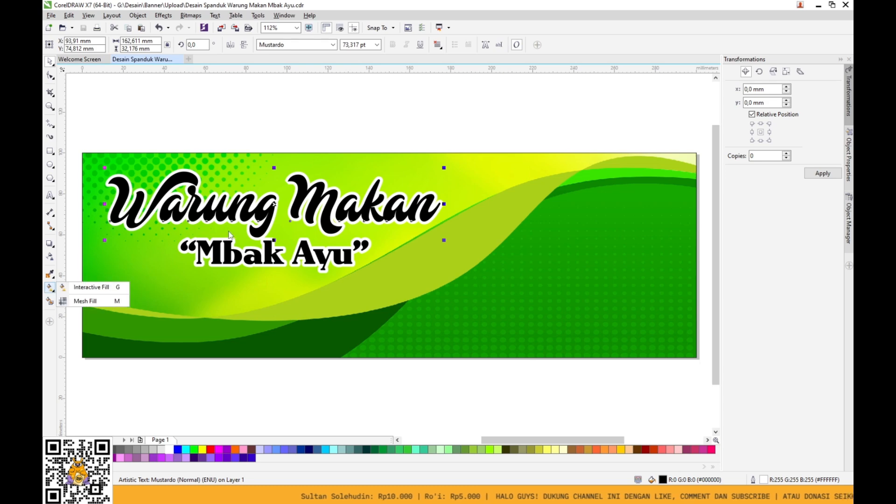
pyautogui.click(117, 287)
pyautogui.moveTo(259, 183); pyautogui.dragTo(260, 183)
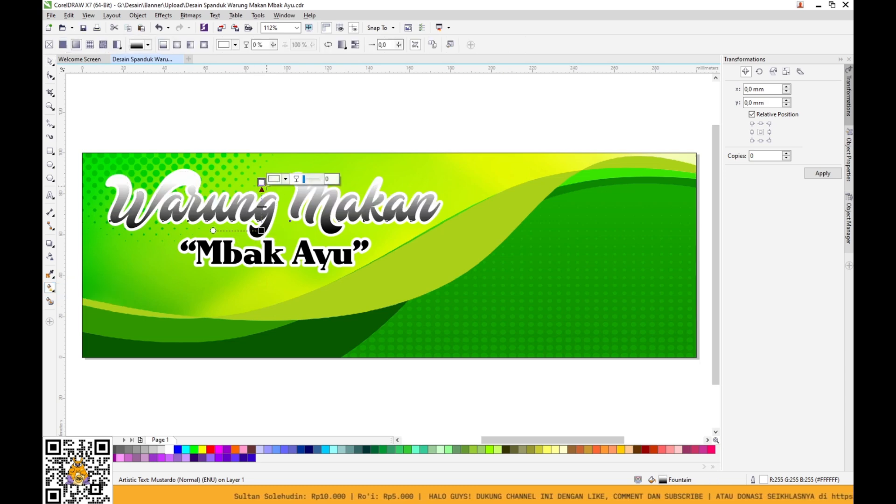
# Recolour the "Warung Makan" title's fountain fill in the RGB model, with yellow at the top and red at the base.
pyautogui.click(285, 179)
pyautogui.click(301, 218)
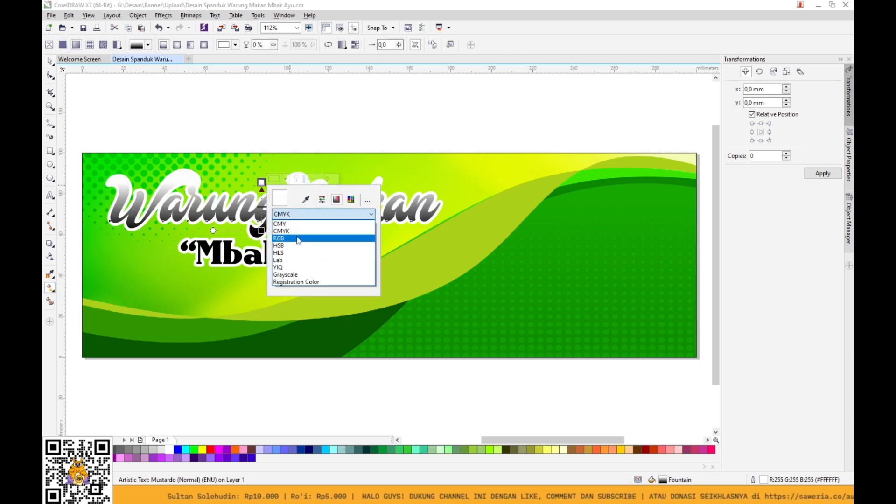
pyautogui.click(303, 233)
pyautogui.click(335, 268)
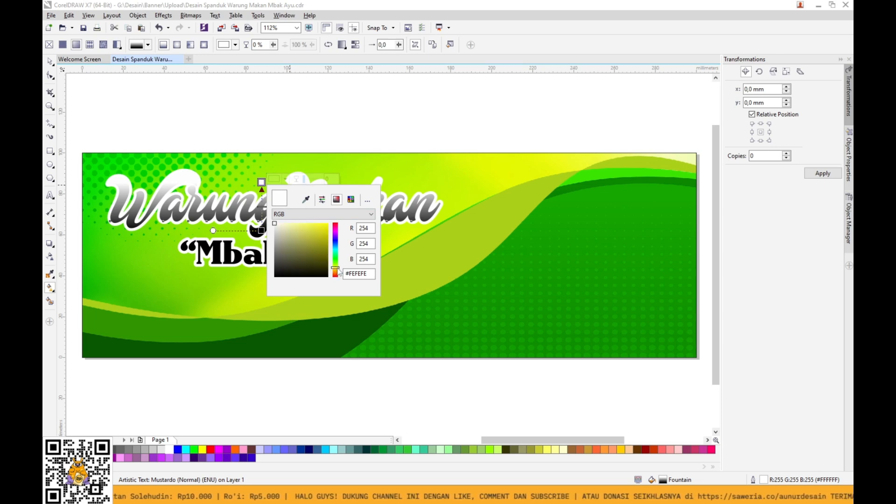
pyautogui.click(327, 224)
pyautogui.click(250, 211)
pyautogui.click(262, 231)
pyautogui.click(284, 228)
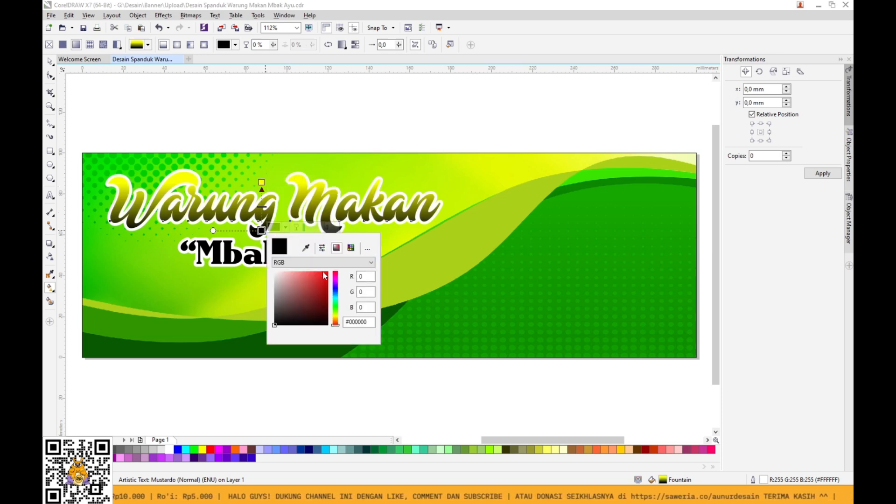
pyautogui.click(327, 273)
# Stretch the title's gradient upward so its yellow end sits above the letters, and raise its red end slightly.
pyautogui.click(263, 185)
pyautogui.moveTo(261, 182); pyautogui.dragTo(262, 156)
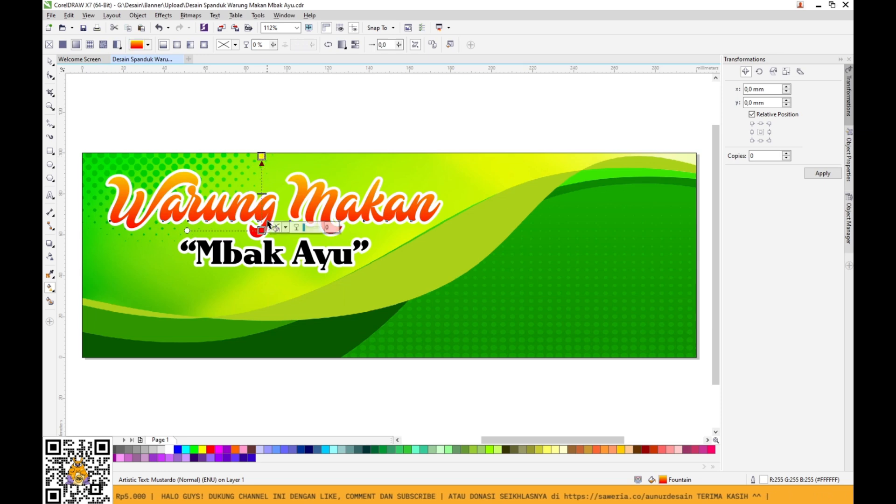
pyautogui.moveTo(260, 229); pyautogui.dragTo(261, 220)
pyautogui.click(263, 154)
pyautogui.moveTo(261, 156); pyautogui.dragTo(261, 159)
# Darken the base colour of the title's gradient to a deeper red and shift both gradient ends slightly lower.
pyautogui.click(261, 221)
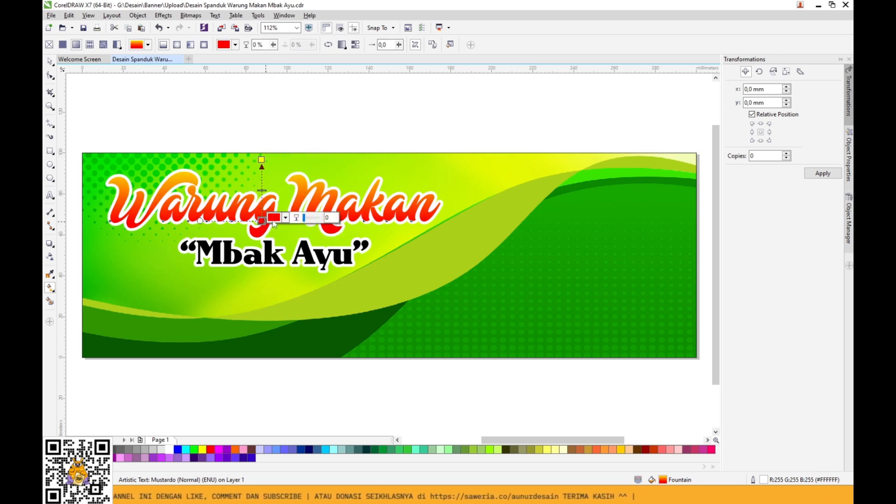
pyautogui.click(285, 218)
pyautogui.moveTo(336, 282); pyautogui.dragTo(336, 275)
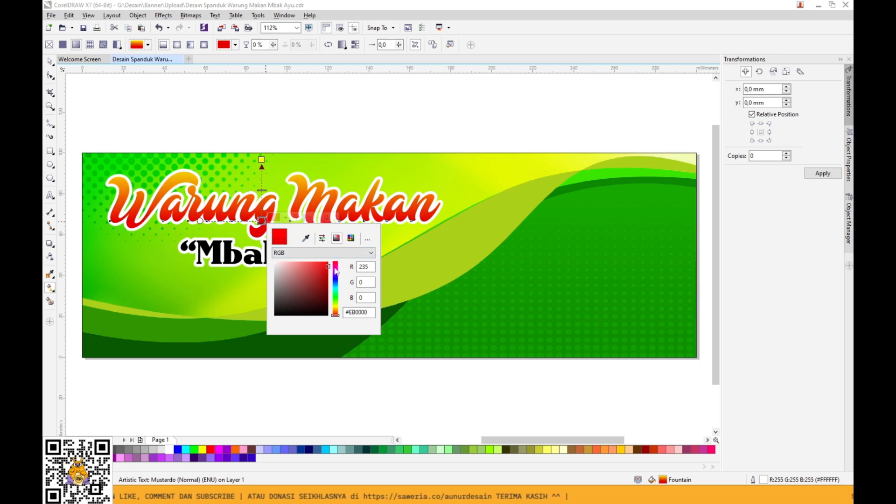
pyautogui.moveTo(261, 161)
pyautogui.mouseDown()
pyautogui.moveTo(262, 174)
pyautogui.moveTo(261, 164)
pyautogui.mouseUp()
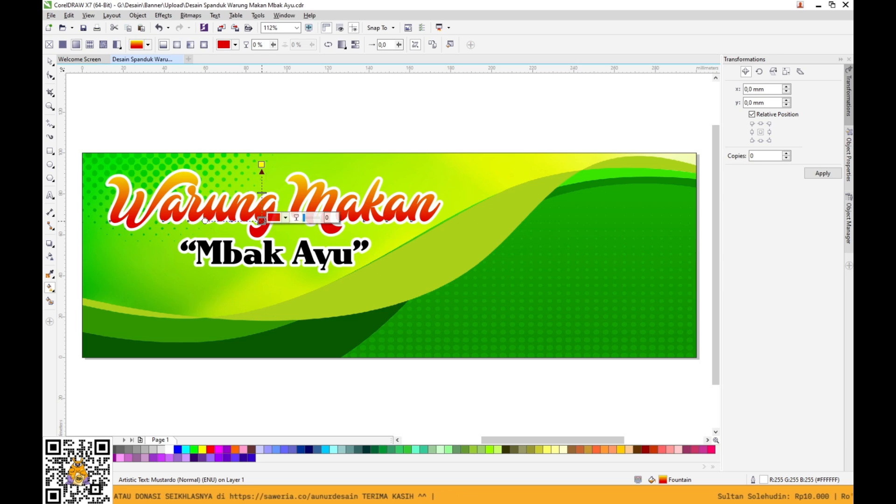
pyautogui.moveTo(261, 221); pyautogui.dragTo(261, 225)
pyautogui.moveTo(262, 164); pyautogui.dragTo(262, 167)
pyautogui.click(50, 61)
pyautogui.click(154, 97)
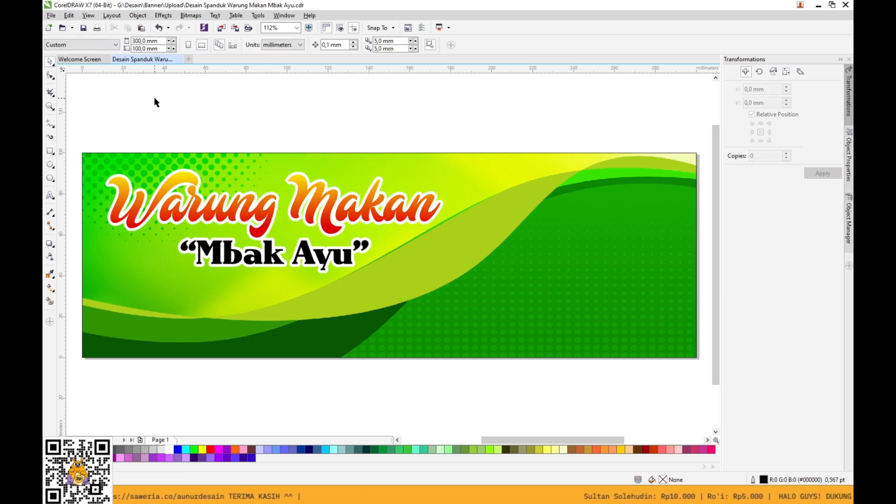
# Move the "Mbak Ayu" line slightly lower beneath the title.
pyautogui.click(273, 254)
pyautogui.moveTo(272, 253); pyautogui.dragTo(273, 258)
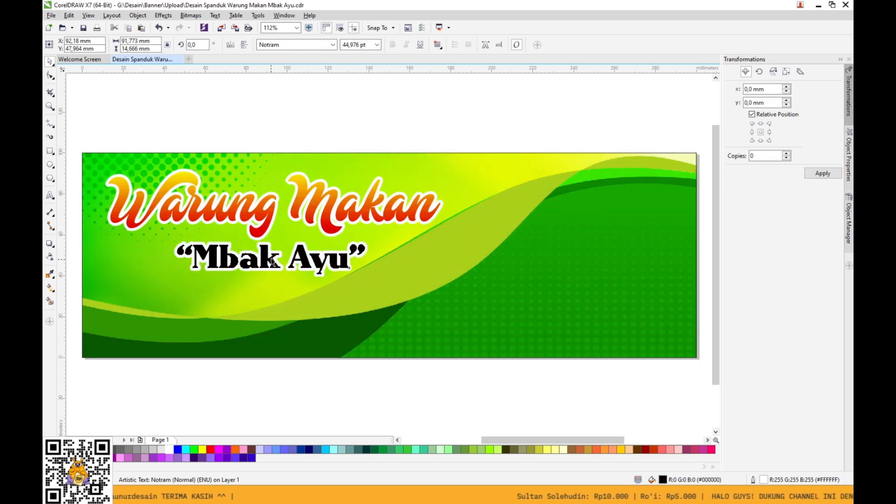
pyautogui.click(287, 130)
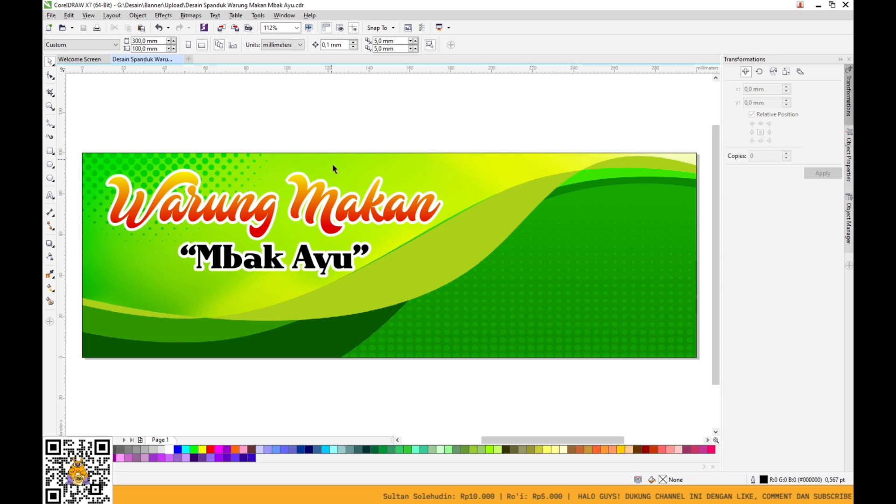
# Duplicate the title below "Mbak Ayu", replace the copy's text with "Sedia:" and shrink it to about 22 pt.
pyautogui.click(175, 228)
pyautogui.click(209, 211)
pyautogui.moveTo(209, 212); pyautogui.dragTo(216, 320)
pyautogui.rightClick(216, 320)
pyautogui.press('F8')
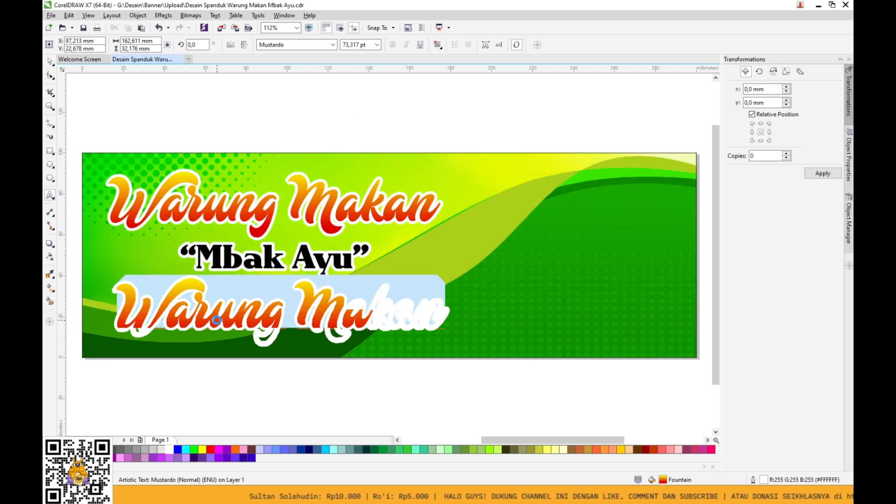
pyautogui.write('Sedia')
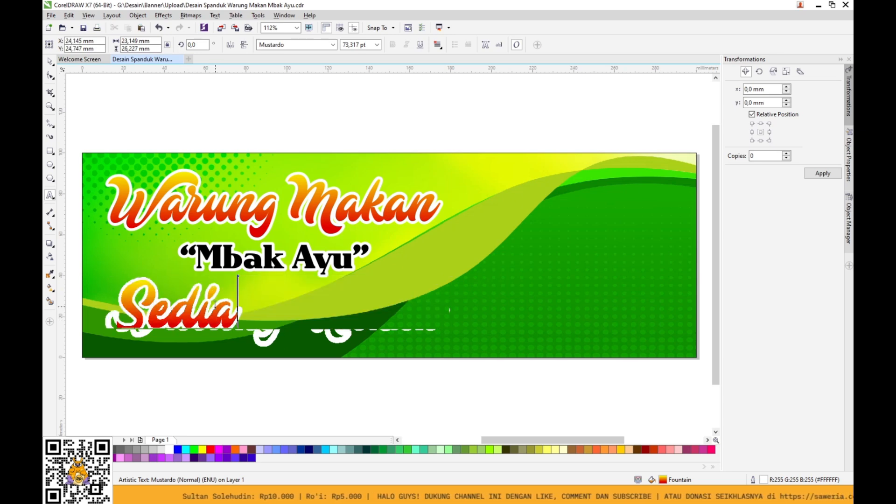
pyautogui.write(':')
pyautogui.hotkey('ctrl', 'space')
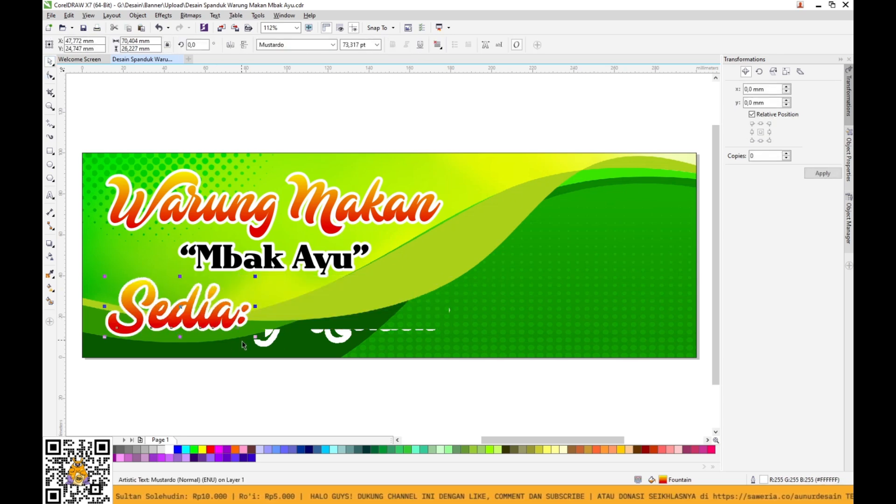
pyautogui.moveTo(255, 336); pyautogui.dragTo(156, 300)
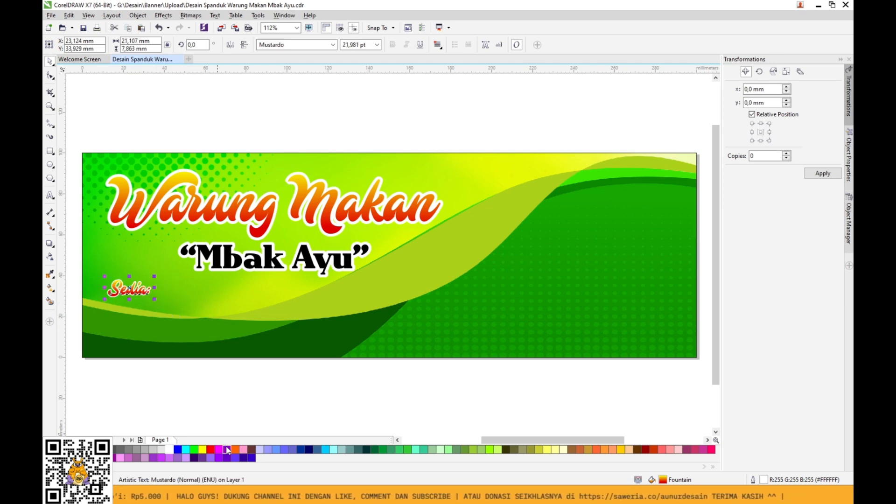
# Try a Navy Blue fill on the "Sedia:" text and undo it.
pyautogui.click(300, 449)
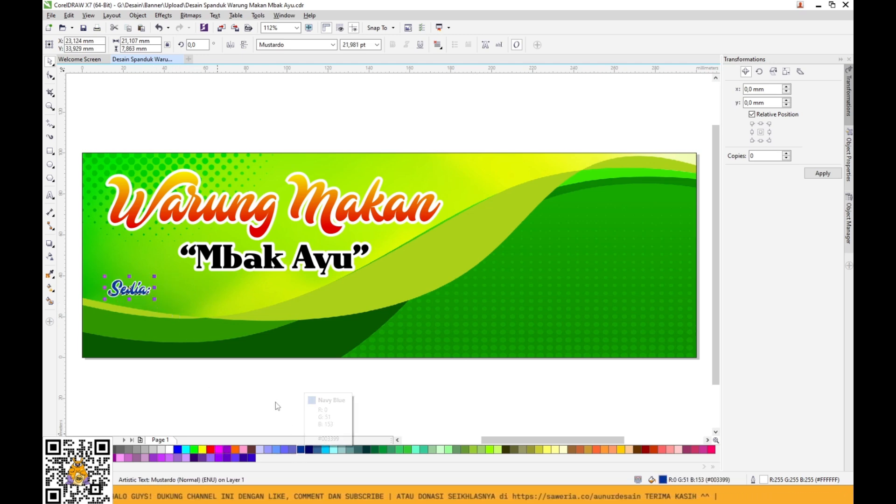
pyautogui.hotkey('ctrl', 'z')
pyautogui.click(288, 254)
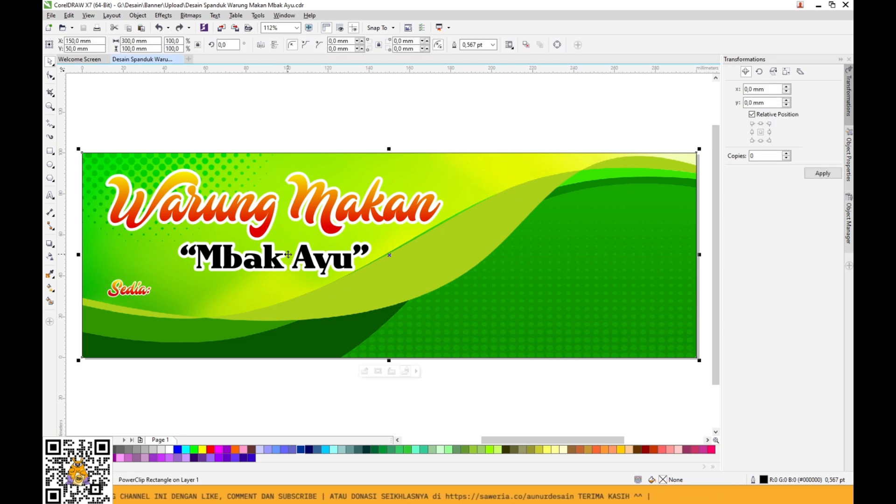
# Apply a vertical fountain fill to the "Mbak Ayu" line and set its top colour to bright blue in the RGB model.
pyautogui.click(288, 254)
pyautogui.press('g')
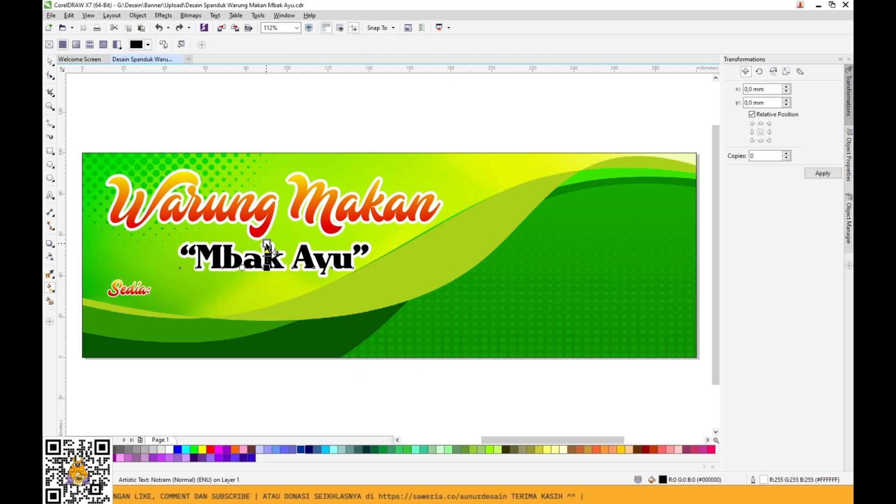
pyautogui.moveTo(266, 244); pyautogui.dragTo(267, 267)
pyautogui.click(291, 239)
pyautogui.click(329, 274)
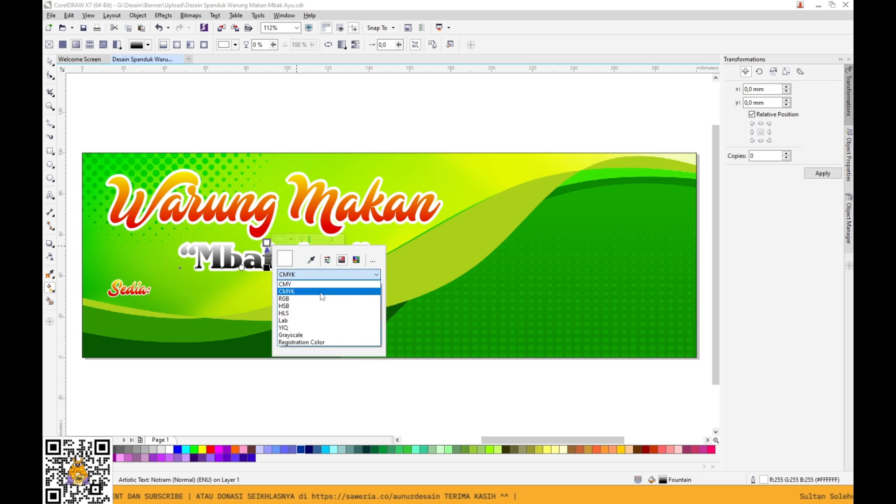
pyautogui.click(322, 299)
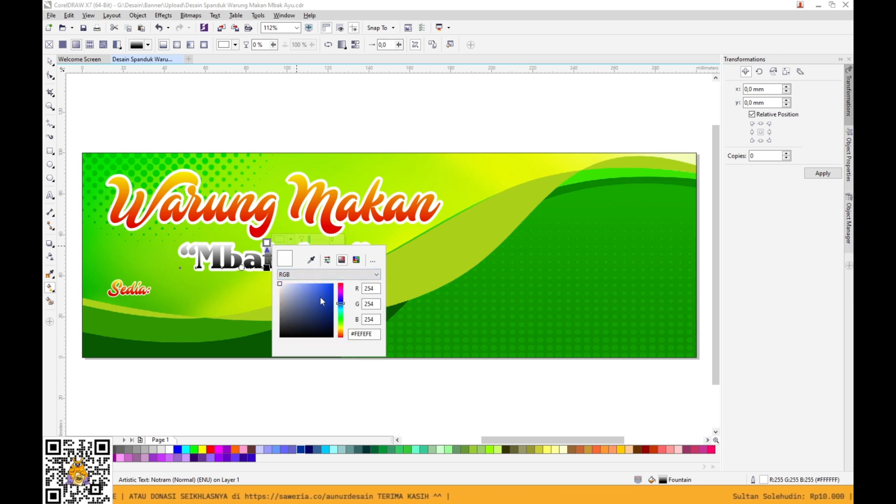
pyautogui.moveTo(321, 300)
pyautogui.mouseDown()
pyautogui.moveTo(330, 283)
pyautogui.moveTo(343, 309)
pyautogui.mouseUp()
# Set the base colour of the "Mbak Ayu" gradient to a deep blue and deselect the text.
pyautogui.click(267, 268)
pyautogui.click(291, 265)
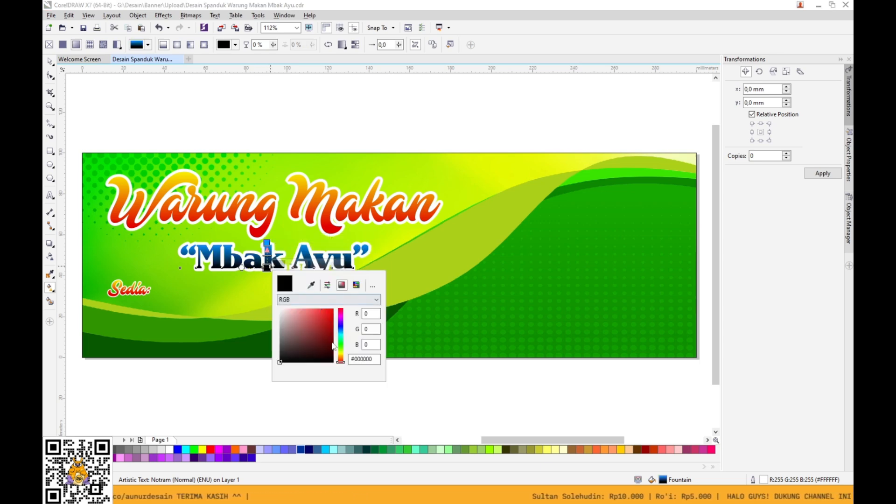
pyautogui.moveTo(337, 322); pyautogui.dragTo(337, 321)
pyautogui.click(259, 276)
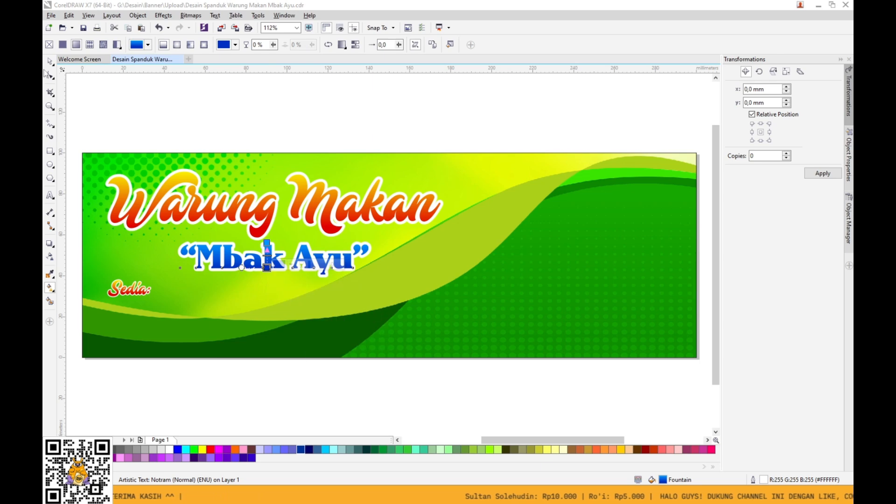
pyautogui.click(50, 61)
pyautogui.click(194, 107)
# Try adding a contour around the "Warung Makan" title.
pyautogui.moveTo(255, 225); pyautogui.dragTo(353, 309)
pyautogui.hotkey('ctrl', 'z')
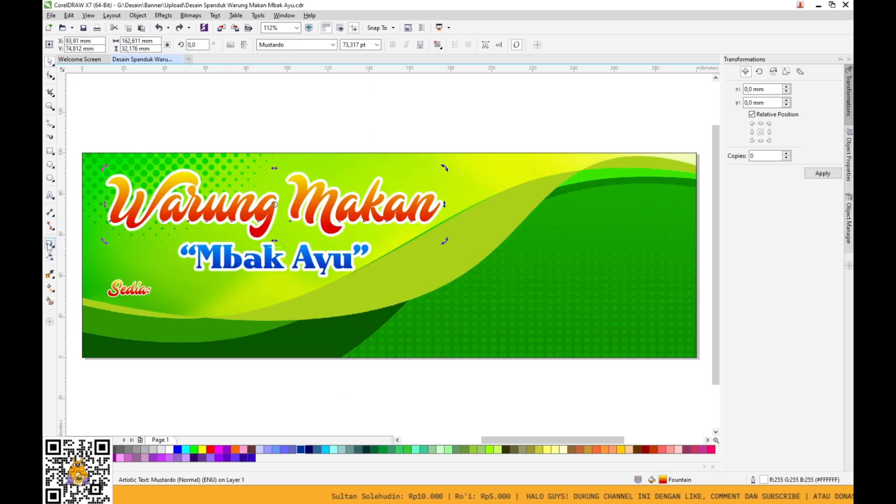
pyautogui.click(50, 243)
pyautogui.click(79, 254)
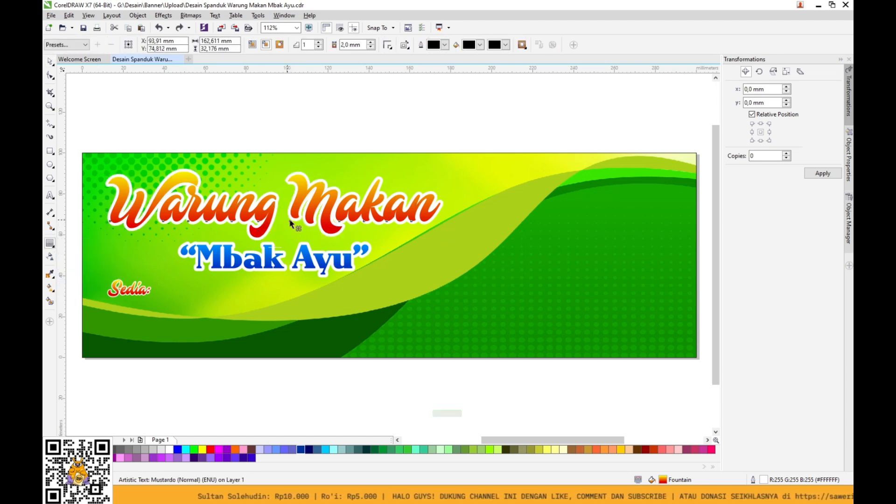
pyautogui.moveTo(289, 240); pyautogui.dragTo(291, 251)
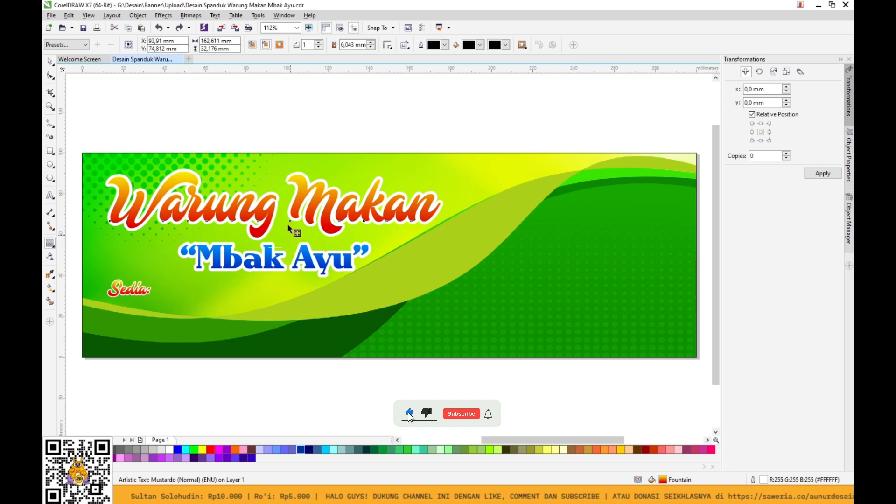
pyautogui.moveTo(290, 217); pyautogui.dragTo(62, 138)
pyautogui.click(470, 262)
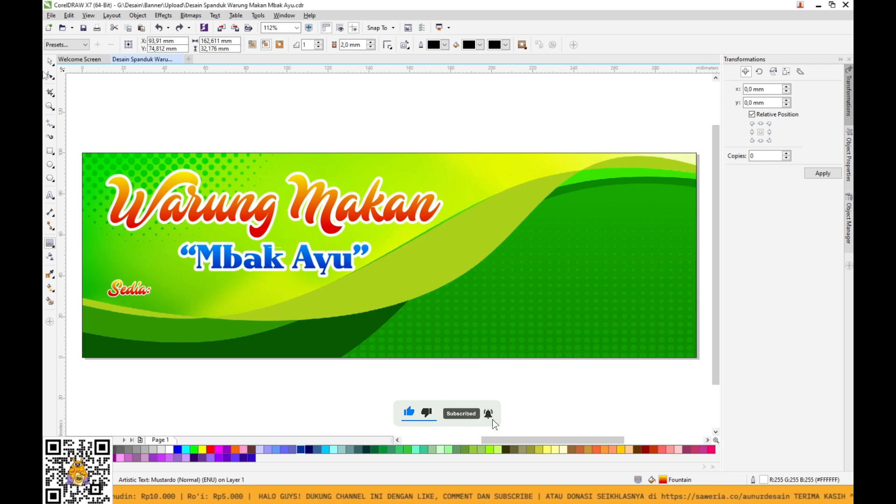
pyautogui.press('space')
# Duplicate the "Warung Makan" title slightly lower, remove the copy's outline and fill the copy with solid yellow.
pyautogui.scroll(2, 275, 214)
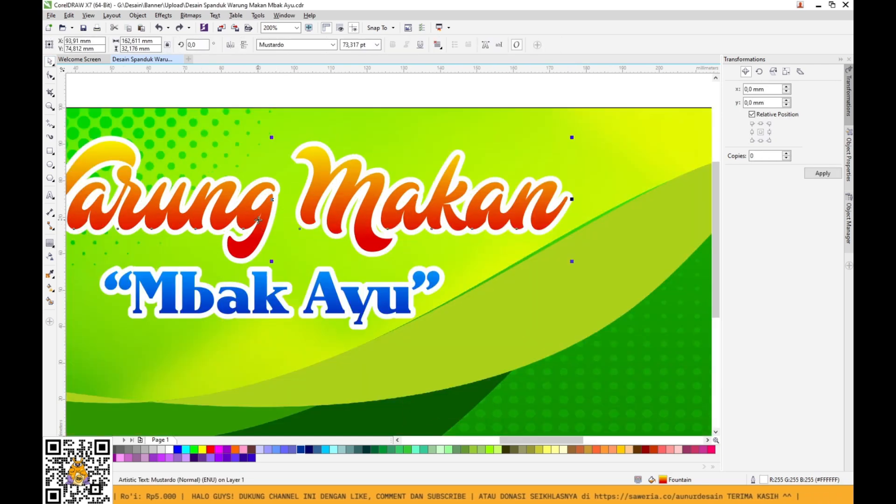
pyautogui.moveTo(258, 219); pyautogui.dragTo(268, 295)
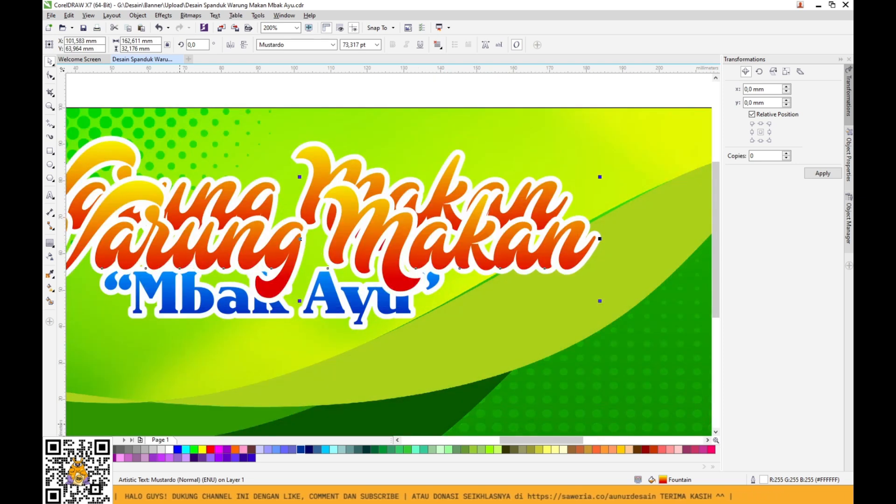
pyautogui.rightClick(77, 449)
pyautogui.click(202, 450)
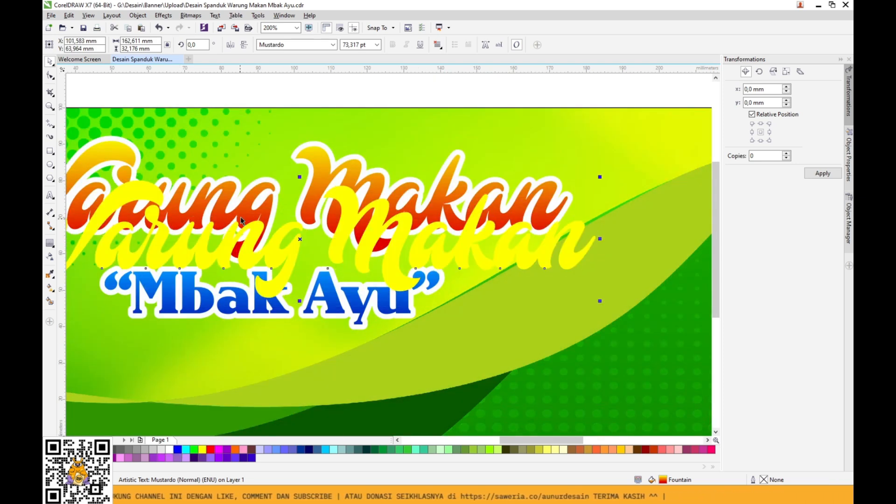
pyautogui.click(210, 449)
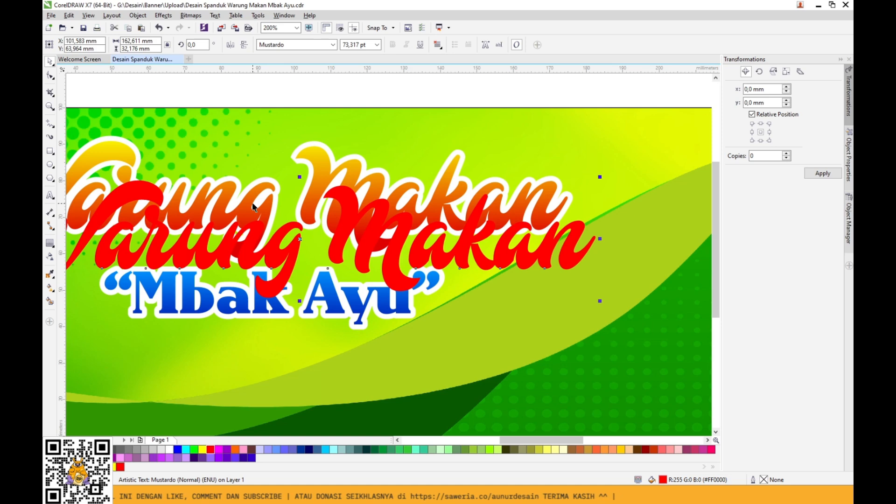
pyautogui.click(194, 450)
pyautogui.click(202, 450)
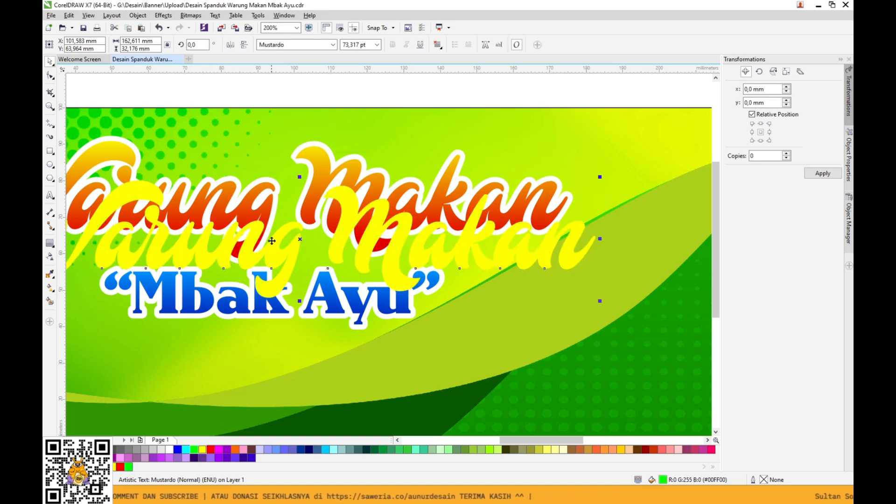
# Align the yellow copy centrally over the original "Warung Makan" title.
pyautogui.press('c')
pyautogui.press('e')
pyautogui.click(317, 135)
# Duplicate the yellow title copy about 0.9 mm to the right and fill the duplicate with red.
pyautogui.scroll(1, 316, 171)
pyautogui.moveTo(326, 174); pyautogui.dragTo(334, 173)
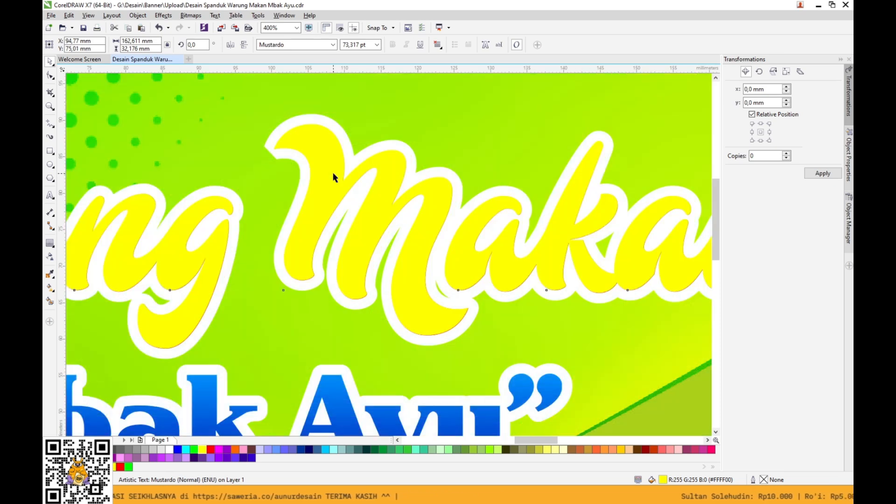
pyautogui.click(211, 450)
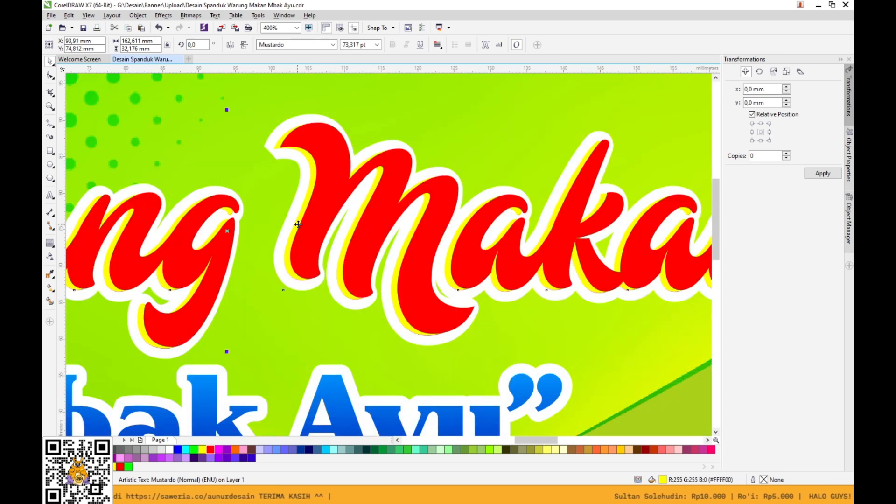
# Intersect the red and yellow title copies and trim the yellow copy with the resulting red shape.
pyautogui.rightClick(326, 207)
pyautogui.click(361, 239)
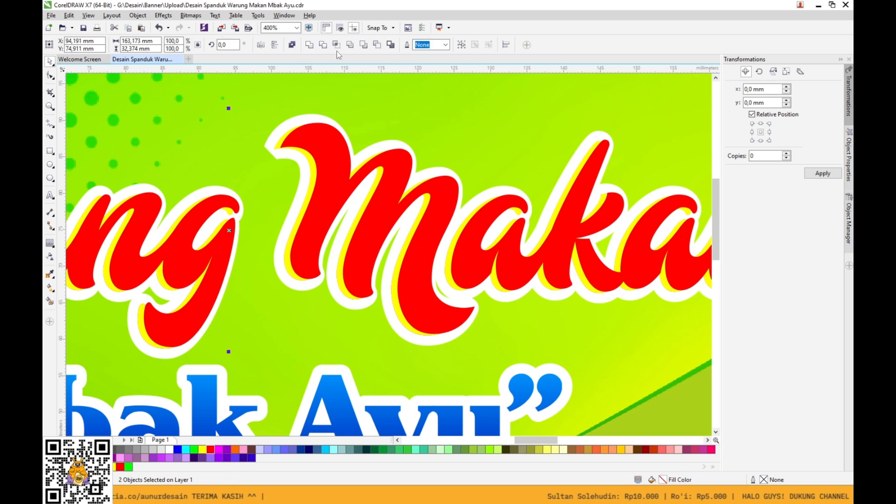
pyautogui.click(325, 167)
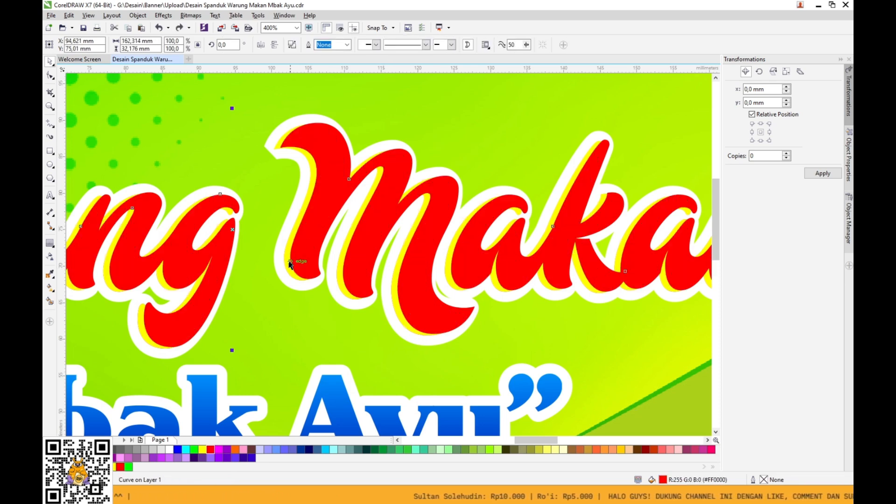
pyautogui.keyDown('shift'); pyautogui.click(295, 261); pyautogui.keyUp('shift')
pyautogui.click(323, 44)
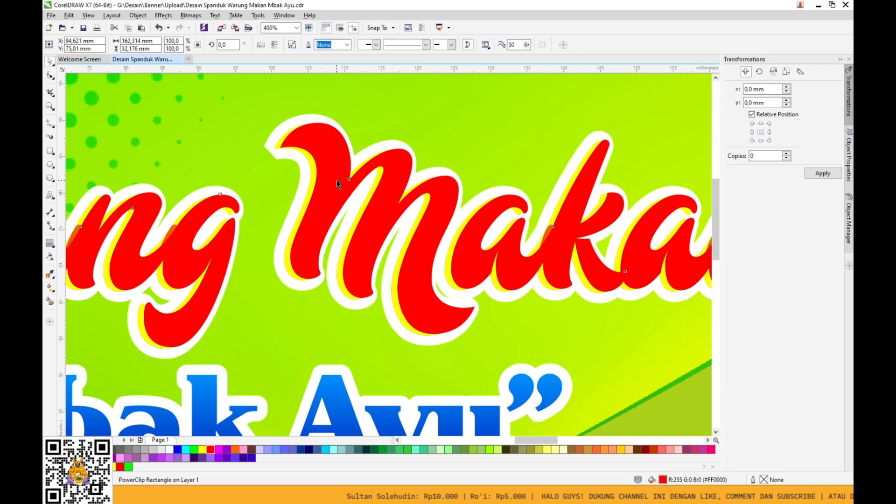
# Delete the red title copy and fill the remaining yellow highlight curve with red.
pyautogui.press('Delete')
pyautogui.click(313, 186)
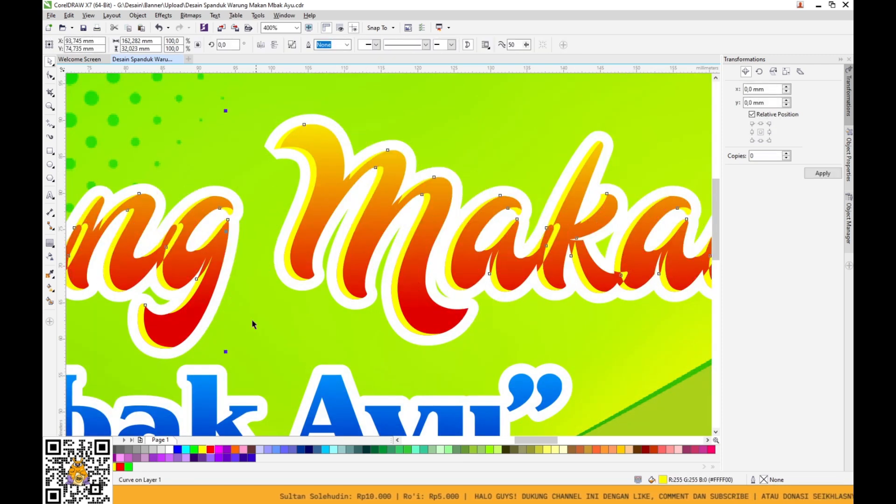
pyautogui.click(170, 450)
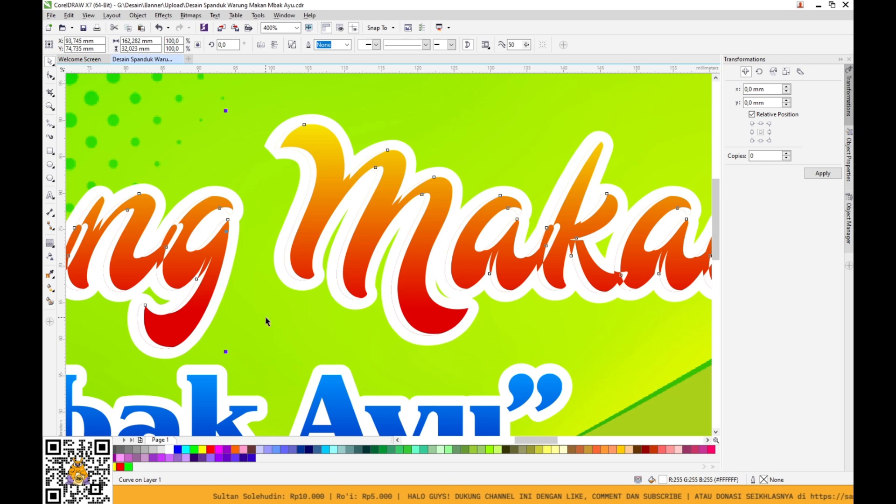
pyautogui.click(213, 449)
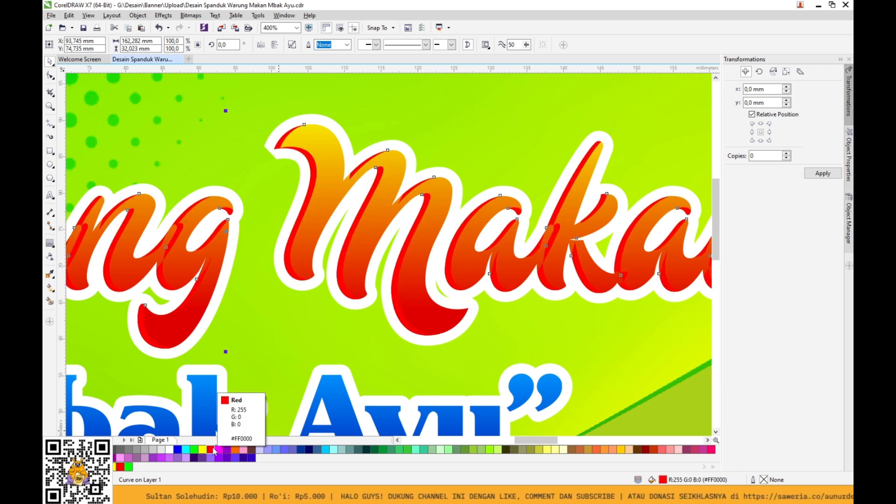
# Nudge the red highlight curve over the "Warung Makan" letters to X 93,545 mm and Y 74,735 mm.
pyautogui.scroll(-2, 307, 231)
pyautogui.click(332, 162)
pyautogui.scroll(2, 180, 216)
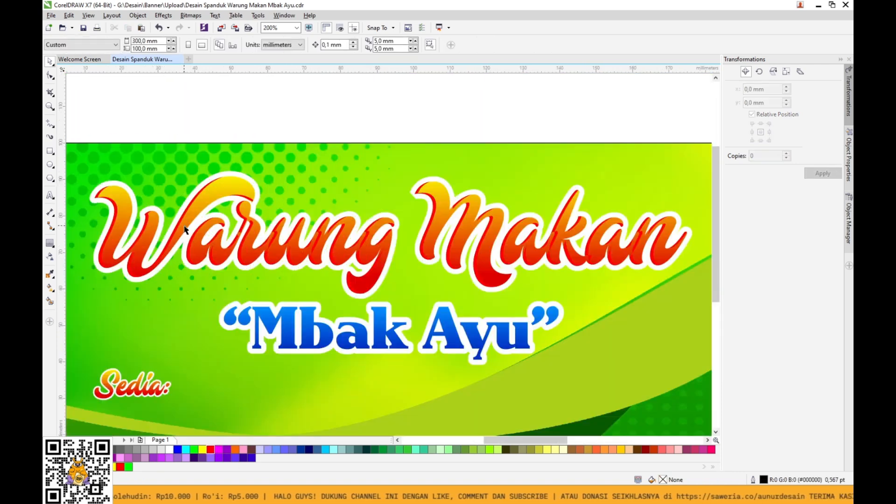
pyautogui.click(176, 213)
pyautogui.press('Left')
pyautogui.press('Left')
pyautogui.press('Left')
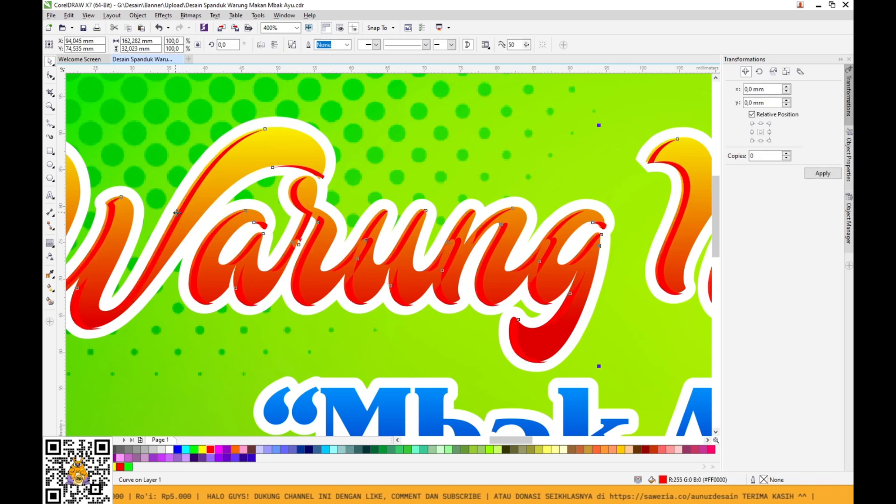
pyautogui.press('Up')
pyautogui.press('Up')
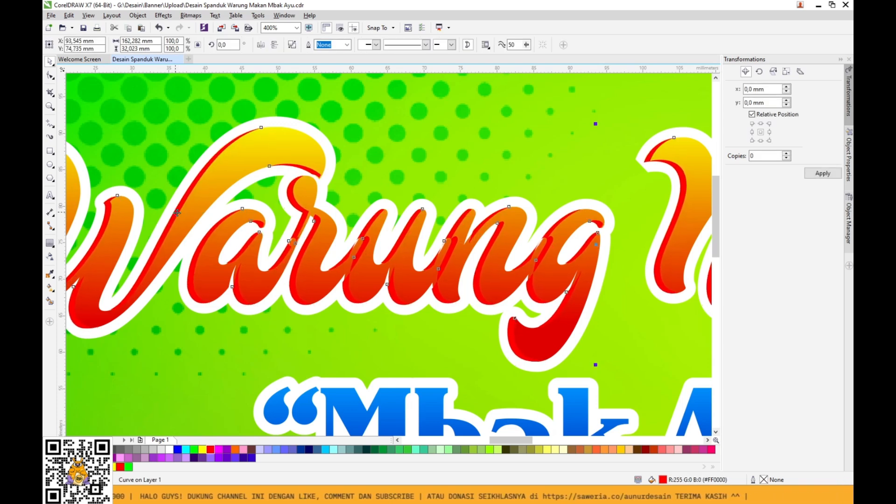
# Recolour the highlight curve white and change the "Warung Makan" title's outline to black.
pyautogui.hotkey('ctrl', 'pagedown')
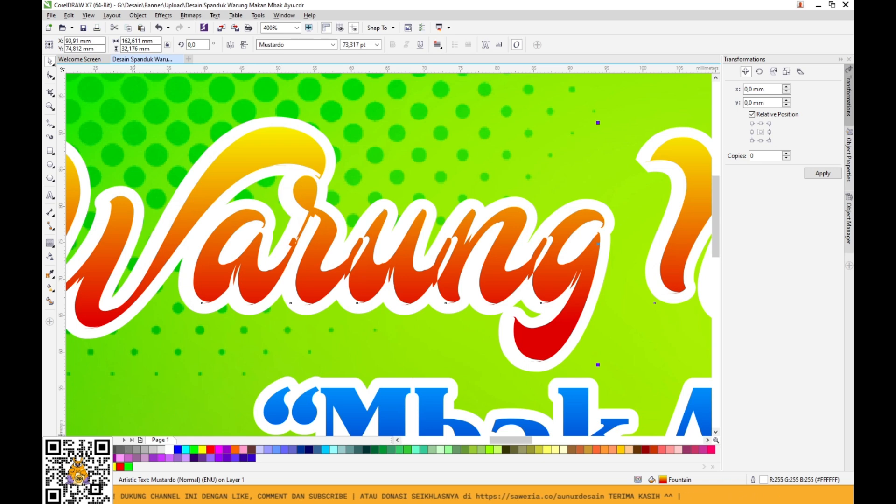
pyautogui.rightClick(88, 449)
pyautogui.press('F3')
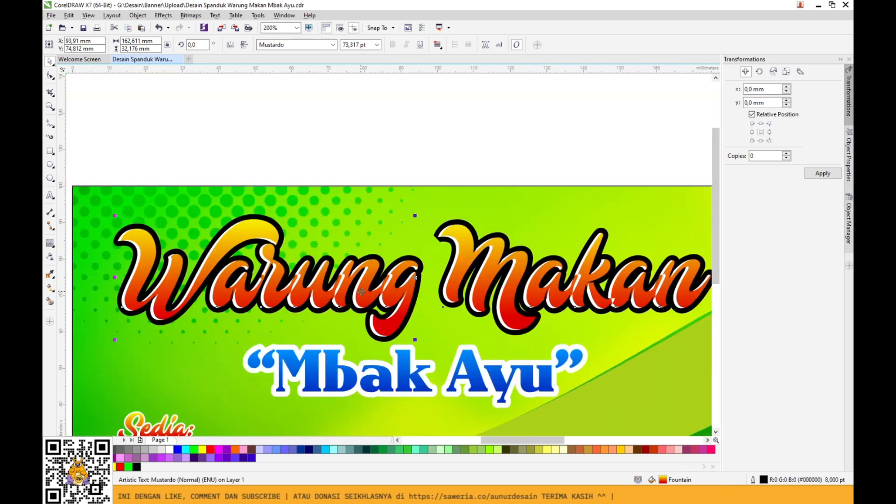
pyautogui.click(51, 244)
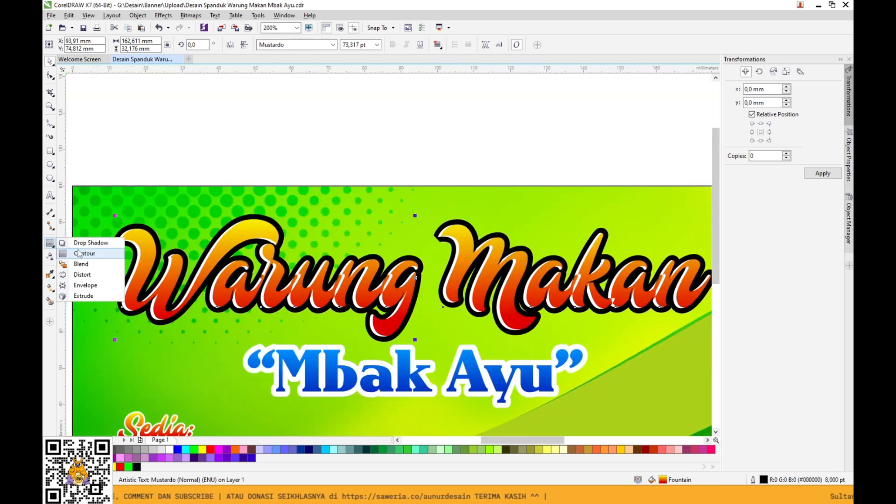
pyautogui.click(151, 137)
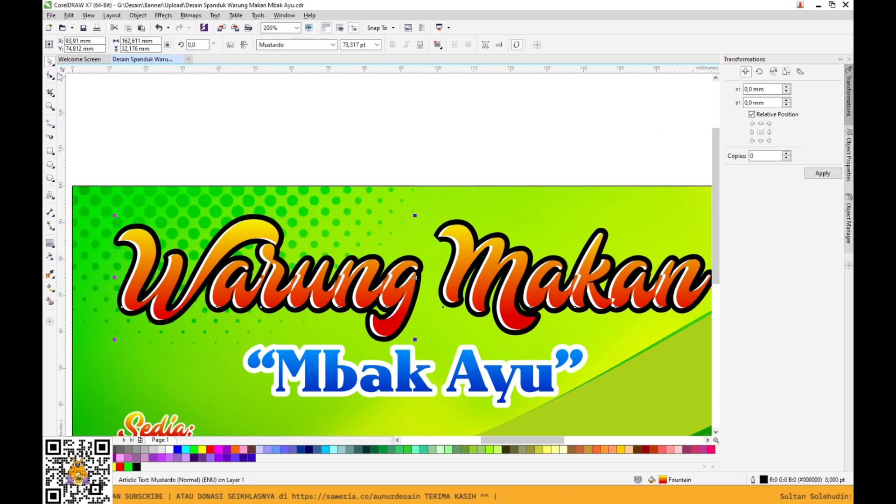
pyautogui.click(264, 229)
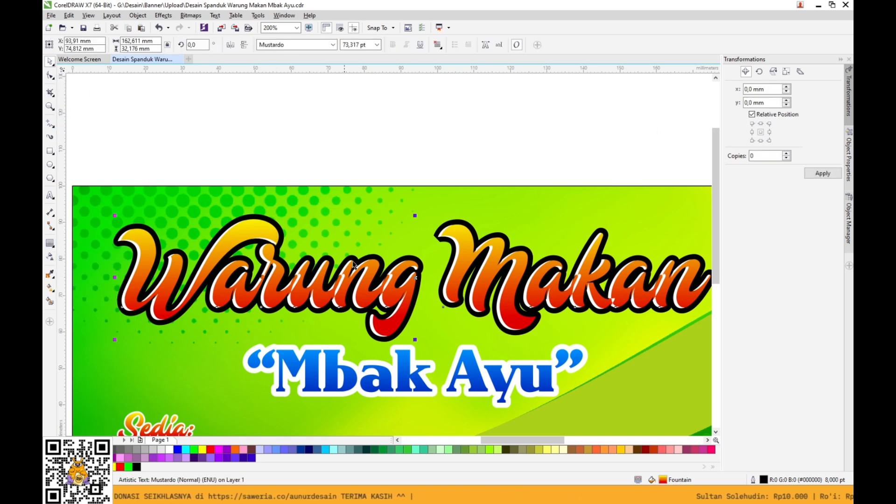
# Duplicate the title in place, give the copy a white outline and put it behind the black-outlined title.
pyautogui.scroll(-1, 479, 262)
pyautogui.scroll(1, 445, 295)
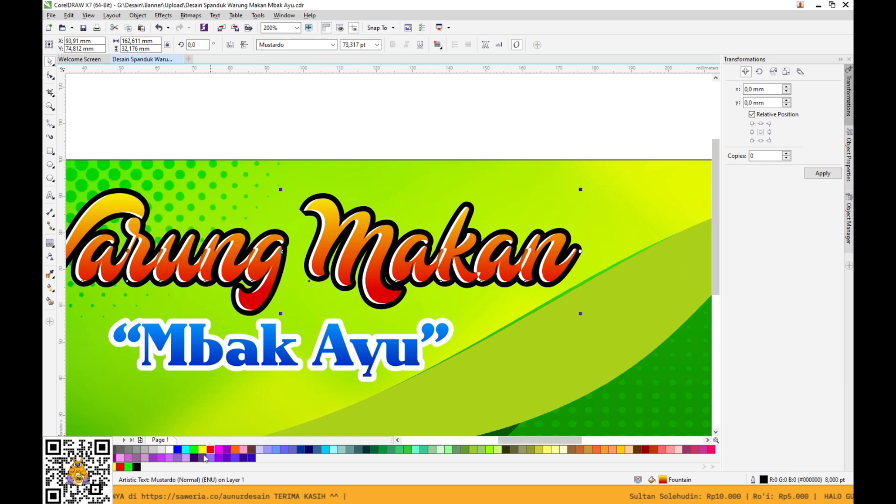
pyautogui.rightClick(170, 451)
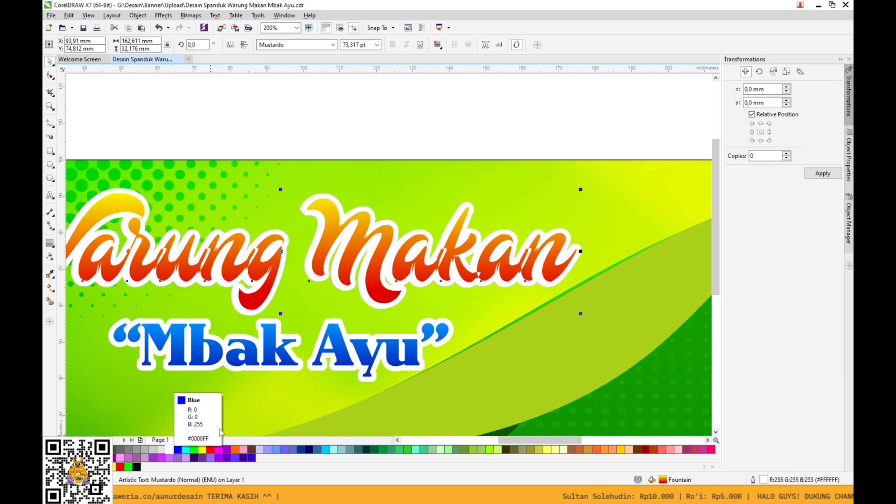
pyautogui.hotkey('ctrl', 'pagedown')
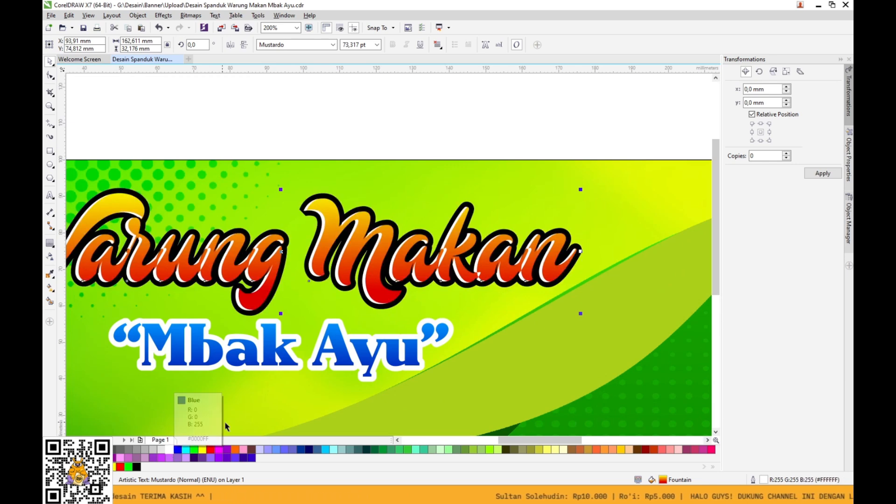
# Try to nudge the white-outlined title copy about 0.7 mm right and 0.4 mm down.
pyautogui.press('Down')
pyautogui.press('Down')
pyautogui.press('Down')
pyautogui.press('Down')
pyautogui.press('Right')
pyautogui.press('Right')
pyautogui.press('Right')
pyautogui.press('Right')
pyautogui.press('Right')
pyautogui.press('Right')
pyautogui.press('Right')
pyautogui.press('Right')
pyautogui.press('Down')
pyautogui.press('Down')
pyautogui.press('Down')
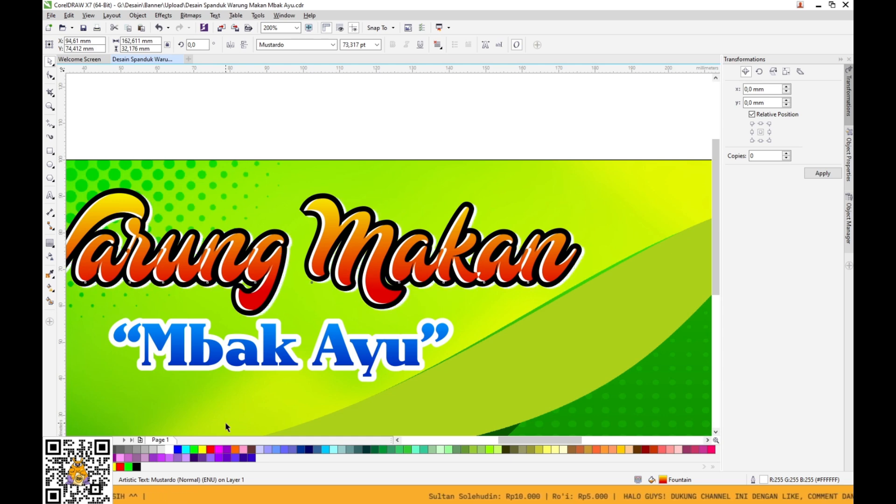
pyautogui.keyDown('shift'); pyautogui.click(264, 312); pyautogui.keyUp('shift')
pyautogui.click(344, 137)
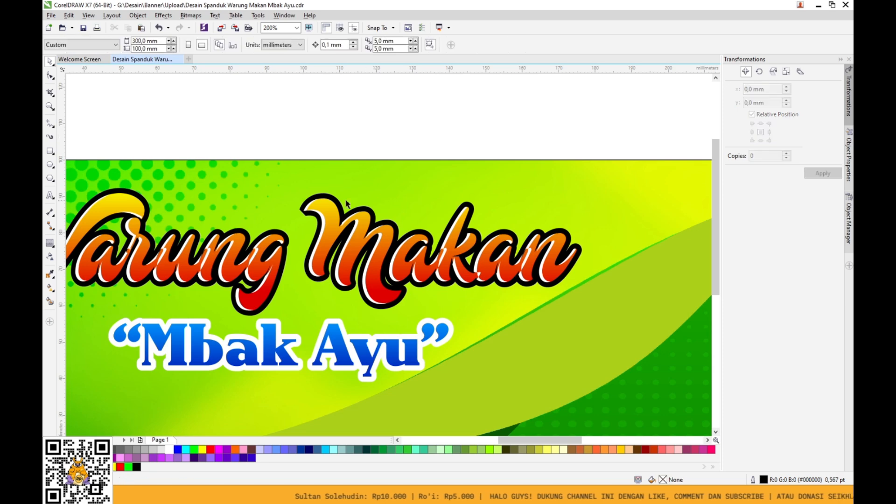
# Select the white-outlined title copy behind the black-outlined one and set its outline width to 12 pt.
pyautogui.click(332, 199)
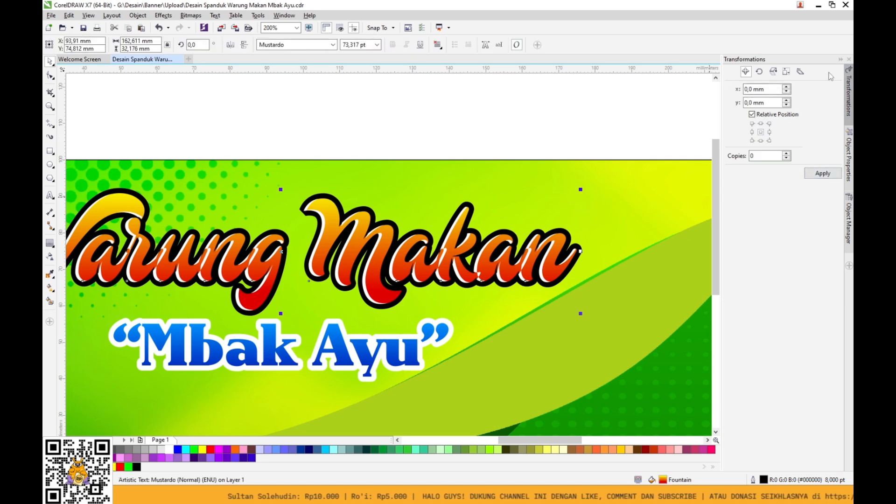
pyautogui.click(849, 266)
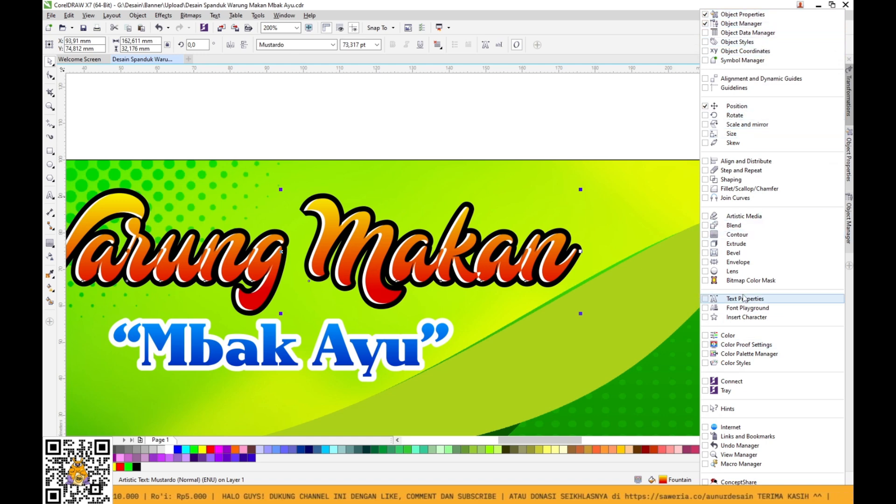
pyautogui.click(688, 100)
pyautogui.click(849, 159)
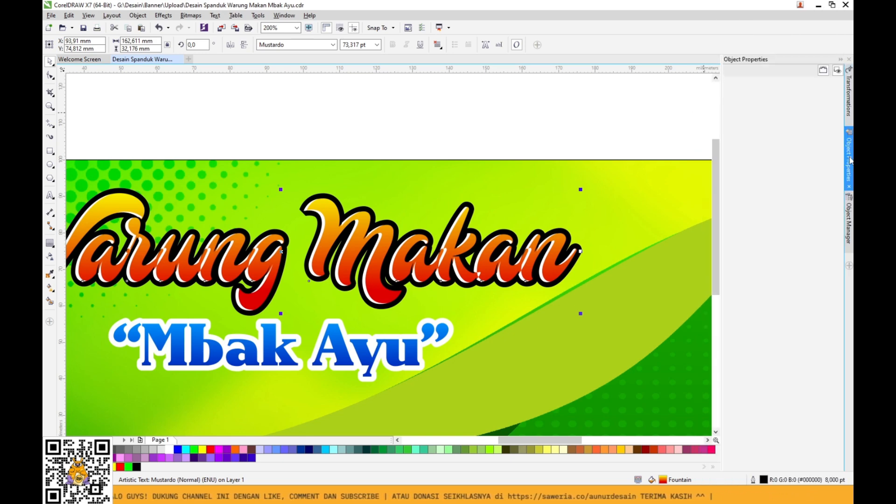
pyautogui.click(850, 216)
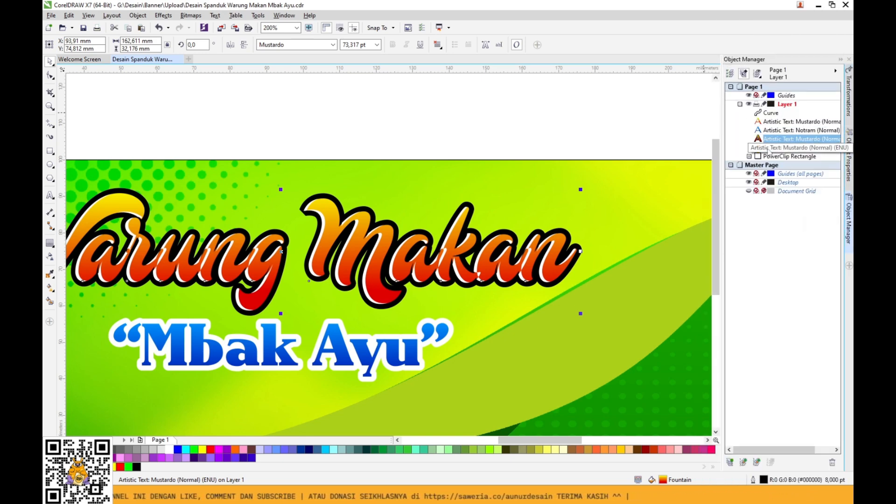
pyautogui.click(768, 148)
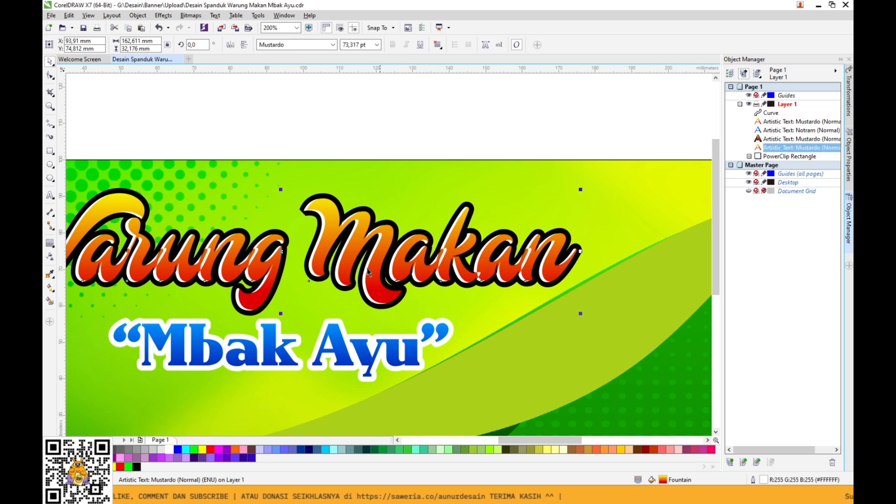
pyautogui.moveTo(278, 254); pyautogui.dragTo(282, 220)
pyautogui.hotkey('ctrl', 'z')
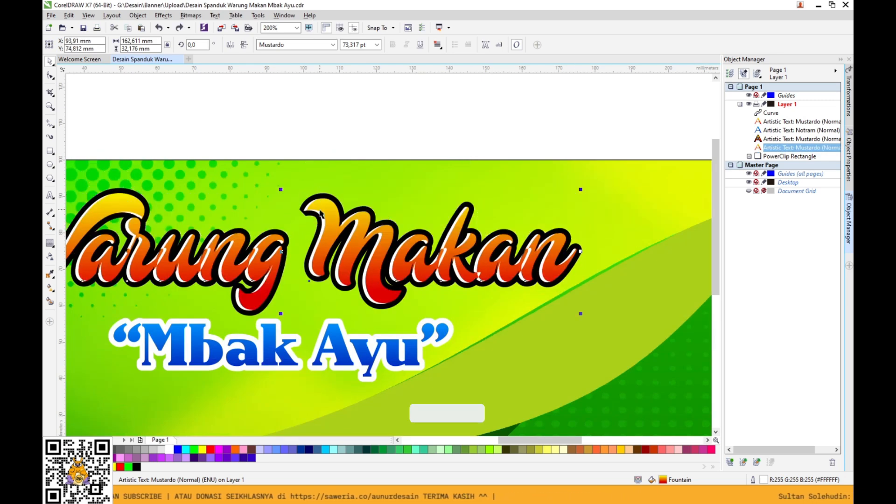
pyautogui.press('F12')
pyautogui.click(385, 184)
pyautogui.click(368, 270)
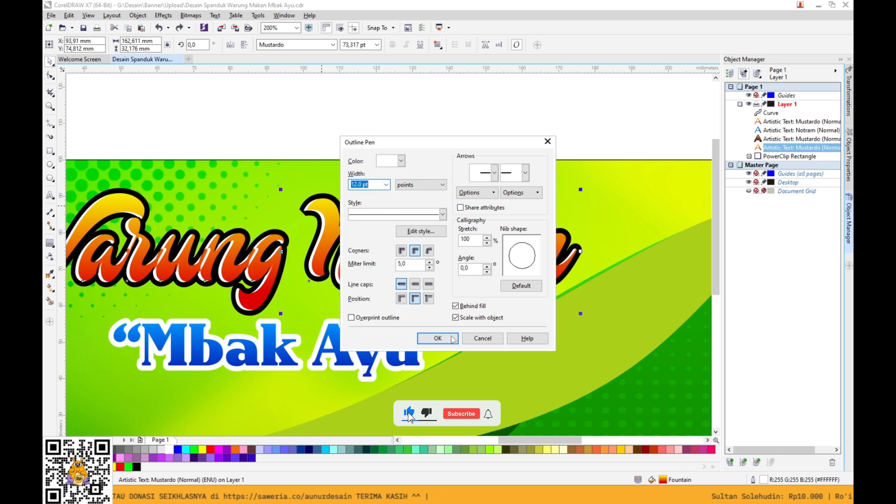
pyautogui.click(437, 338)
# Offset the white-outlined title copy about 1 mm right and 0.6 mm down, to X 94,91 mm and Y 74,212 mm.
pyautogui.press('Down')
pyautogui.press('Down')
pyautogui.press('Down')
pyautogui.press('Down')
pyautogui.press('Down')
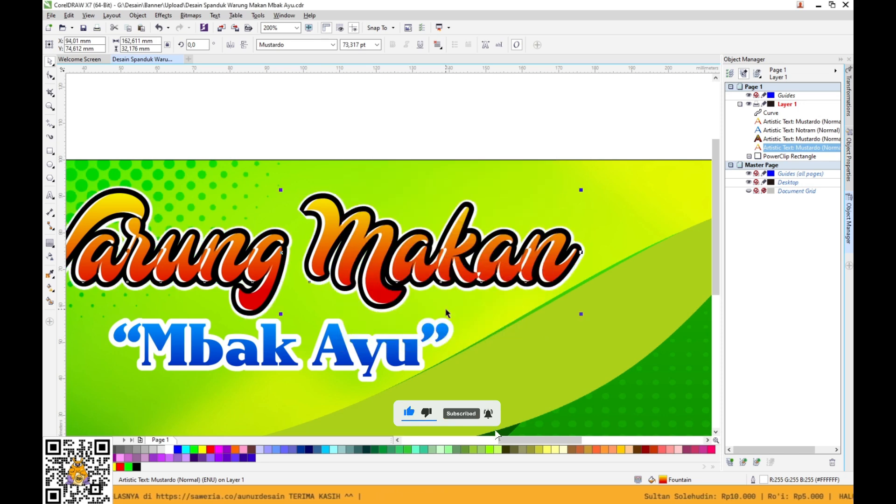
pyautogui.press('Right')
pyautogui.press('Down')
pyautogui.press('Down')
pyautogui.press('Down')
pyautogui.press('Down')
pyautogui.press('Down')
pyautogui.press('Right')
pyautogui.press('Right')
pyautogui.press('Right')
pyautogui.press('Right')
pyautogui.press('Right')
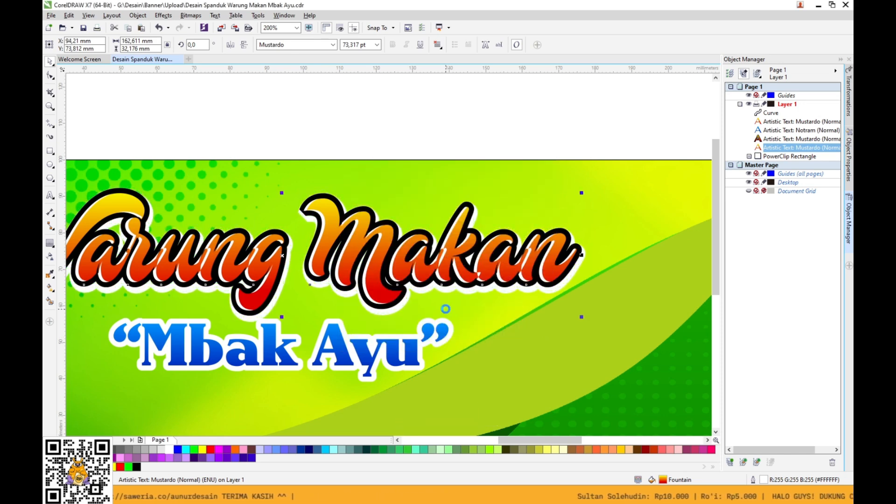
pyautogui.press('Up')
pyautogui.press('Up')
pyautogui.press('Up')
pyautogui.press('Up')
pyautogui.press('Right')
pyautogui.press('Right')
pyautogui.press('Right')
pyautogui.press('Right')
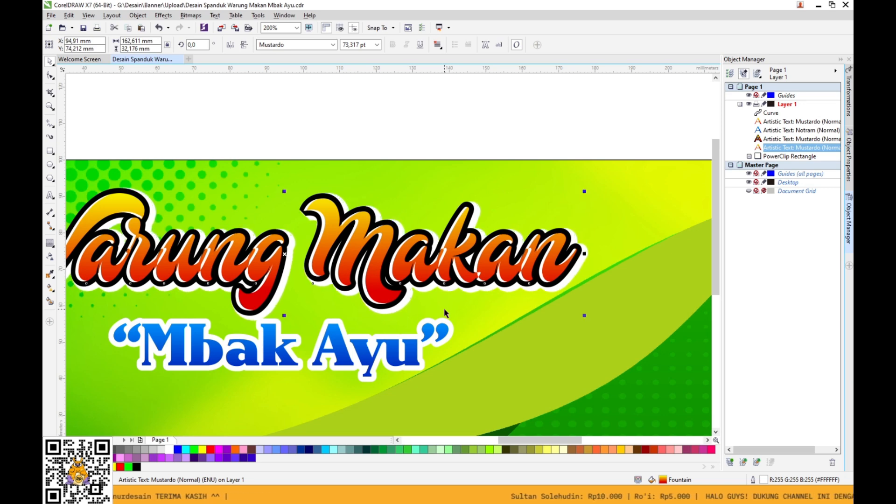
# Try a thinner black outline on the front "Warung Makan" title.
pyautogui.click(403, 295)
pyautogui.press('F12')
pyautogui.click(386, 185)
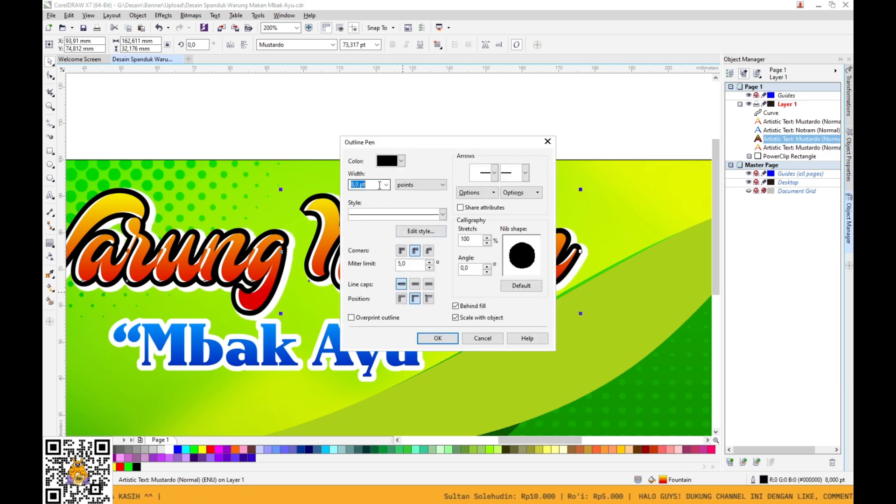
pyautogui.click(376, 185)
pyautogui.click(446, 336)
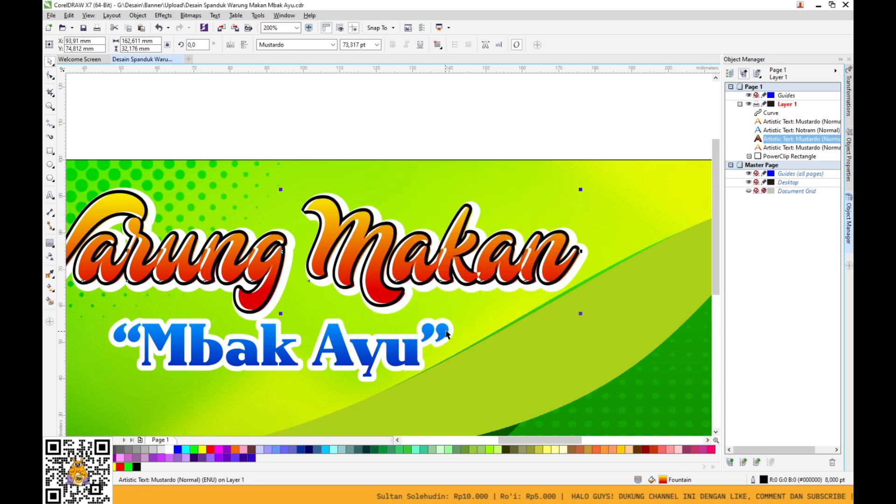
pyautogui.click(421, 120)
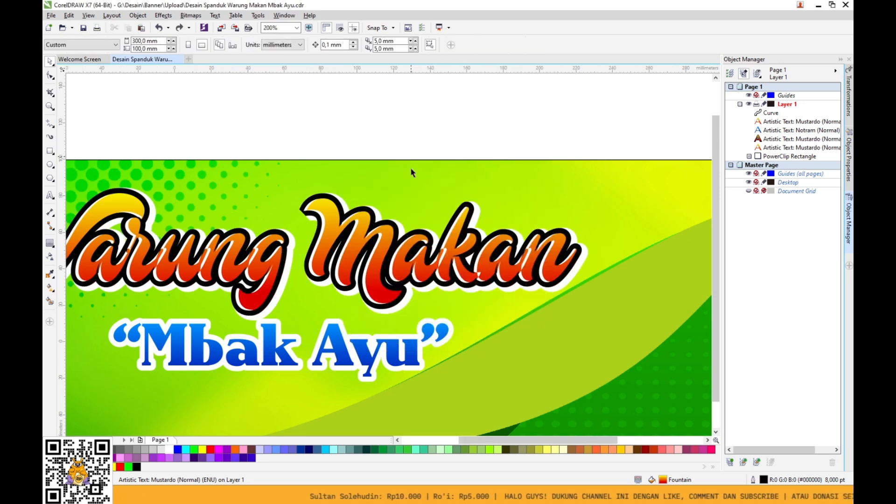
# Change the front "Warung Makan" title's outline colour to dark brown (#663300).
pyautogui.hotkey('shift', 'F4')
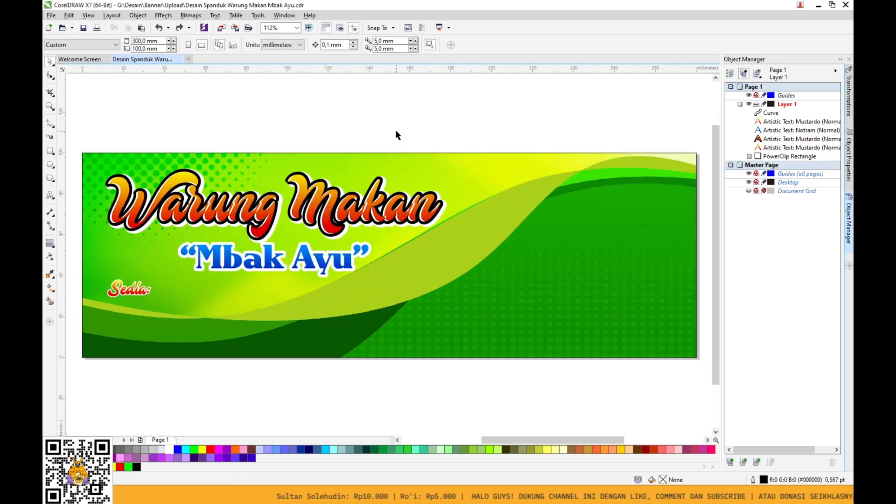
pyautogui.click(339, 188)
pyautogui.rightClick(250, 451)
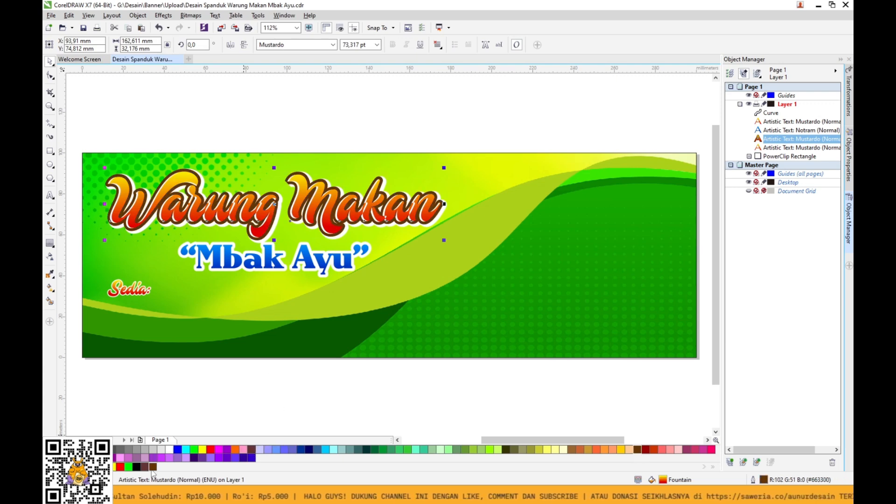
pyautogui.press('F12')
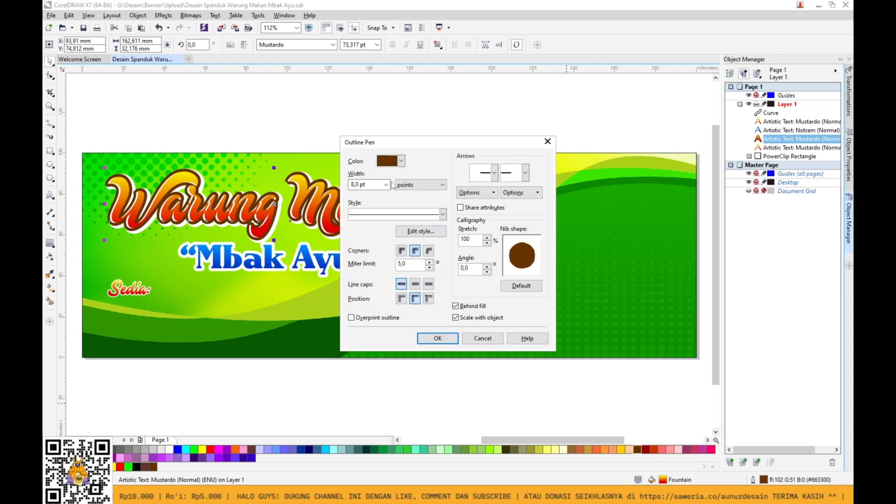
pyautogui.click(401, 160)
pyautogui.click(416, 174)
pyautogui.click(483, 340)
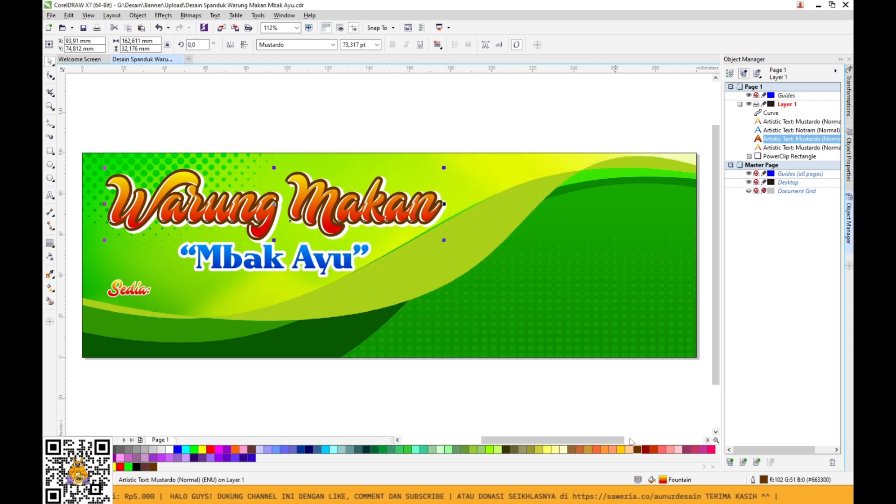
pyautogui.doubleClick(769, 479)
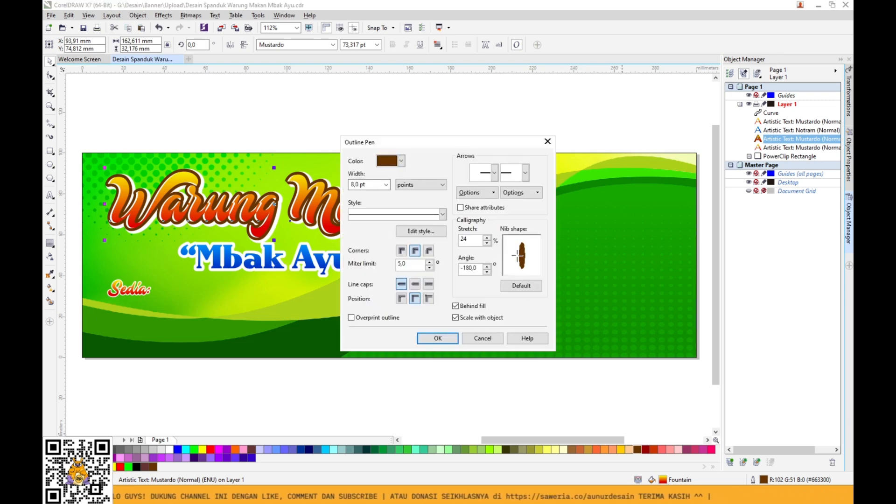
pyautogui.click(499, 338)
pyautogui.click(457, 114)
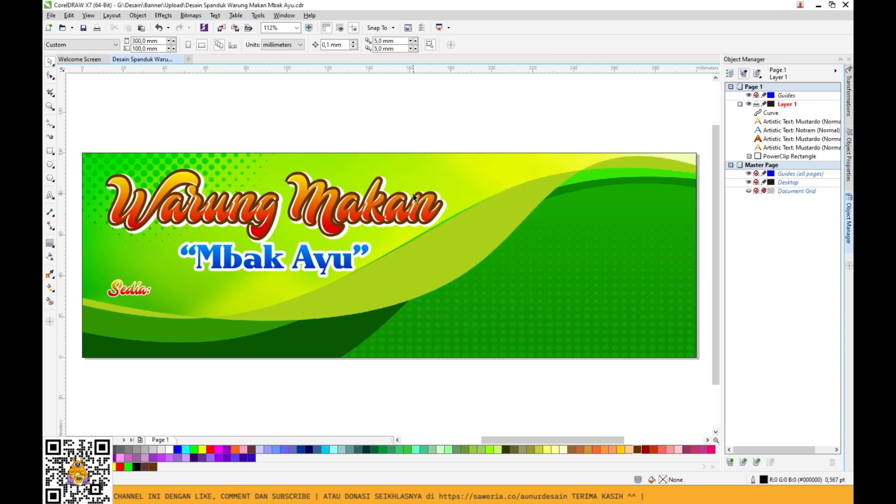
# Try a near-black (#1A1A1A) outline colour on the front "Warung Makan" title.
pyautogui.click(442, 213)
pyautogui.scroll(3, 443, 210)
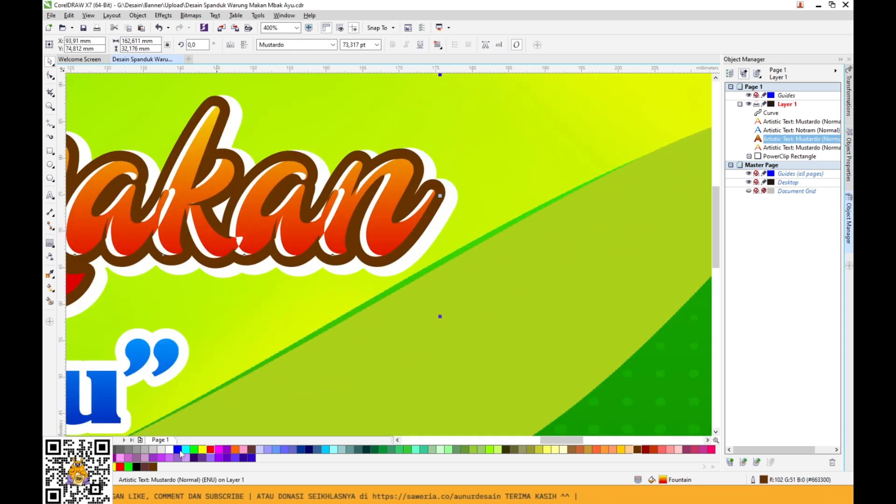
pyautogui.rightClick(95, 450)
pyautogui.scroll(-1, 277, 254)
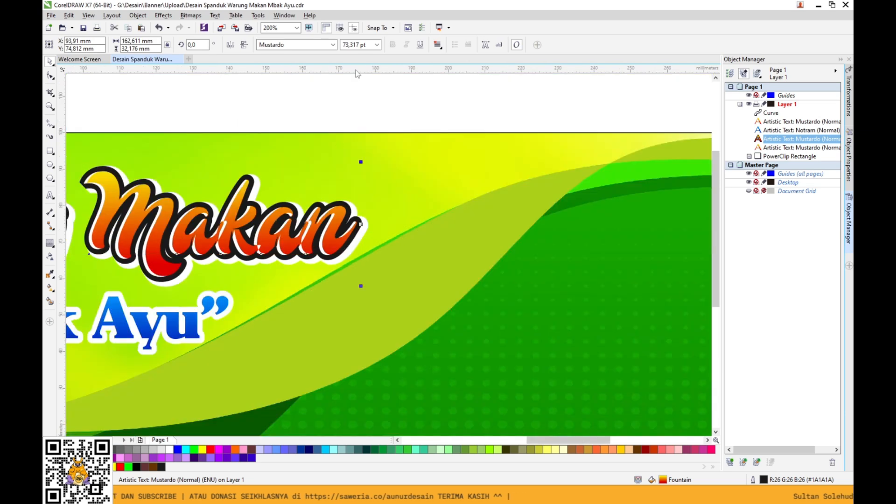
# Try converting the white letter-highlight curve on the title to a 300 dpi RGB bitmap with transparent background, and undo the conversion.
pyautogui.click(136, 194)
pyautogui.click(163, 15)
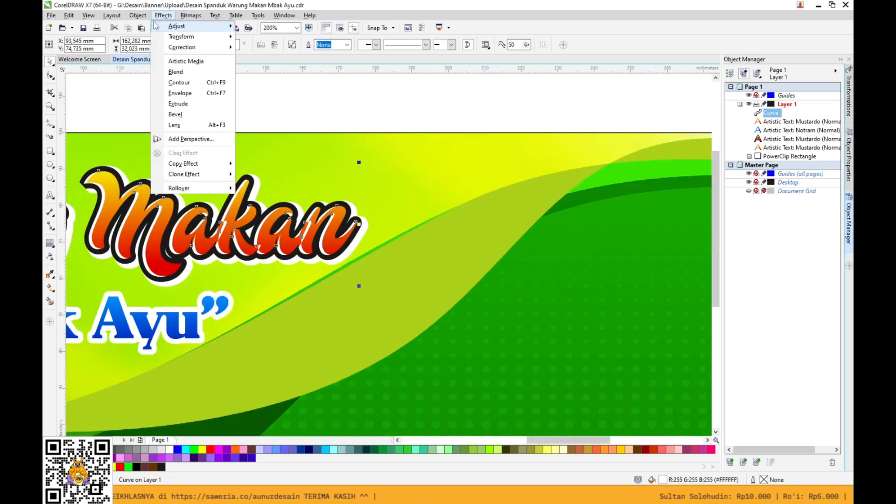
pyautogui.moveTo(148, 19)
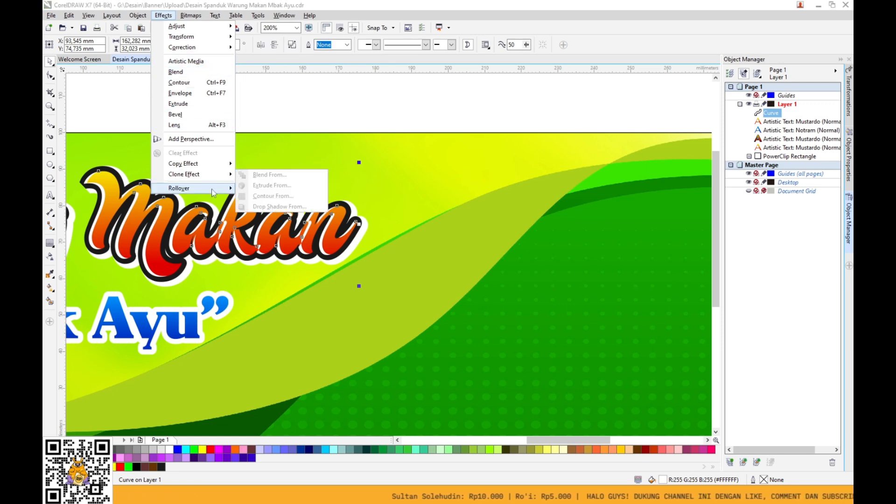
pyautogui.click(203, 28)
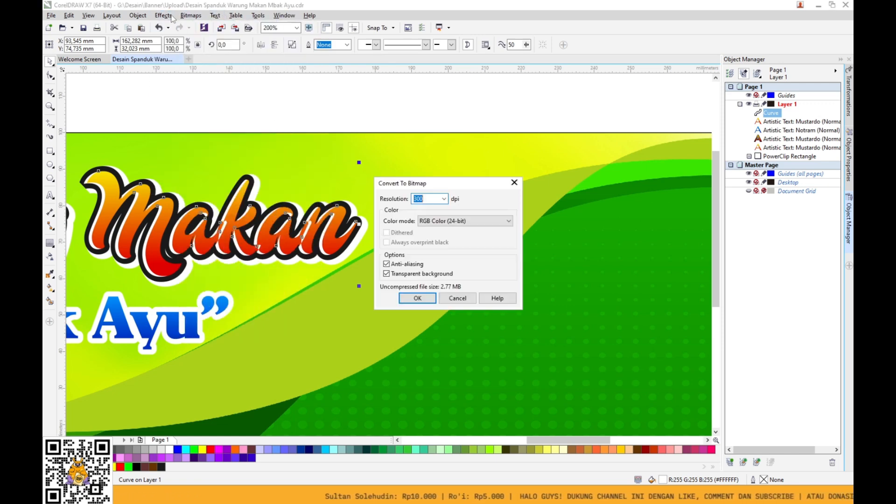
pyautogui.click(412, 298)
pyautogui.click(163, 15)
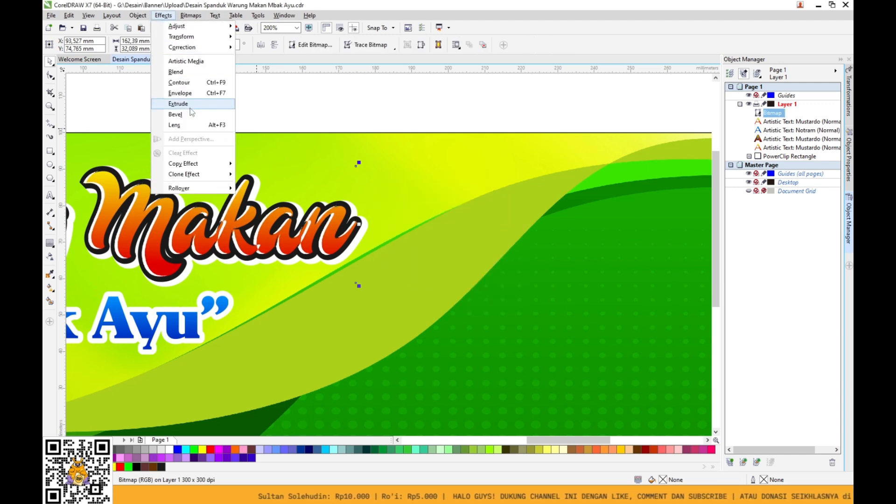
pyautogui.click(320, 101)
pyautogui.hotkey('ctrl', 'z')
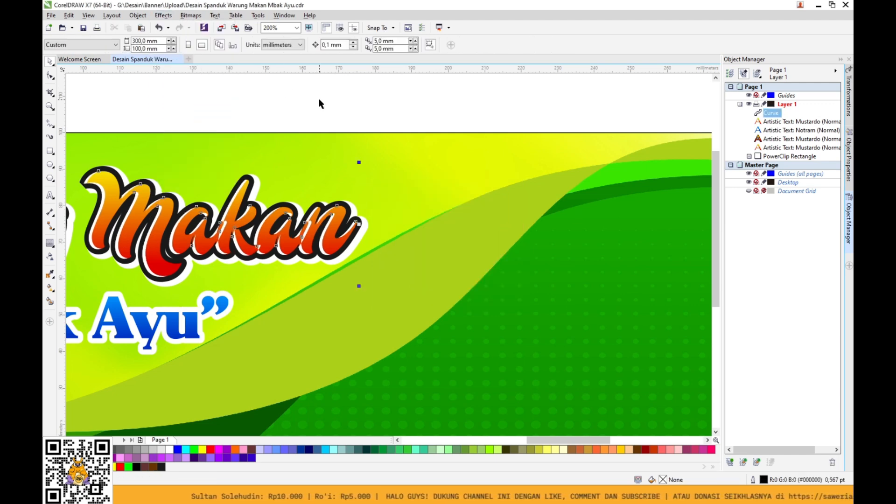
# Try removing the letter-highlight curve, and undo both the deletion and the front title's near-black outline colour.
pyautogui.press('Delete')
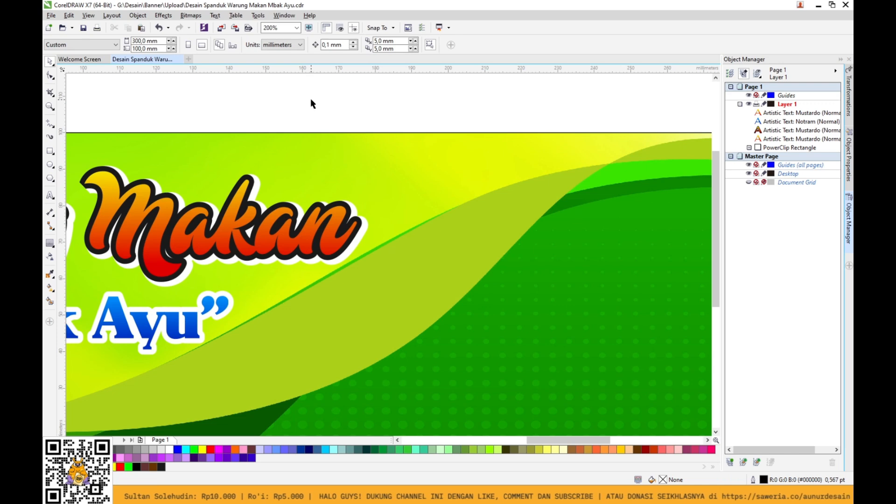
pyautogui.press('F4')
pyautogui.hotkey('ctrl', 'z')
pyautogui.click(366, 108)
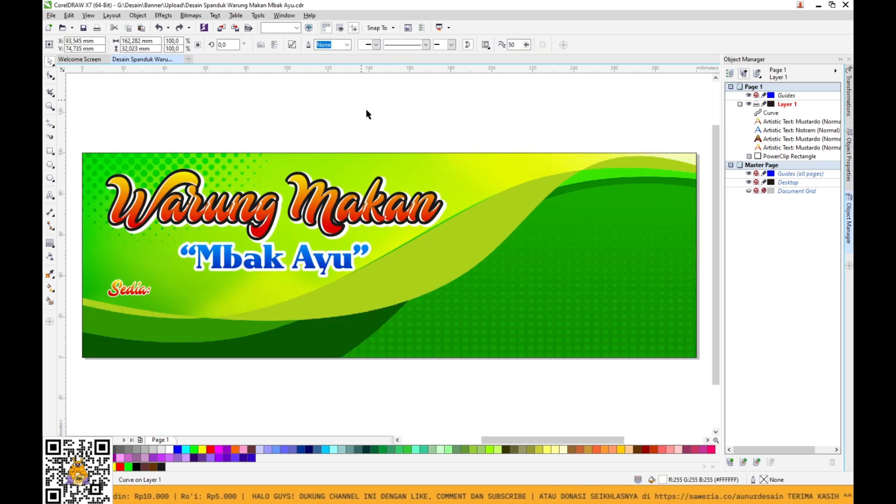
pyautogui.hotkey('ctrl', 'z')
pyautogui.click(398, 144)
pyautogui.scroll(1, 435, 223)
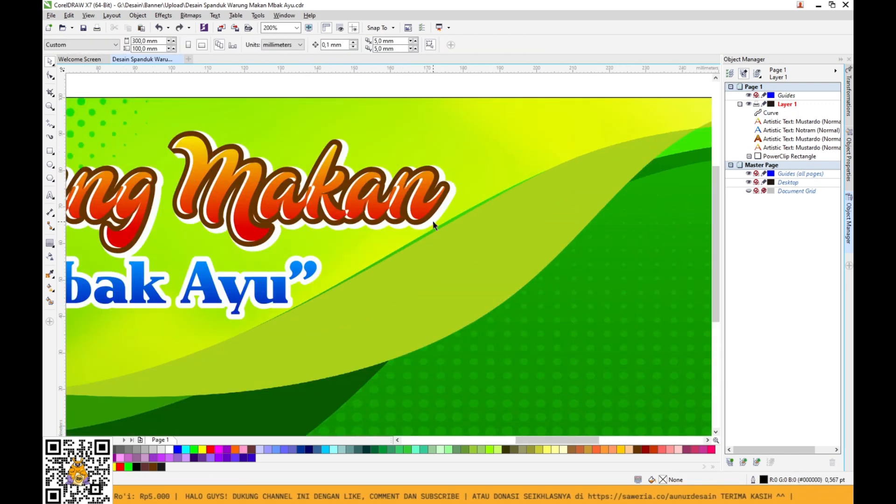
# Delete the front brown-outlined "Warung Makan" title and fill the letter-highlight curve with near-black (#1A1A1A).
pyautogui.click(434, 222)
pyautogui.press('Delete')
pyautogui.click(418, 192)
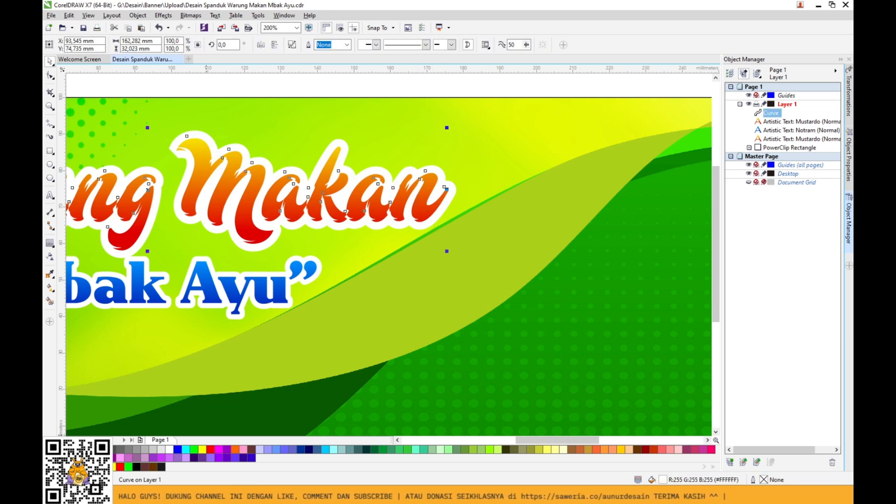
pyautogui.click(87, 449)
# Offset the near-black highlight curve about 1.1 mm right and 0.6 mm down on the title letters.
pyautogui.press('Right')
pyautogui.press('Right')
pyautogui.press('Right')
pyautogui.press('Right')
pyautogui.press('Right')
pyautogui.press('Right')
pyautogui.press('Right')
pyautogui.press('Right')
pyautogui.press('Right')
pyautogui.press('Right')
pyautogui.press('Right')
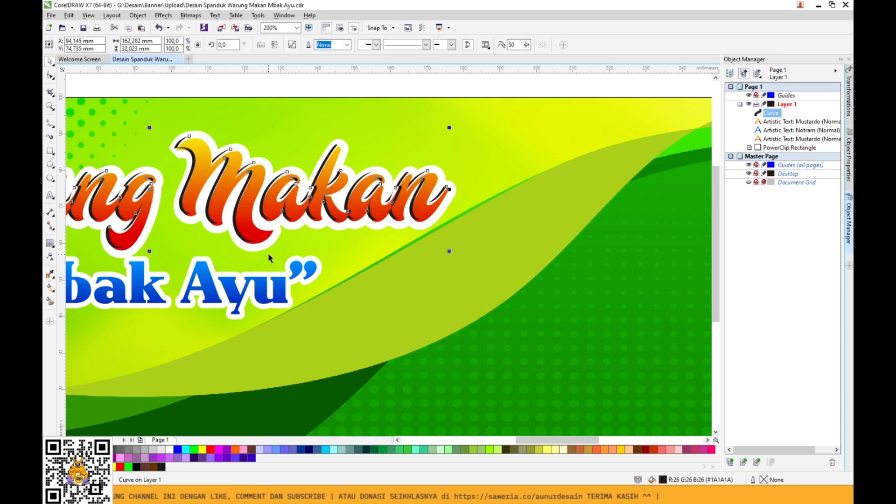
pyautogui.press('Down')
pyautogui.press('Right')
pyautogui.press('Right')
pyautogui.press('Right')
pyautogui.press('Down')
pyautogui.press('Down')
pyautogui.press('Down')
pyautogui.press('Down')
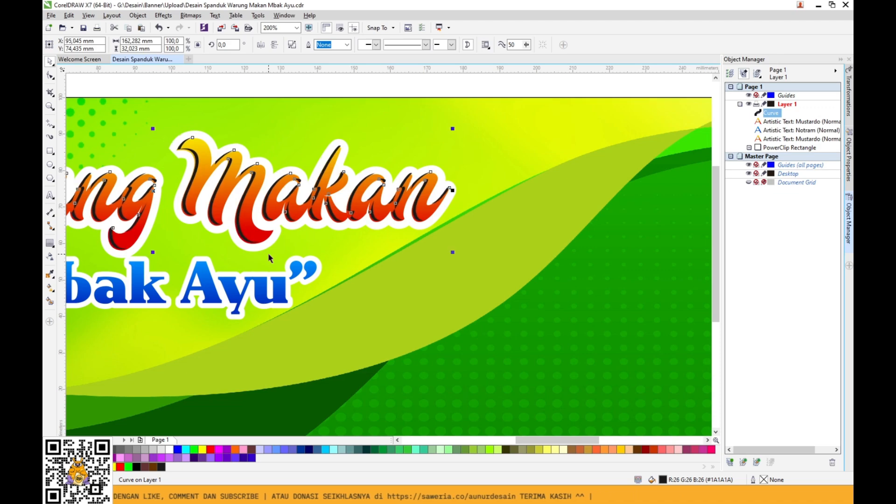
pyautogui.scroll(1, 186, 218)
pyautogui.scroll(2, 187, 219)
pyautogui.press('Left')
pyautogui.press('Left')
pyautogui.press('Left')
pyautogui.press('Down')
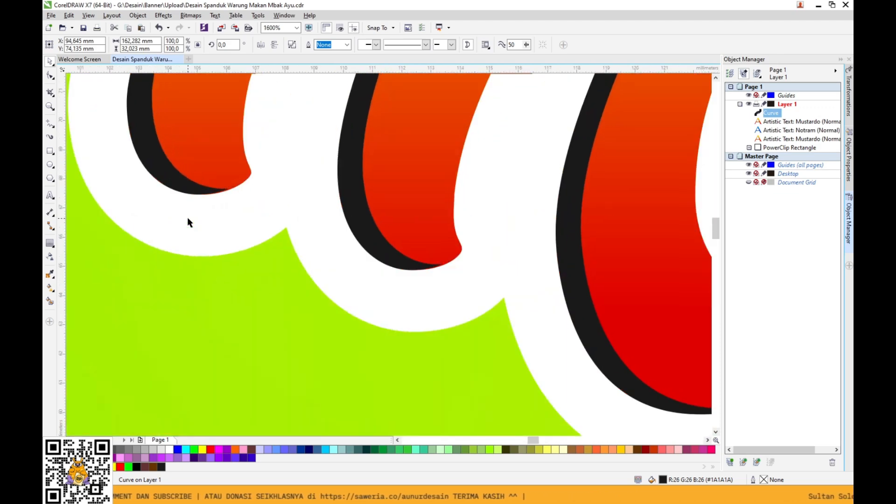
pyautogui.press('Right')
pyautogui.press('Right')
pyautogui.press('Left')
pyautogui.scroll(-4, 188, 219)
pyautogui.click(348, 162)
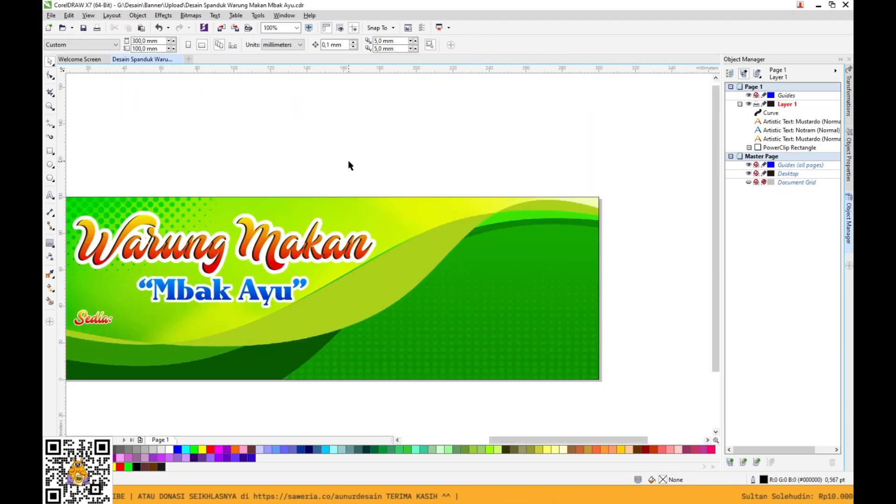
pyautogui.press('F4')
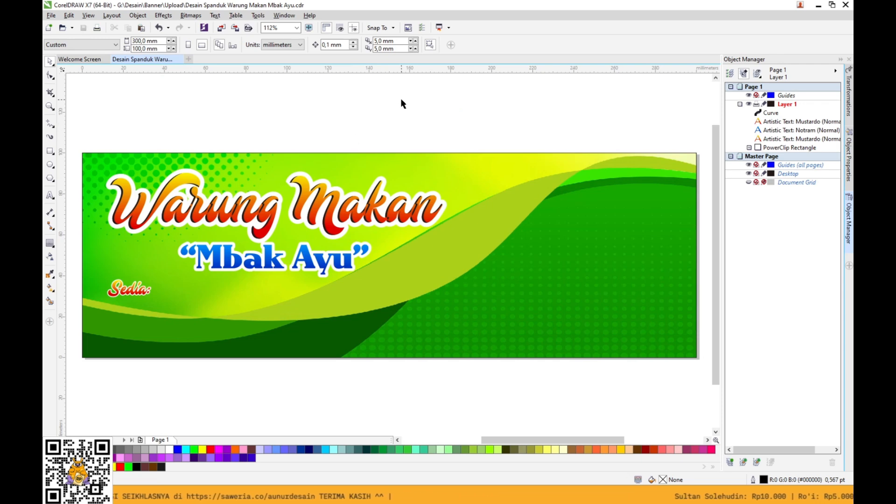
# Add a drop shadow to the white-outlined "Warung Makan" title, offset about 0.9 mm right and 2.3 mm down.
pyautogui.scroll(3, 444, 229)
pyautogui.click(421, 195)
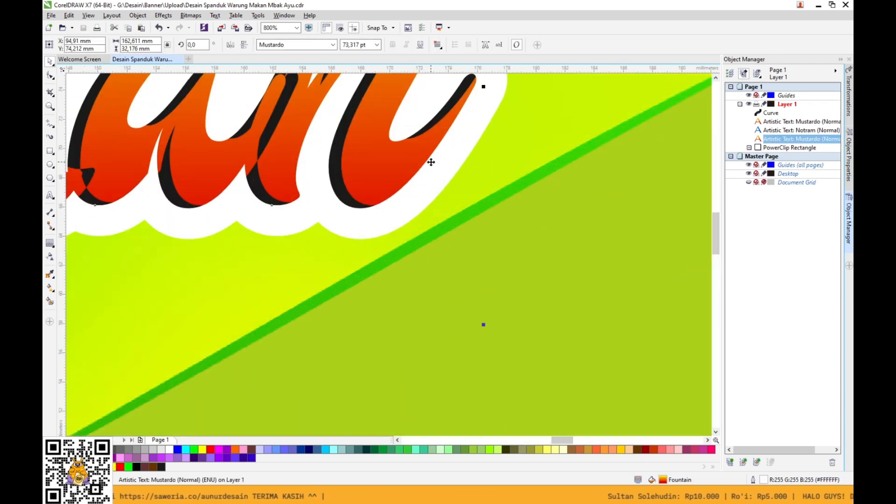
pyautogui.click(53, 248)
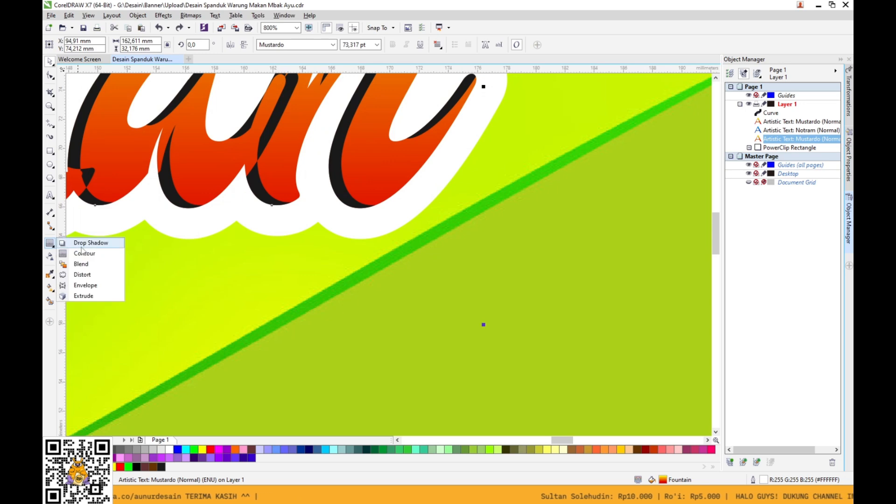
pyautogui.click(75, 242)
pyautogui.press('F4')
pyautogui.scroll(2, 281, 226)
pyautogui.moveTo(247, 199); pyautogui.dragTo(328, 297)
pyautogui.scroll(-2, 328, 296)
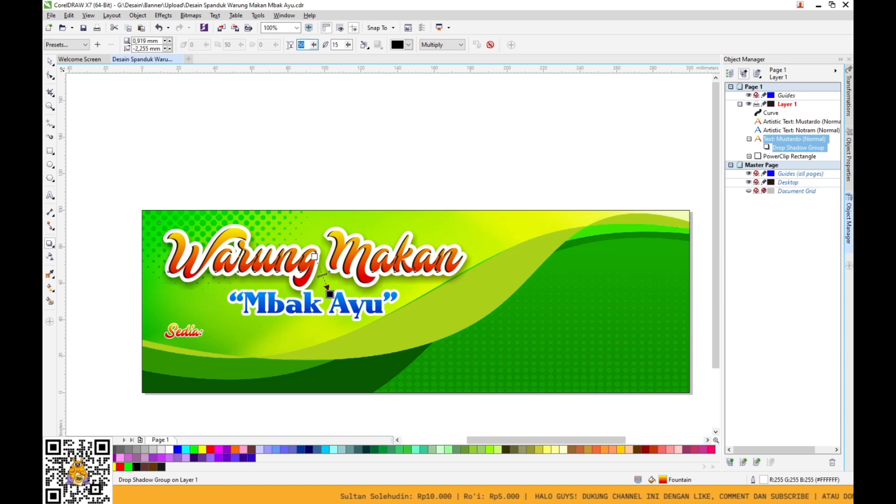
# Set the title's drop shadow opacity to 30 and its feathering to 10.
pyautogui.write('30')
pyautogui.press('Tab')
pyautogui.write('5')
pyautogui.press('Return')
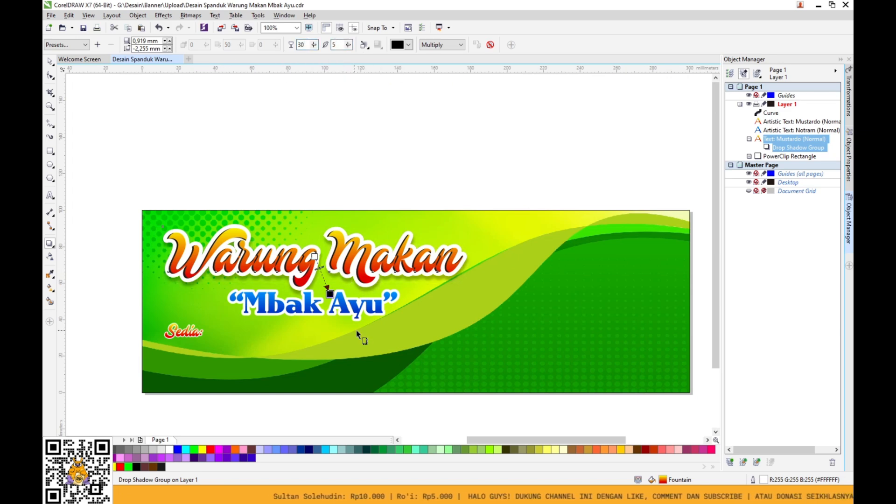
pyautogui.scroll(1, 357, 329)
pyautogui.write('10')
pyautogui.press('Return')
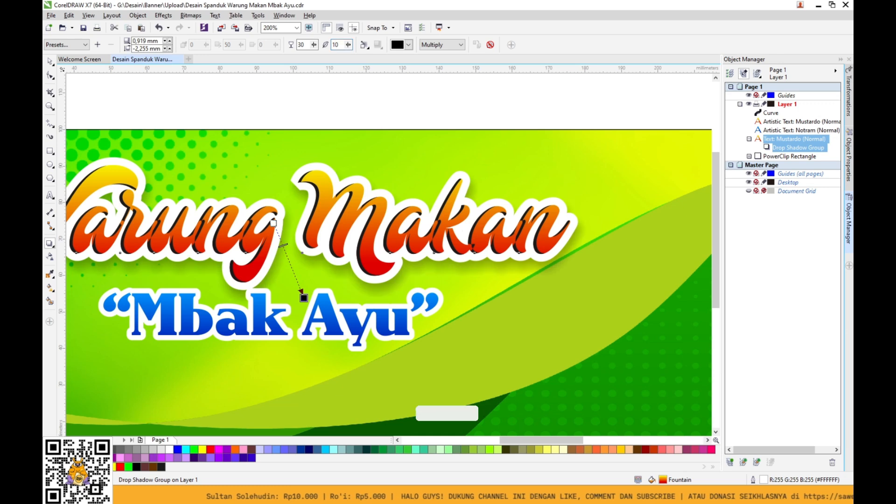
pyautogui.click(49, 63)
pyautogui.click(202, 107)
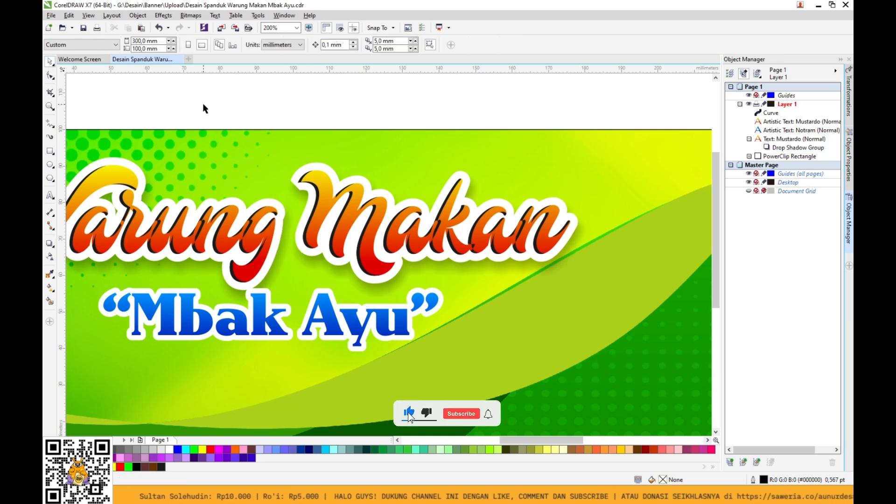
# Save the document and group the "Warung Makan" title, its shadow and the near-black highlight curve.
pyautogui.hotkey('ctrl', 's')
pyautogui.scroll(-1, 240, 153)
pyautogui.moveTo(89, 124); pyautogui.dragTo(489, 235)
pyautogui.hotkey('ctrl', 'g')
pyautogui.click(367, 129)
pyautogui.scroll(1, 368, 129)
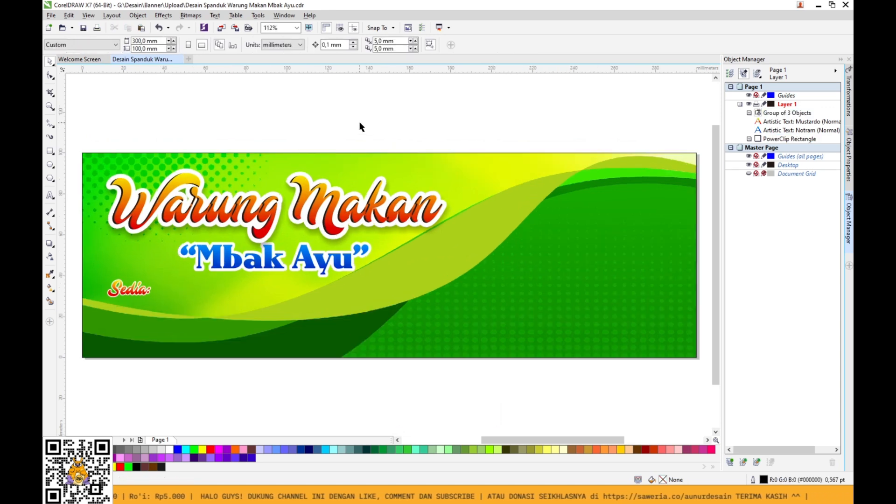
# Bring the "Mbak Ayu" text to the front and move it about 5.7 mm right, to X 99,572 mm and Y 48,671 mm.
pyautogui.keyDown('ctrl'); pyautogui.click(334, 265); pyautogui.keyUp('ctrl')
pyautogui.hotkey('shift', 'pageup')
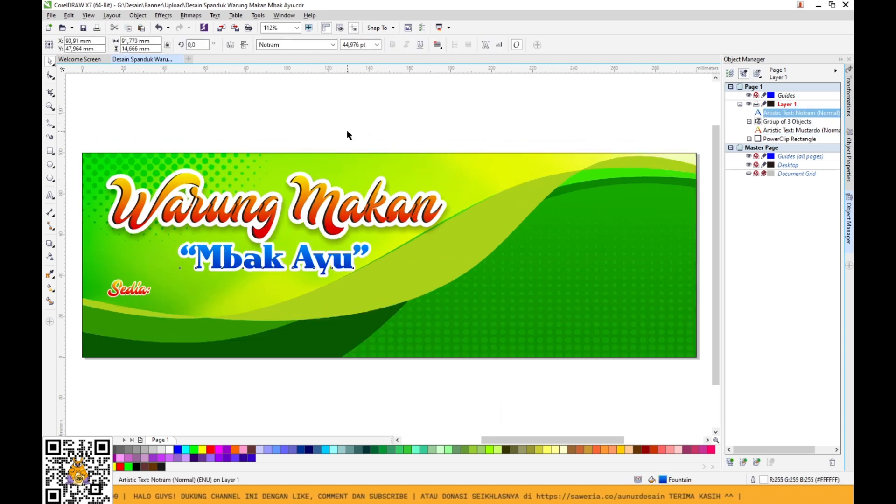
pyautogui.click(346, 133)
pyautogui.click(335, 266)
pyautogui.moveTo(335, 266); pyautogui.dragTo(346, 264)
pyautogui.click(355, 123)
# Thicken the white outline of the "Sedia:" heading and move the heading to X 26,19 mm and Y 32,278 mm.
pyautogui.click(136, 288)
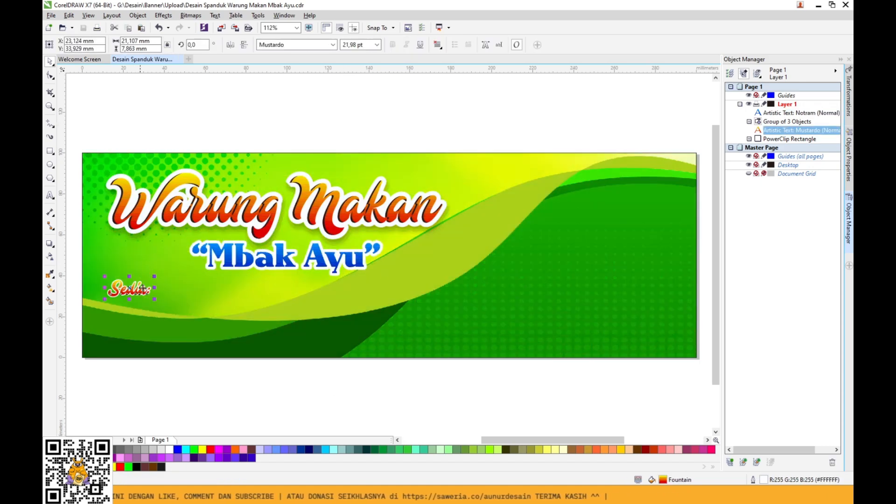
pyautogui.press('F12')
pyautogui.doubleClick(368, 184)
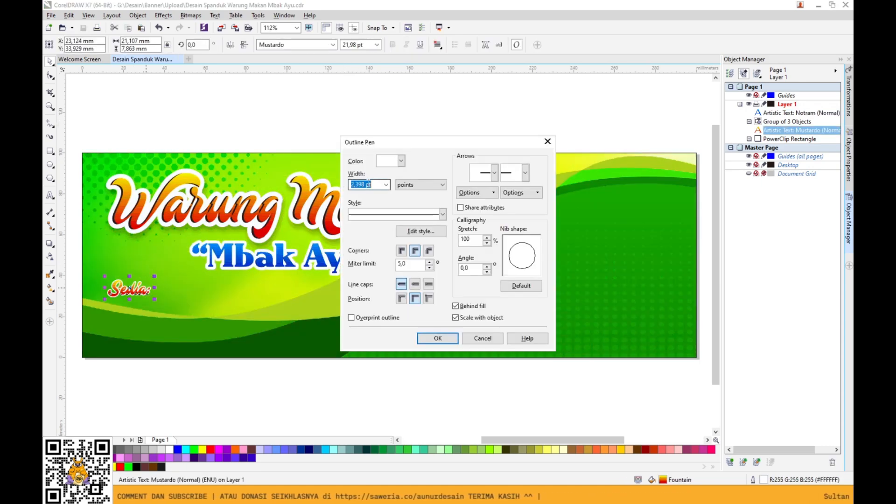
pyautogui.click(444, 339)
pyautogui.moveTo(137, 292); pyautogui.dragTo(143, 296)
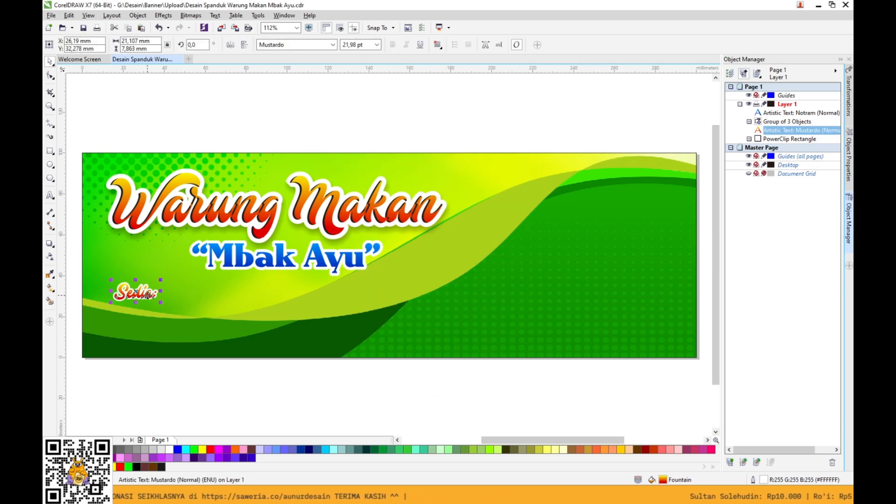
# Redirect the "Sedia:" heading's gradient diagonally, from red at the lower left to yellow at the upper right.
pyautogui.click(50, 275)
pyautogui.click(50, 287)
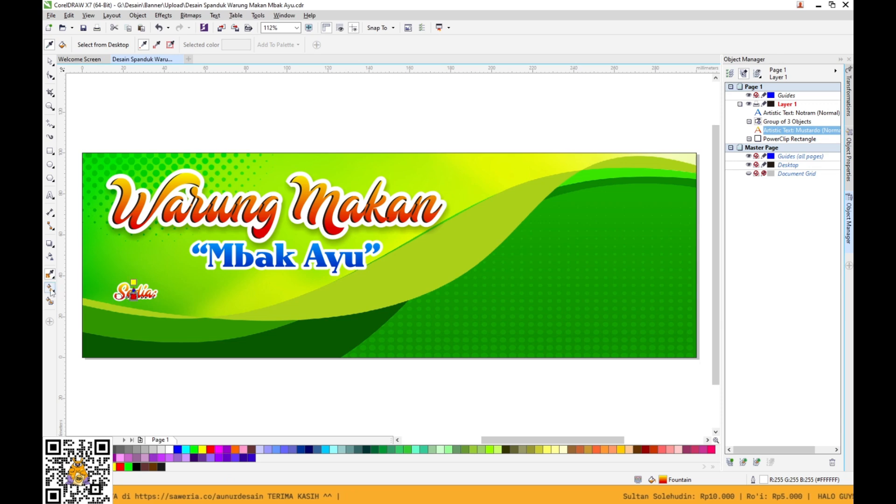
pyautogui.scroll(2, 135, 299)
pyautogui.moveTo(75, 299); pyautogui.dragTo(227, 246)
pyautogui.click(193, 250)
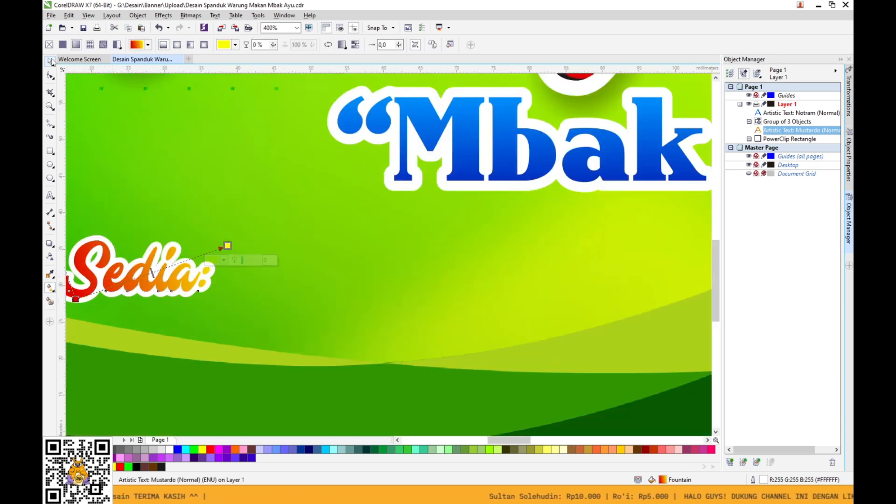
pyautogui.click(50, 61)
pyautogui.hotkey('shift', 'F4')
# Duplicate the "Mbak Ayu" text and place the copy below it, at about X 101,7 mm and Y 26 mm.
pyautogui.click(286, 263)
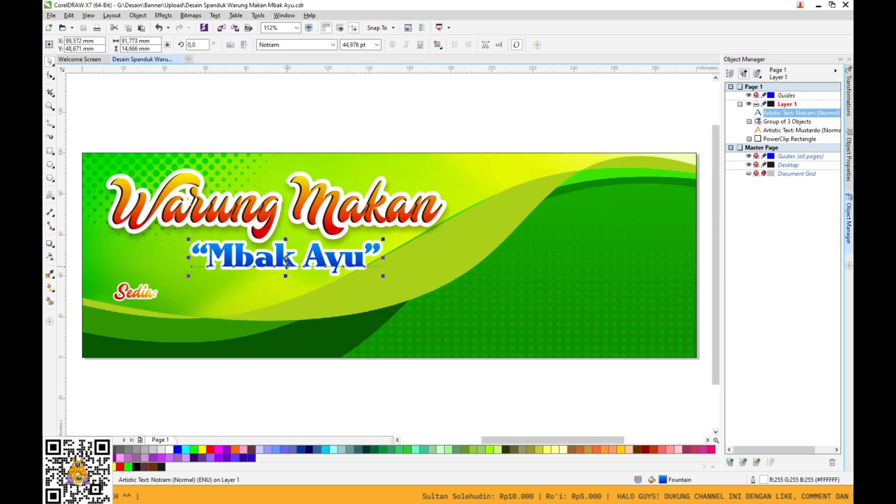
pyautogui.moveTo(286, 265); pyautogui.dragTo(290, 309)
pyautogui.rightClick(290, 309)
# Replace the copied text with the three lines "Sayur Asem", "Sayur Sop" and "Soto Ayam", and fill it red (#FF0000).
pyautogui.doubleClick(290, 309)
pyautogui.hotkey('ctrl', 'a')
pyautogui.write('Say')
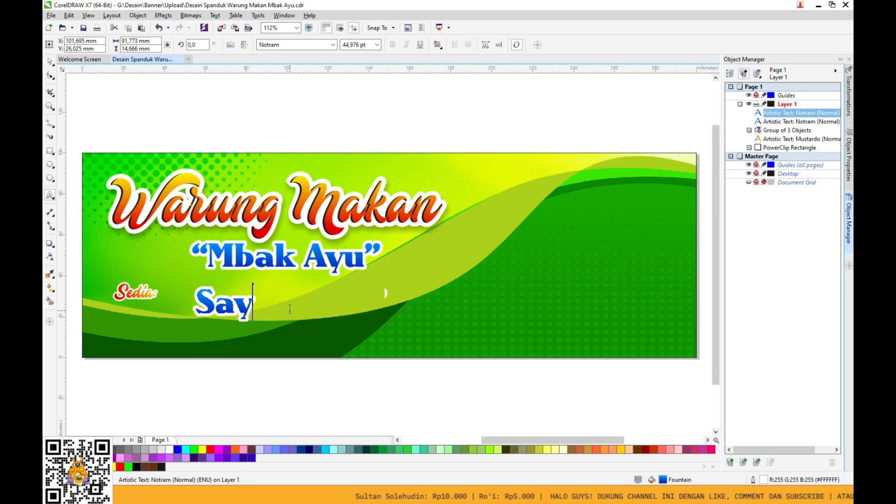
pyautogui.write('ur Asem')
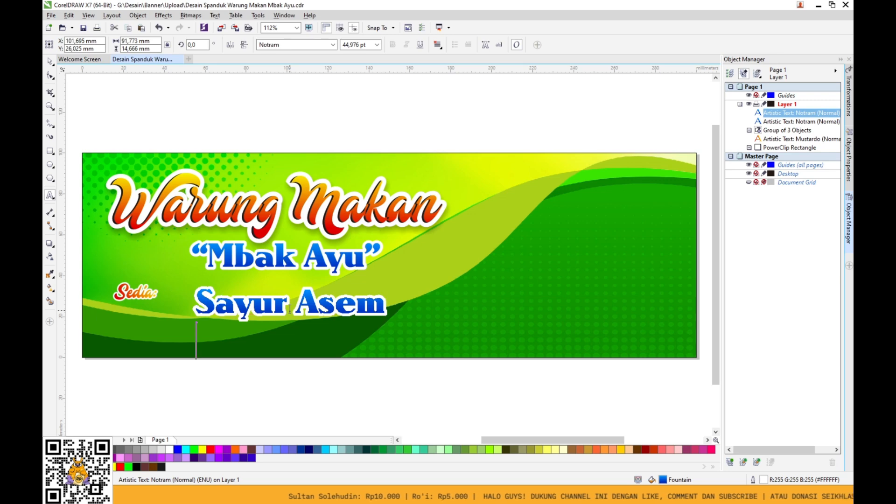
pyautogui.write('Sayur Sop')
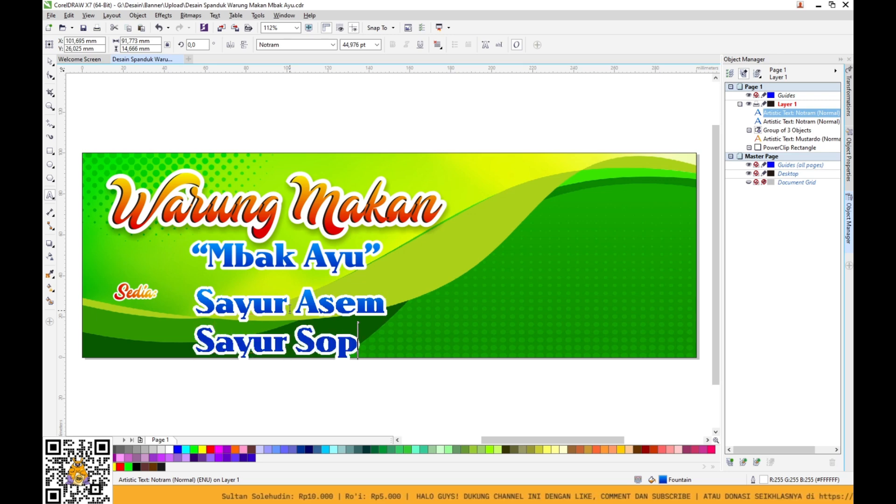
pyautogui.write('Soto Ayam')
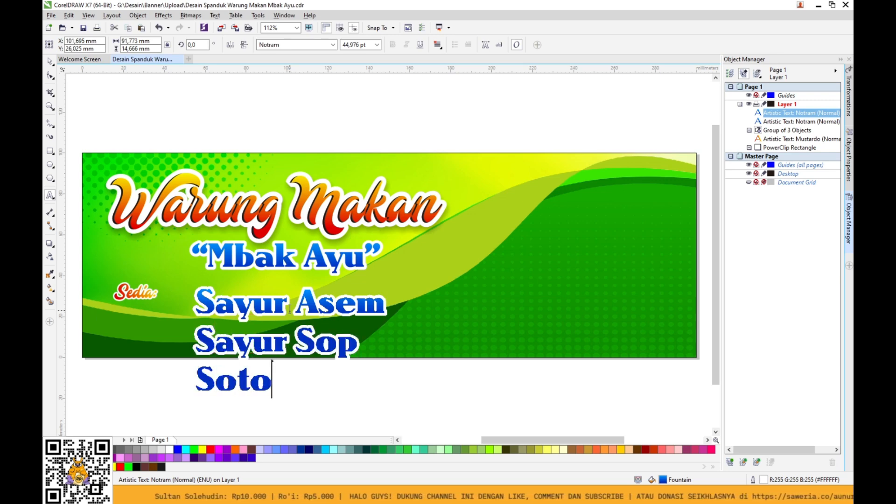
pyautogui.click(50, 63)
pyautogui.click(211, 449)
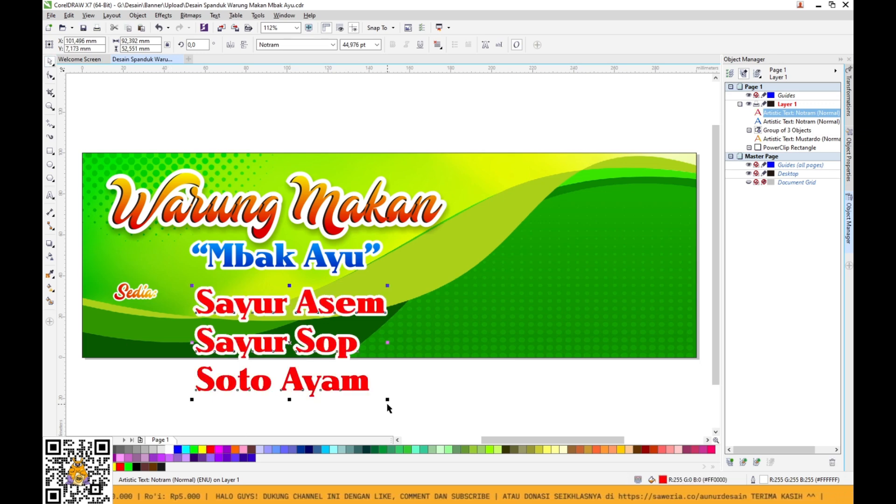
# Shrink the three-line menu text to about 36,6 mm wide, raise the "Sedia:" heading slightly and place the menu text beneath it.
pyautogui.moveTo(389, 408); pyautogui.dragTo(275, 343)
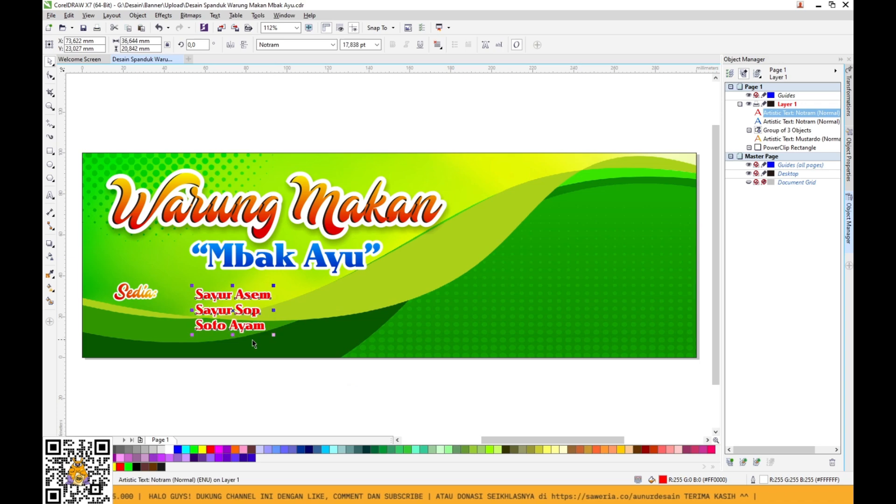
pyautogui.moveTo(240, 309)
pyautogui.mouseDown()
pyautogui.moveTo(217, 312)
pyautogui.moveTo(233, 296)
pyautogui.mouseUp()
pyautogui.moveTo(139, 295); pyautogui.dragTo(140, 281)
pyautogui.moveTo(197, 293); pyautogui.dragTo(161, 301)
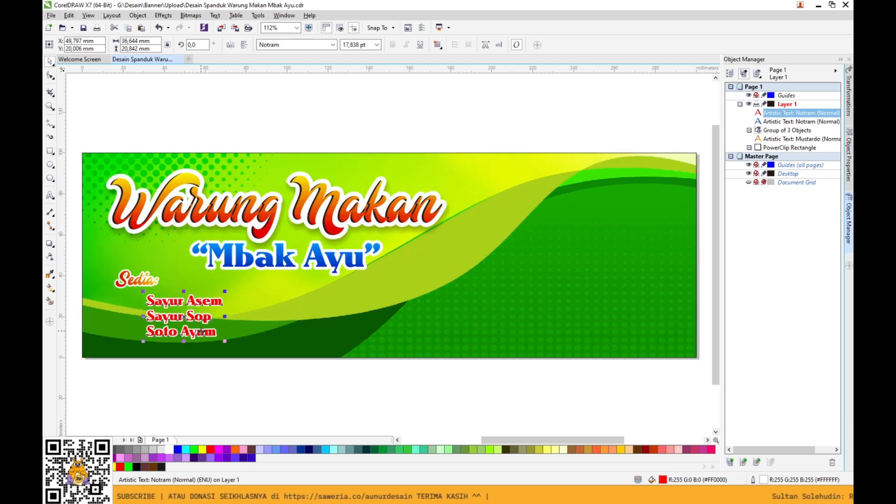
# Duplicate the menu text to the right and replace the copy's lines with "Nasi Campur", "Es The Manis" and "The Manis".
pyautogui.moveTo(200, 331); pyautogui.dragTo(324, 327)
pyautogui.rightClick(324, 326)
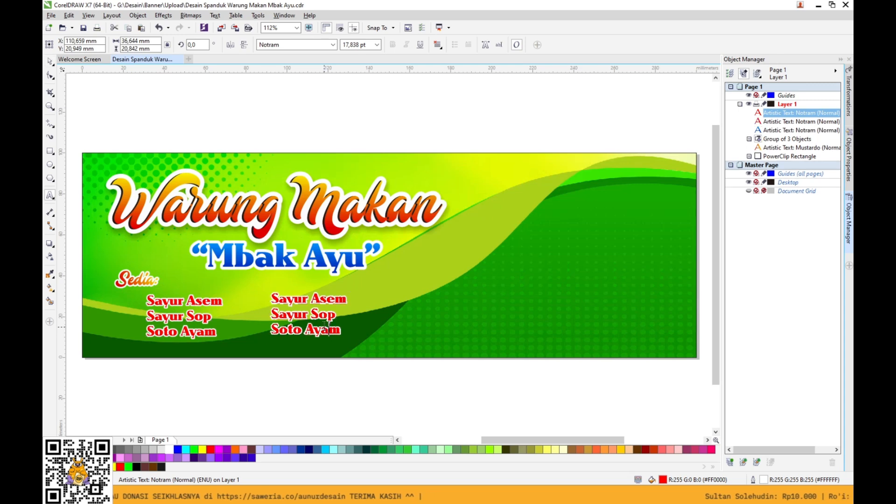
pyautogui.write('Nasi Campur')
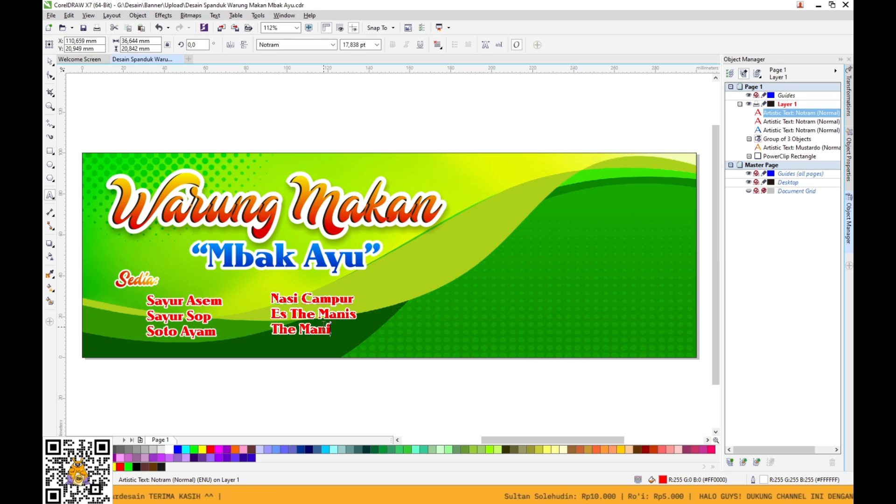
pyautogui.click(50, 63)
pyautogui.click(350, 149)
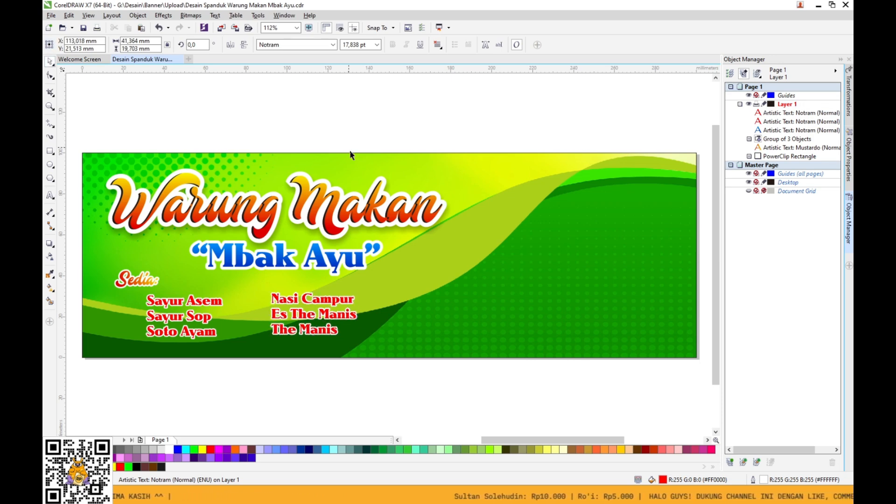
# Set the QuickCorrect language to Indonesian in the text options.
pyautogui.doubleClick(339, 312)
pyautogui.hotkey('ctrl', 'a')
pyautogui.rightClick(338, 313)
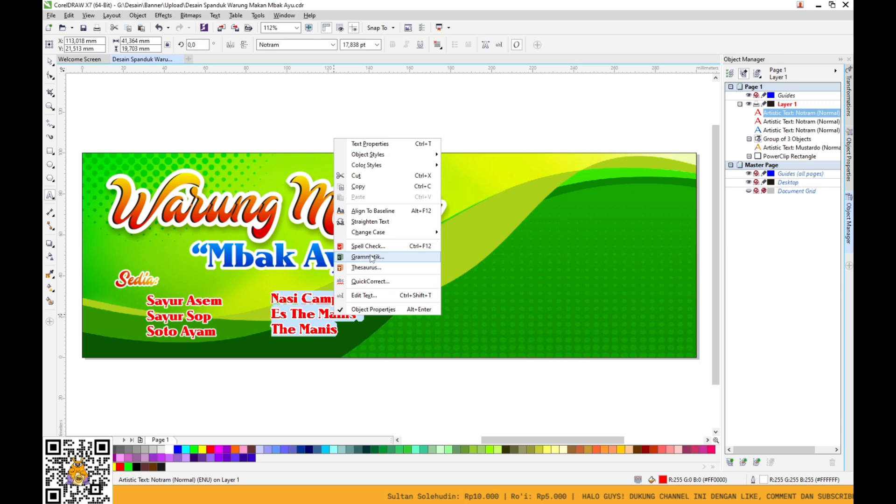
pyautogui.click(368, 281)
pyautogui.click(574, 264)
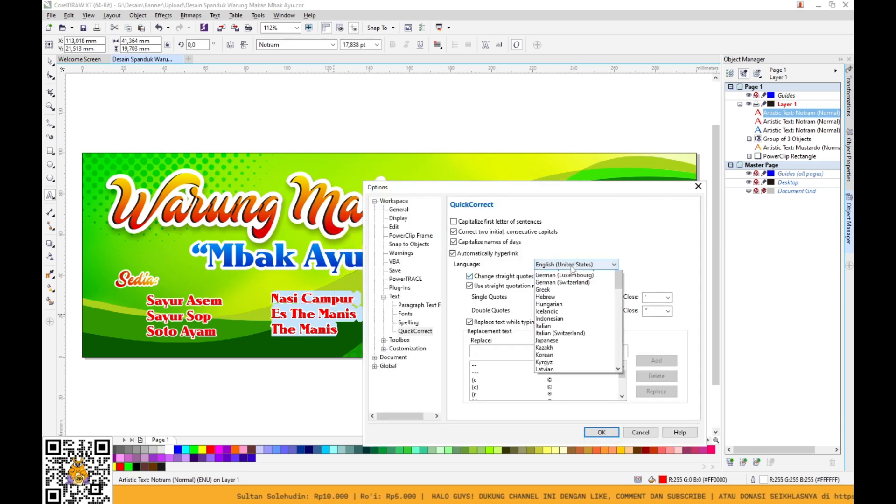
pyautogui.scroll(-6, 565, 348)
pyautogui.click(565, 348)
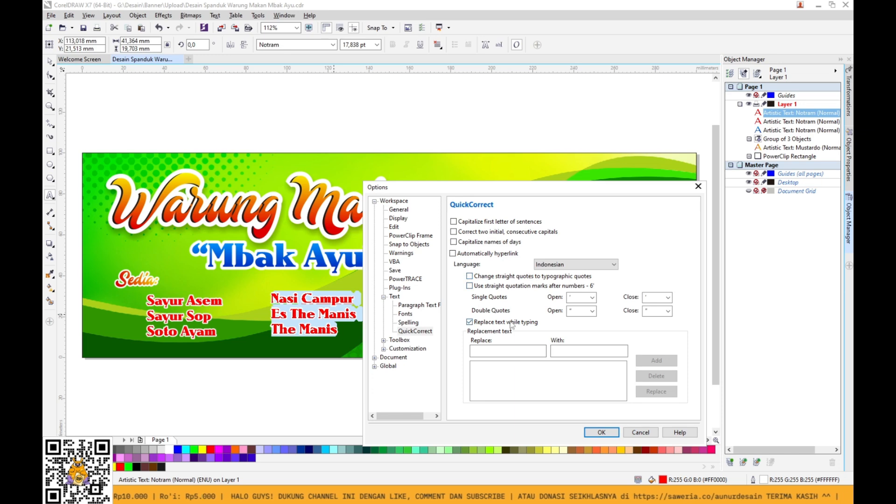
pyautogui.click(606, 432)
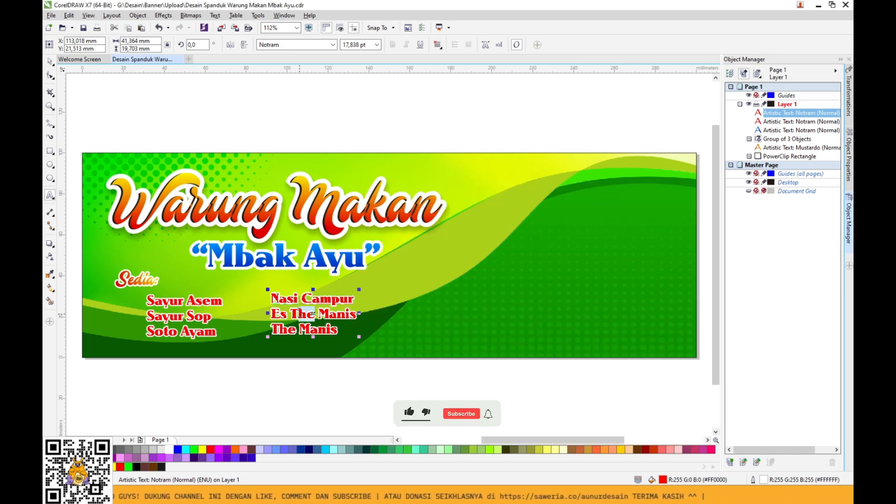
# Correct the second line of the right menu column to "Es Teh Manis".
pyautogui.write('eh')
pyautogui.hotkey('ctrl', 'space')
pyautogui.click(330, 120)
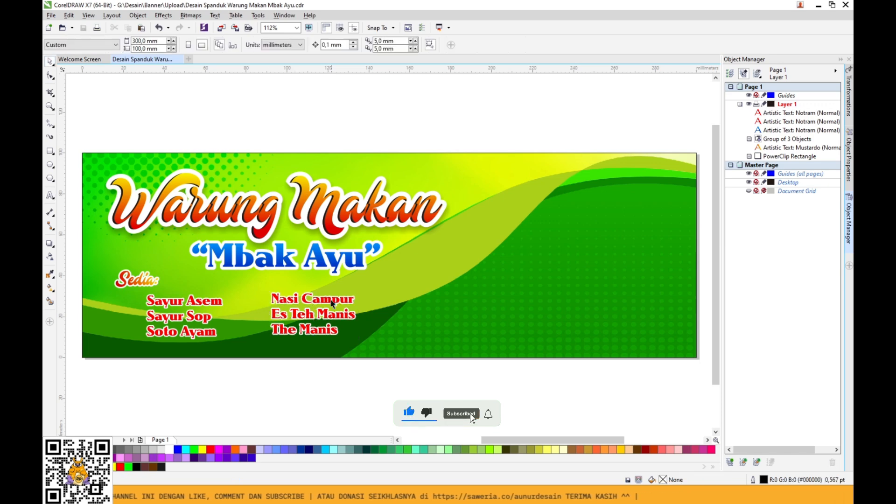
# Shift the right menu column slightly further right and align its top with the left menu column.
pyautogui.scroll(3, 331, 303)
pyautogui.click(310, 311)
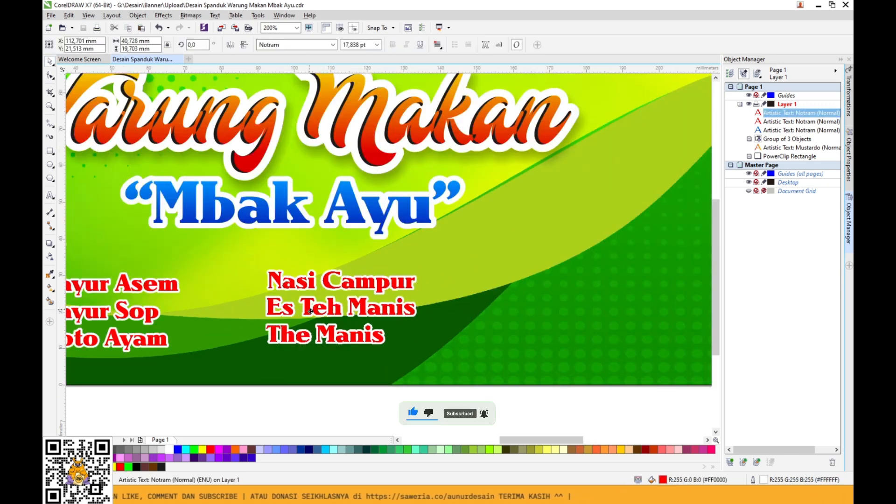
pyautogui.moveTo(310, 311); pyautogui.dragTo(319, 320)
pyautogui.press('t')
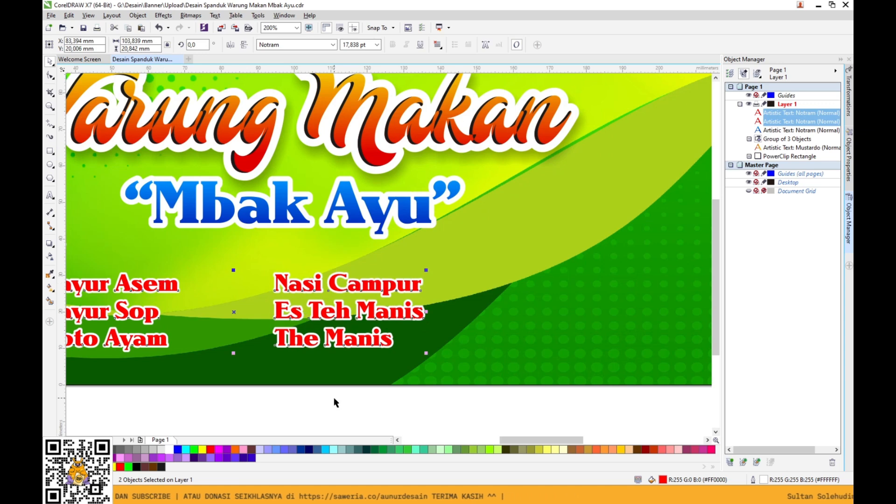
# Correct the third line of the right menu column to "Teh Manis".
pyautogui.click(336, 402)
pyautogui.doubleClick(310, 340)
pyautogui.moveTo(311, 340); pyautogui.dragTo(299, 339)
pyautogui.write('eh')
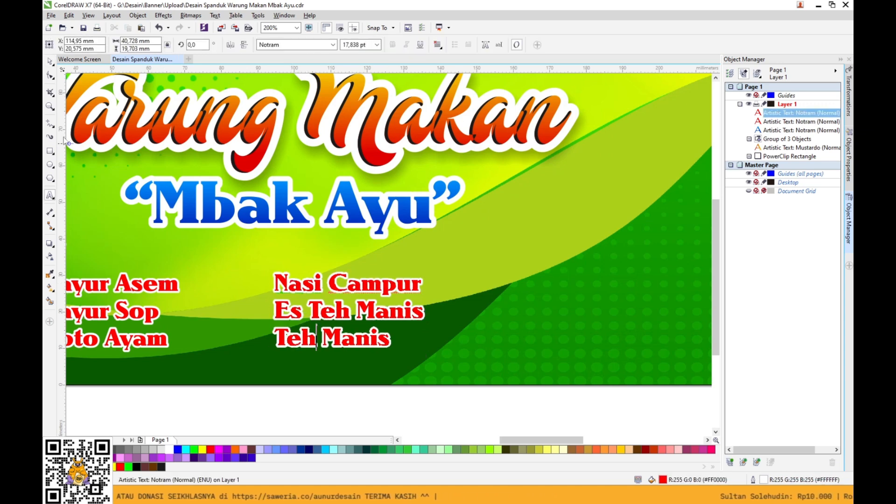
pyautogui.hotkey('ctrl', 'space')
pyautogui.click(343, 410)
pyautogui.hotkey('shift', 'F4')
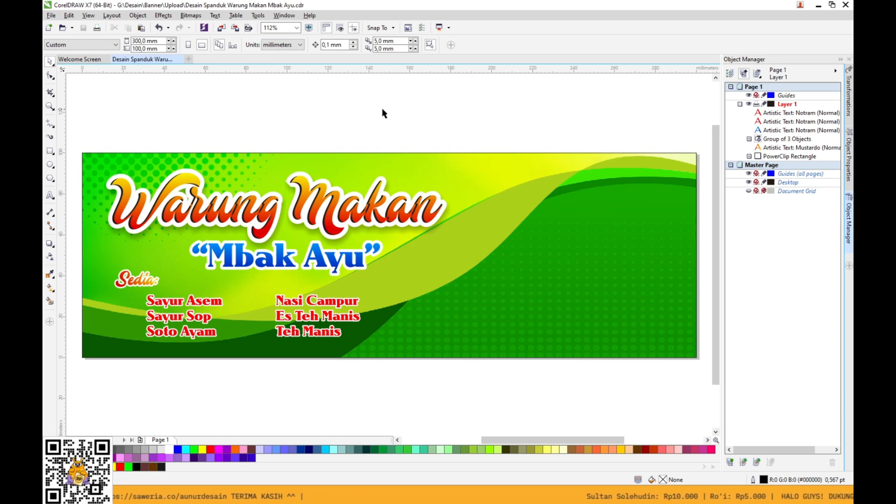
# Draw a circle about 9,4 mm wide above the banner and fill it green (#009933) without an outline.
pyautogui.click(50, 164)
pyautogui.moveTo(182, 112); pyautogui.dragTo(201, 131)
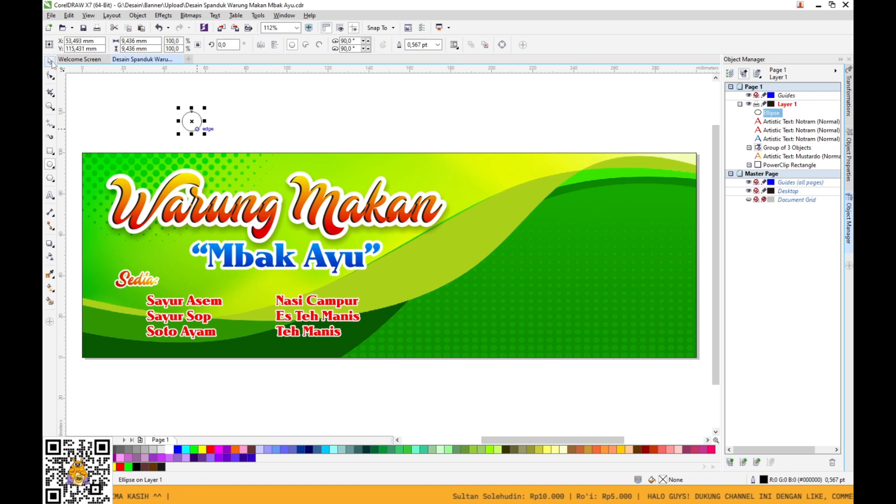
pyautogui.click(381, 449)
# Import the green check-mark image and place it over the title, about 23,6 mm wide.
pyautogui.click(145, 494)
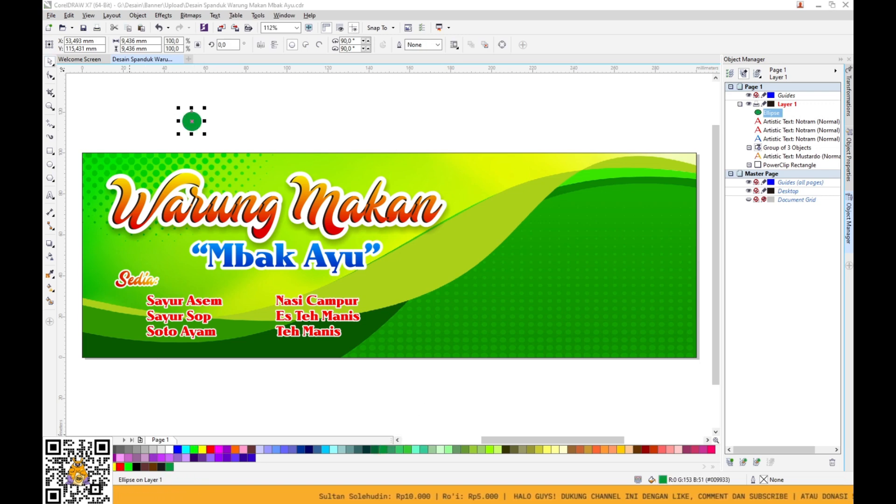
pyautogui.moveTo(232, 122); pyautogui.dragTo(418, 368)
pyautogui.moveTo(338, 399); pyautogui.dragTo(260, 204)
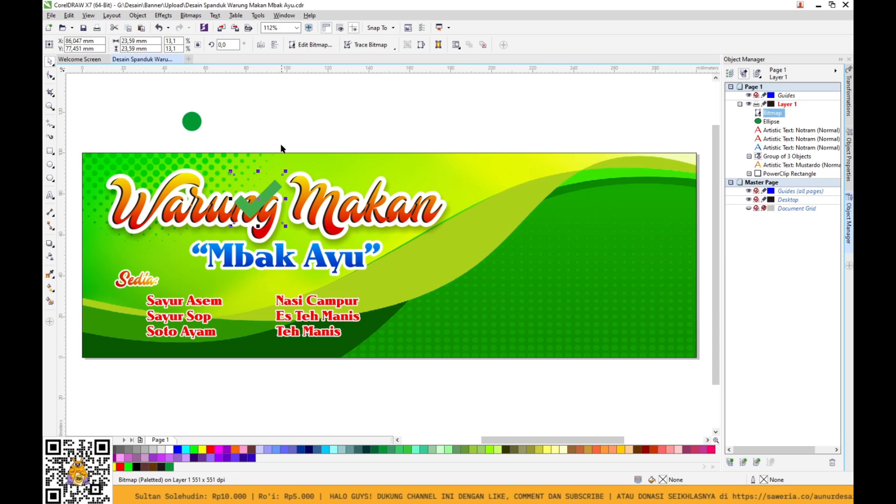
pyautogui.click(173, 16)
pyautogui.moveTo(196, 26)
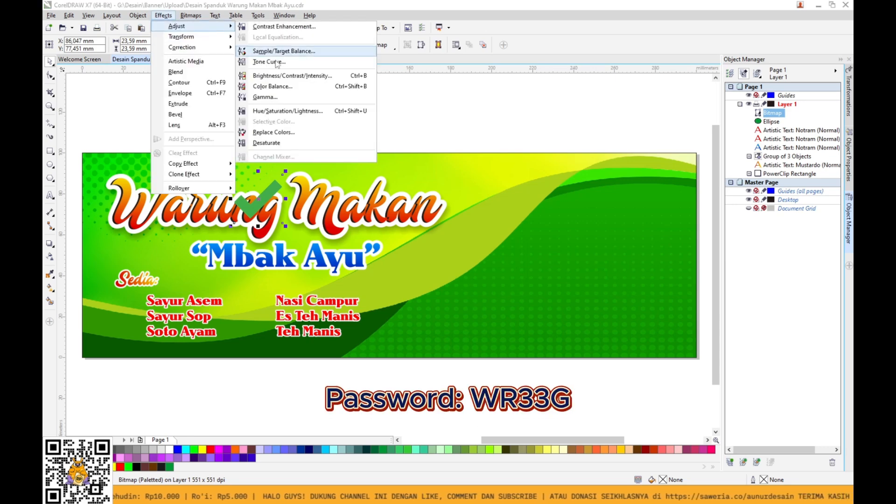
pyautogui.click(296, 111)
pyautogui.click(517, 271)
pyautogui.click(164, 16)
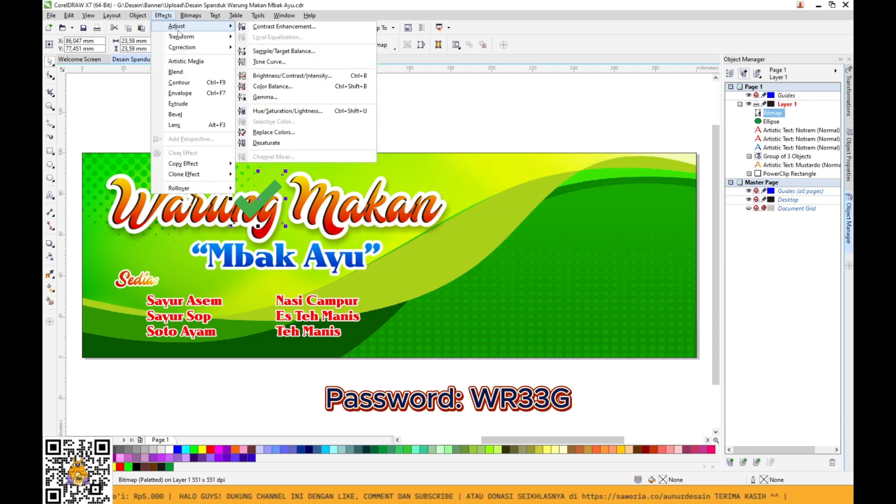
pyautogui.click(206, 26)
pyautogui.click(416, 299)
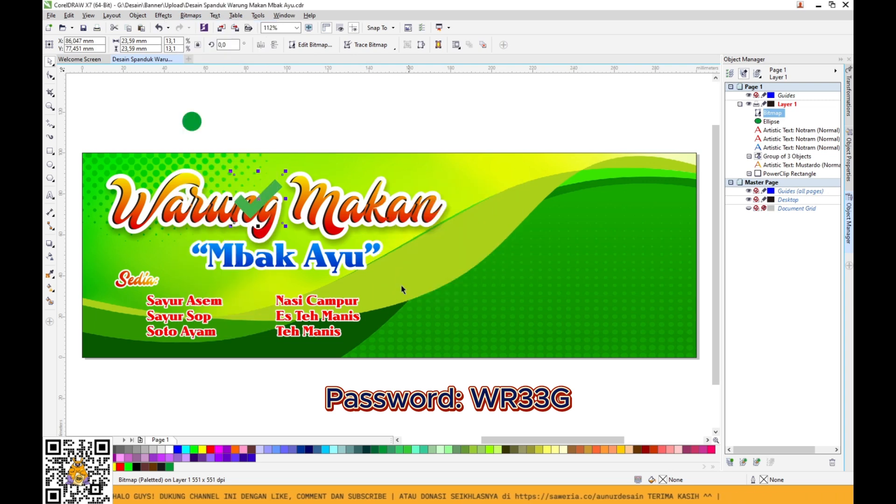
pyautogui.click(161, 17)
pyautogui.click(162, 15)
# Outline-trace the check-mark bitmap as a detailed logo, deleting the original image and removing the background, and fill the traced curve white.
pyautogui.rightClick(276, 189)
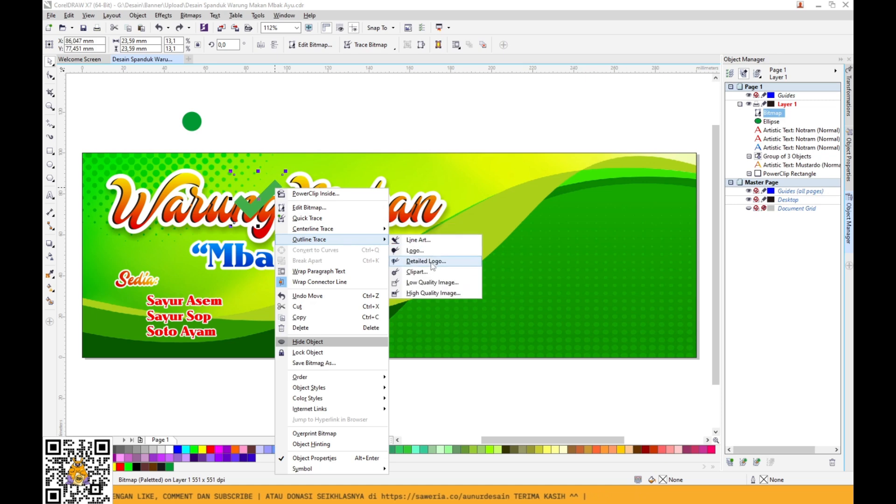
pyautogui.click(430, 261)
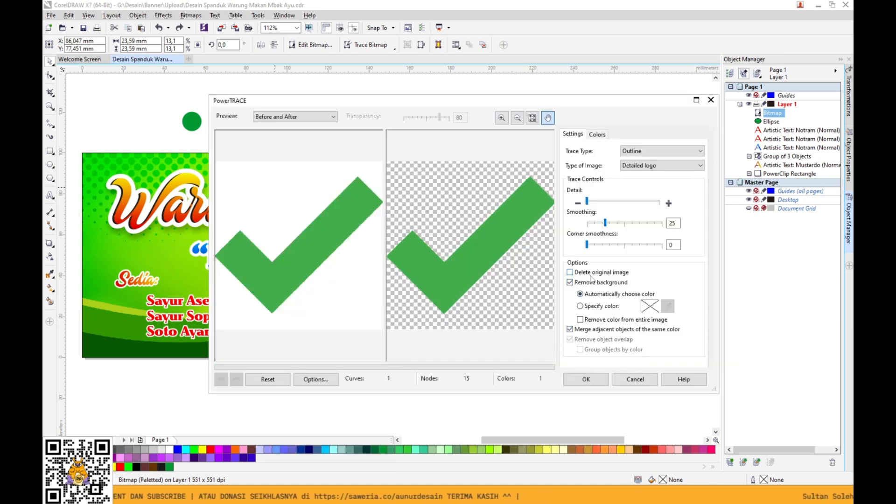
pyautogui.click(586, 379)
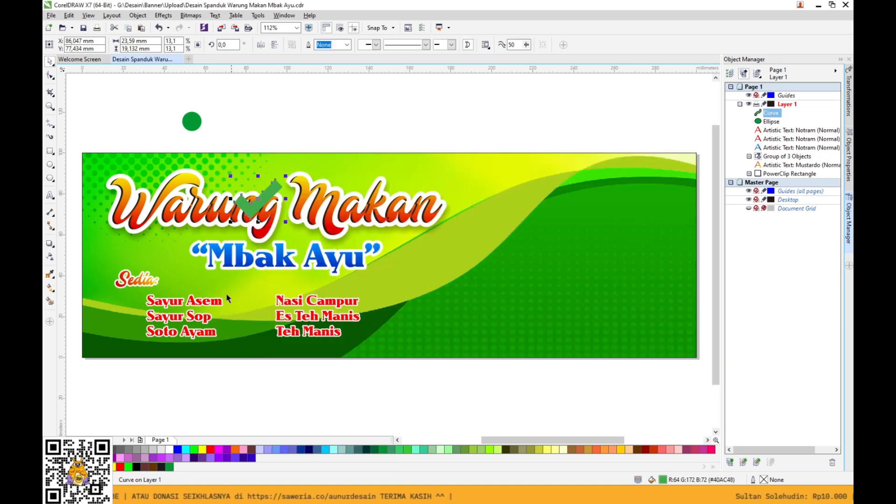
pyautogui.click(178, 450)
pyautogui.click(170, 449)
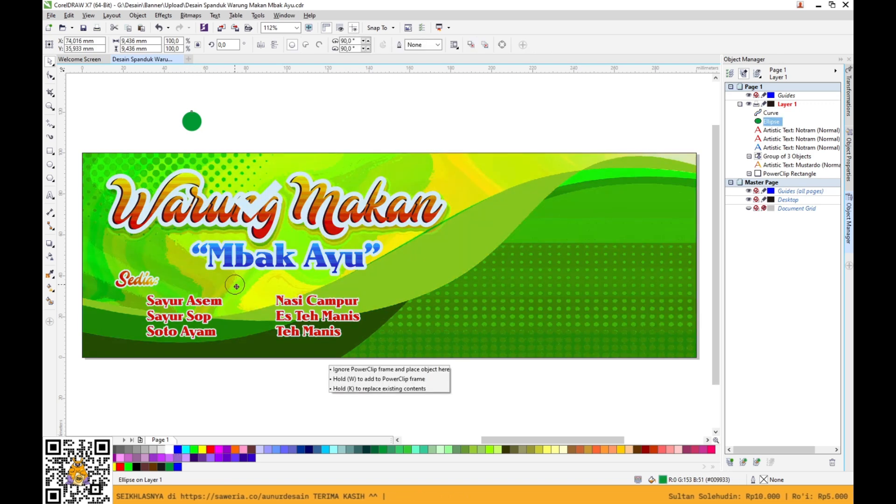
# Move the green circle between the menu columns and set the white check mark over it, reduced to about 8,8 mm wide.
pyautogui.moveTo(204, 129); pyautogui.dragTo(255, 302)
pyautogui.moveTo(258, 211); pyautogui.dragTo(254, 302)
pyautogui.scroll(4, 254, 302)
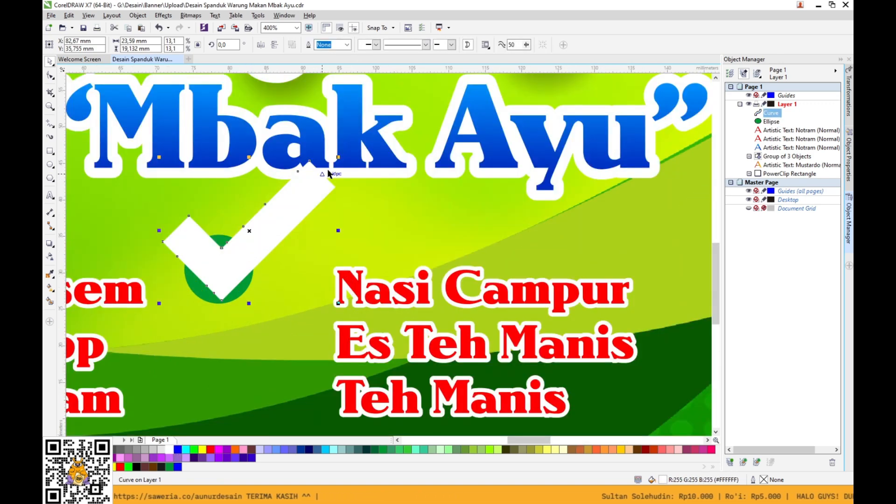
pyautogui.moveTo(300, 213); pyautogui.dragTo(267, 231)
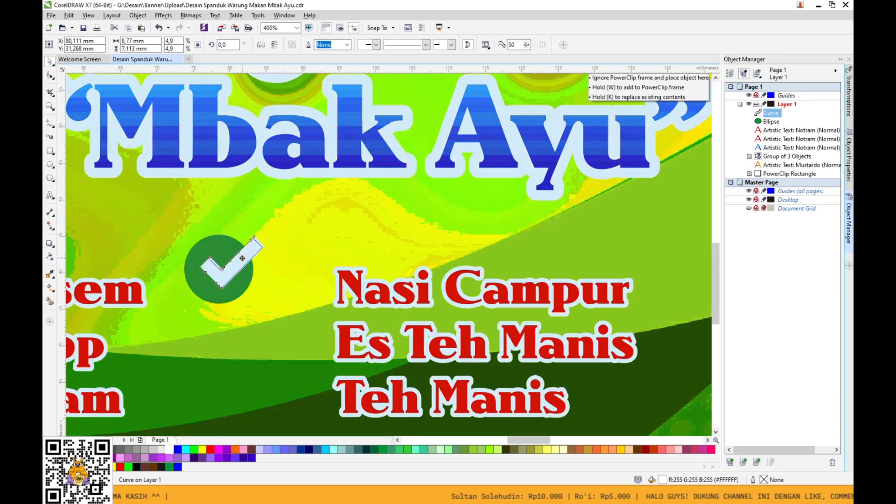
pyautogui.scroll(2, 228, 278)
pyautogui.scroll(1, 227, 278)
pyautogui.moveTo(220, 272); pyautogui.dragTo(235, 254)
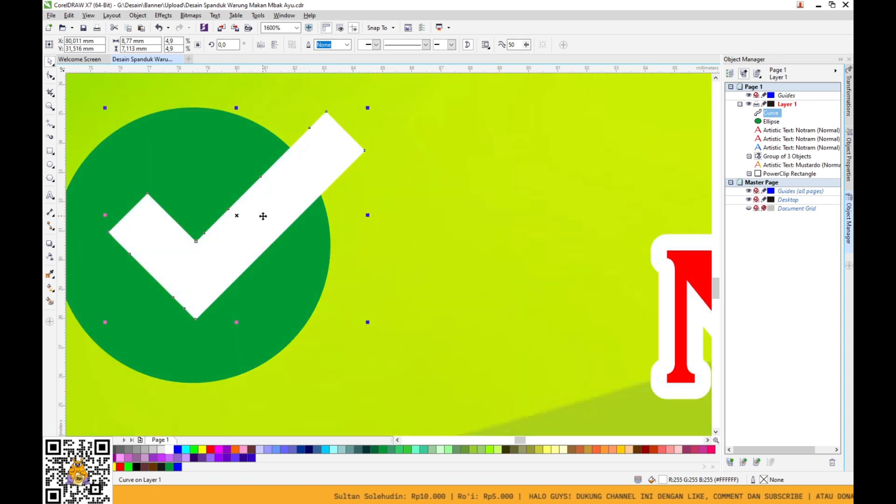
# Try a short downward drop shadow on the white check mark.
pyautogui.scroll(-1, 293, 224)
pyautogui.click(50, 243)
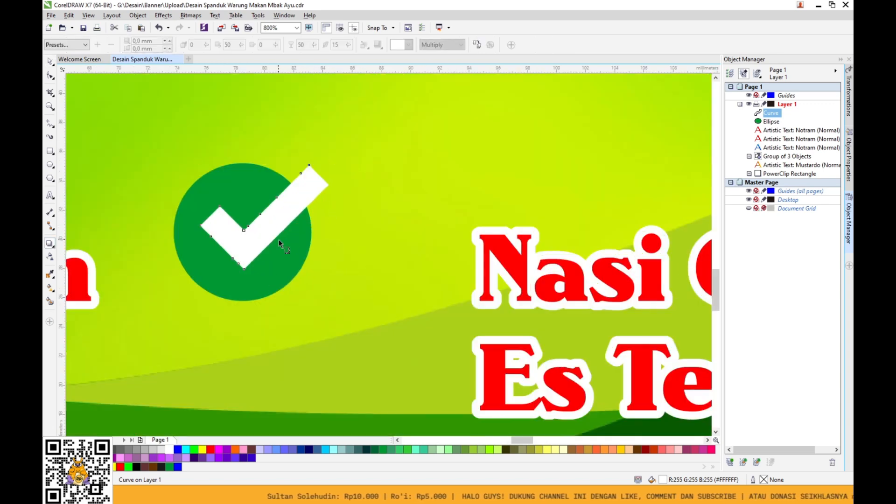
pyautogui.scroll(1, 261, 240)
pyautogui.moveTo(267, 192); pyautogui.dragTo(307, 306)
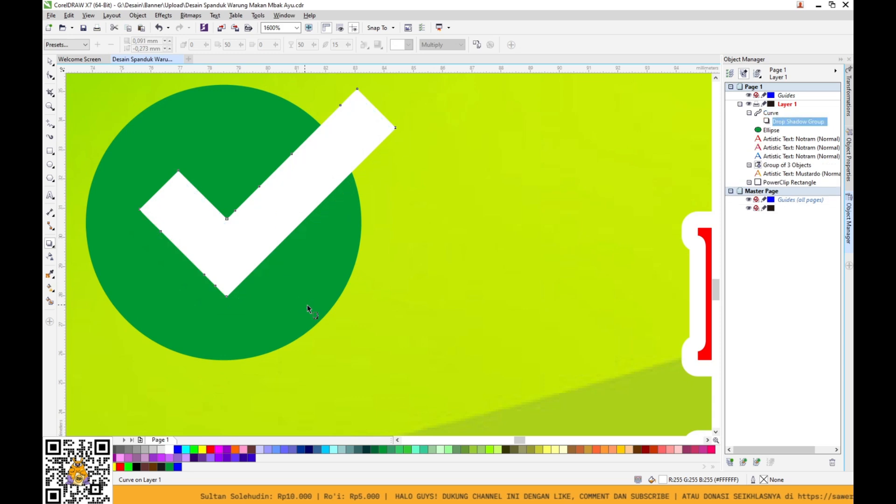
pyautogui.click(50, 61)
pyautogui.scroll(-3, 301, 241)
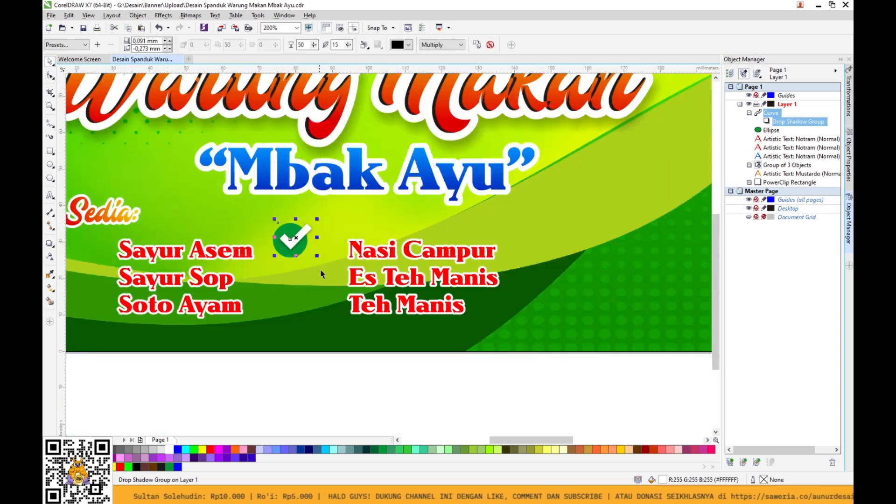
pyautogui.moveTo(350, 380); pyautogui.dragTo(246, 203)
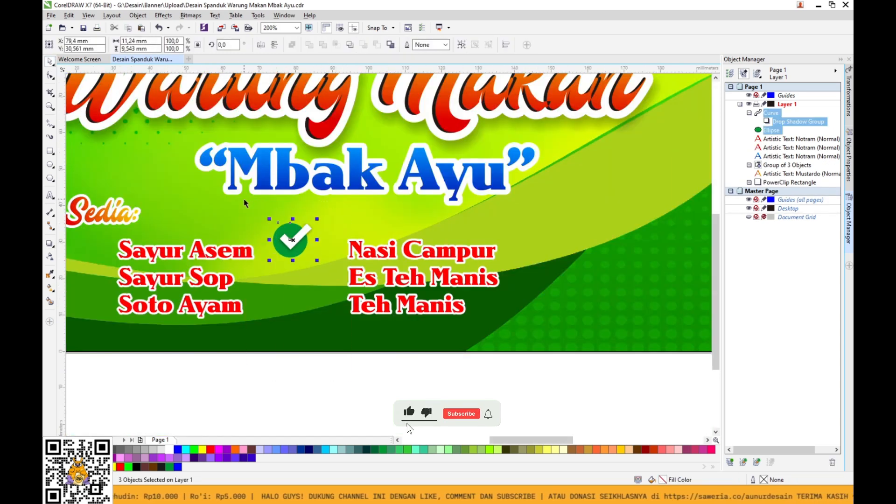
pyautogui.hotkey('ctrl', 'z')
# Group the circle with the check mark, move the group beside "Sayur Asem" and shrink it to about 7,1 mm wide.
pyautogui.click(343, 380)
pyautogui.moveTo(371, 391); pyautogui.dragTo(249, 207)
pyautogui.hotkey('ctrl', 'g')
pyautogui.scroll(2, 309, 240)
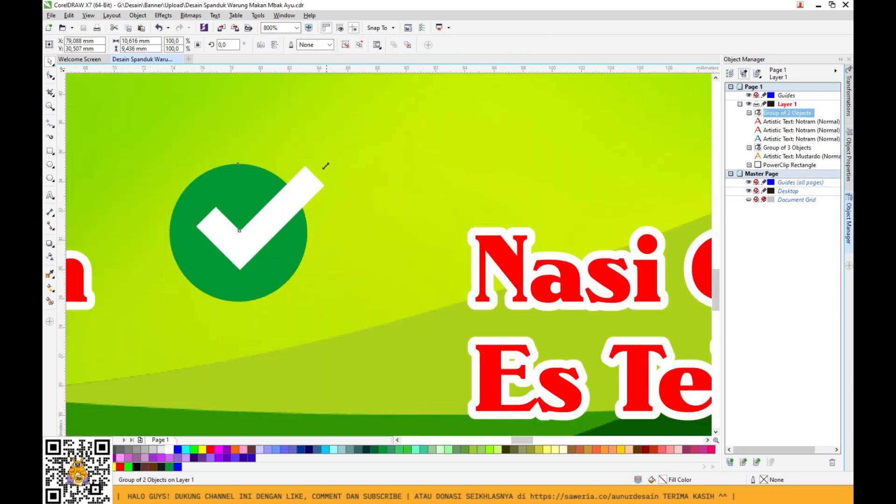
pyautogui.scroll(-2, 321, 188)
pyautogui.moveTo(311, 221); pyautogui.dragTo(113, 225)
pyautogui.scroll(1, 97, 225)
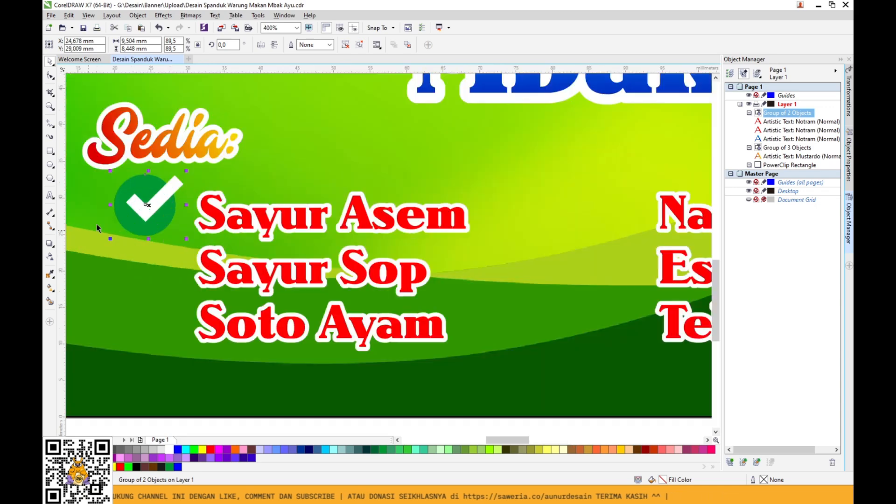
pyautogui.moveTo(187, 171); pyautogui.dragTo(168, 186)
# Ungroup the check-mark badge and fill its circle white.
pyautogui.click(345, 44)
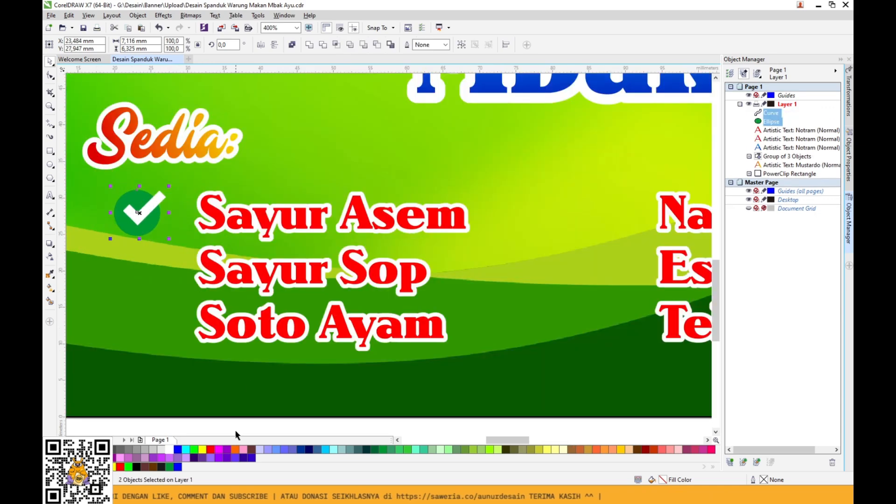
pyautogui.click(144, 233)
pyautogui.click(168, 449)
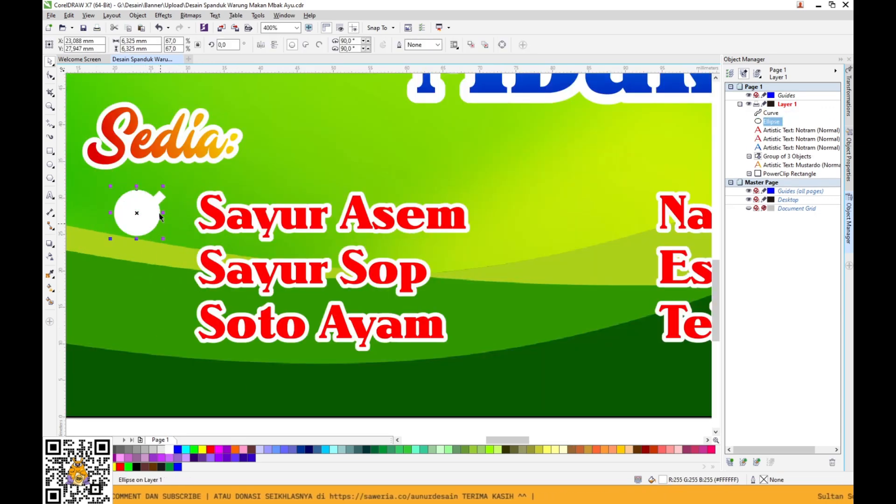
# Fill the check mark red and group it with its white circle.
pyautogui.click(140, 208)
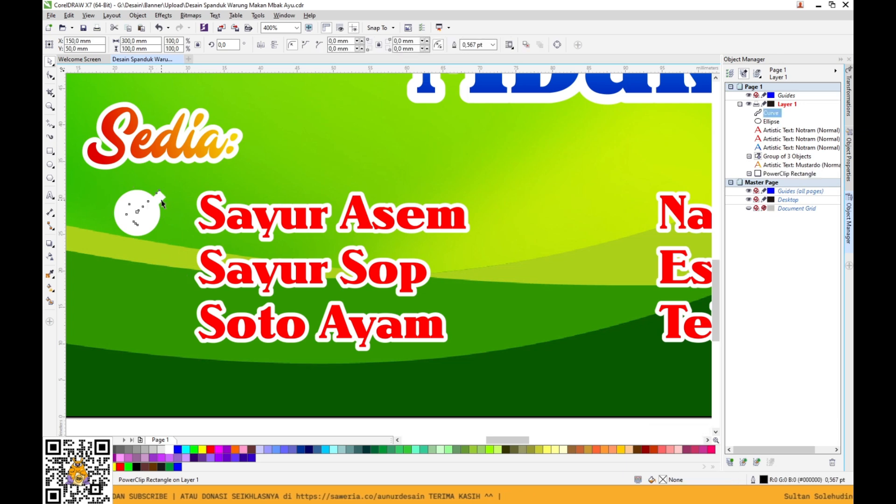
pyautogui.click(376, 450)
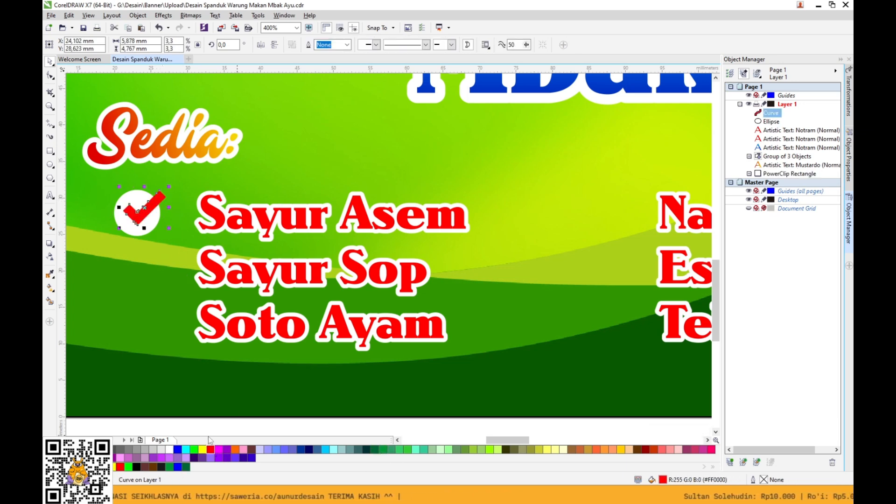
pyautogui.moveTo(199, 424); pyautogui.dragTo(96, 164)
pyautogui.hotkey('ctrl', 'g')
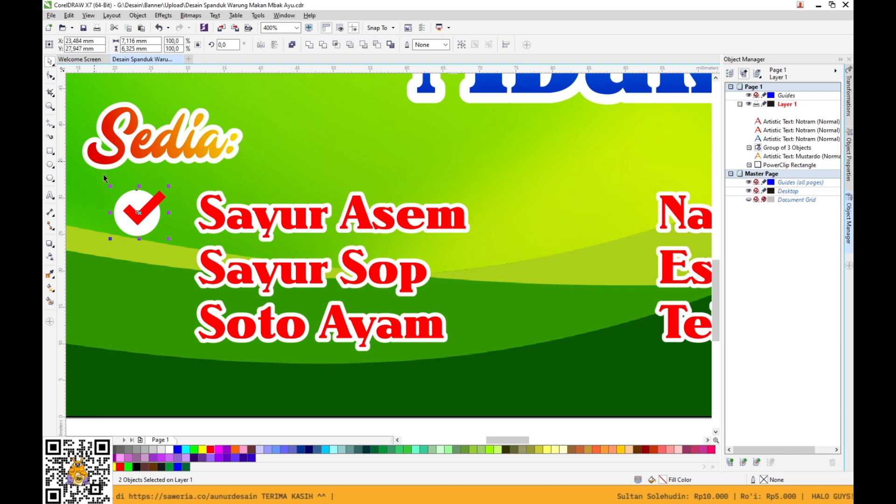
# Shrink the badge to about 5,1 mm wide beside "Sayur Asem" and copy it beside "Sayur Sop" and "Soto Ayam".
pyautogui.moveTo(132, 213); pyautogui.dragTo(143, 215)
pyautogui.moveTo(180, 240); pyautogui.dragTo(157, 319)
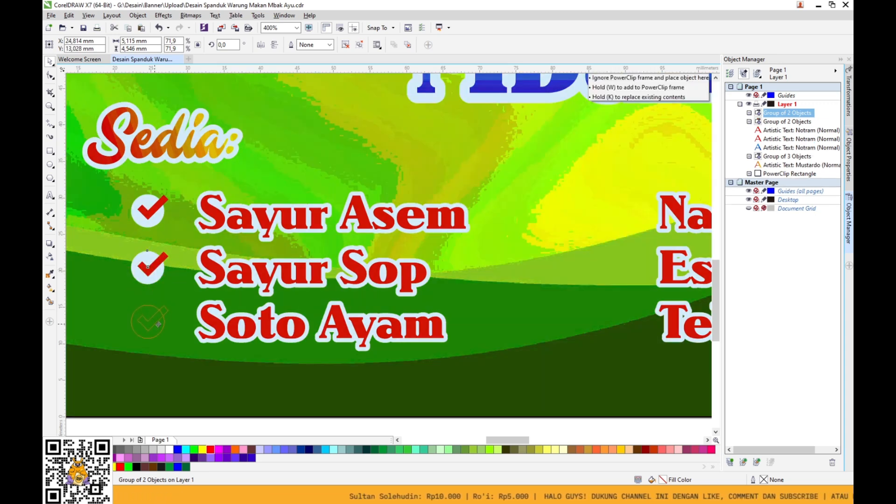
pyautogui.moveTo(158, 323); pyautogui.dragTo(158, 324)
# Group the three check-mark badges and align the group's vertical centre with the first menu column's text.
pyautogui.press('F4')
pyautogui.moveTo(128, 251); pyautogui.dragTo(121, 241)
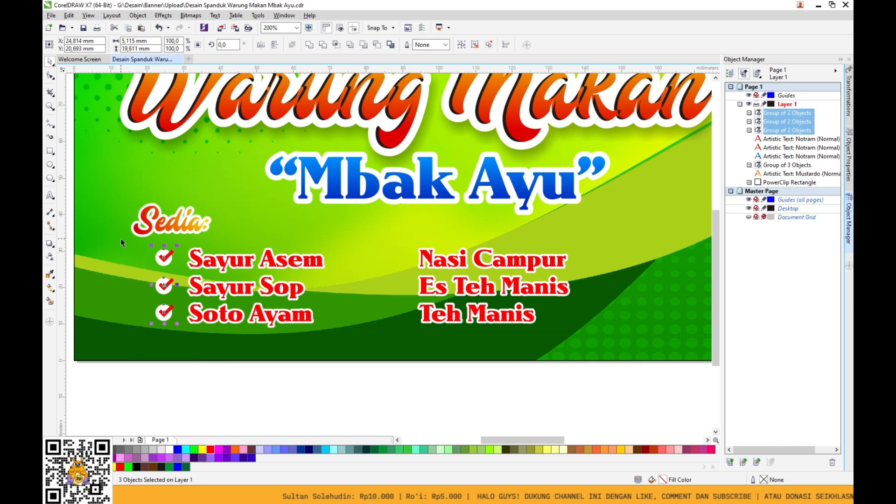
pyautogui.hotkey('ctrl', 'g')
pyautogui.keyDown('shift'); pyautogui.click(197, 256); pyautogui.keyUp('shift')
pyautogui.press('e')
pyautogui.click(210, 376)
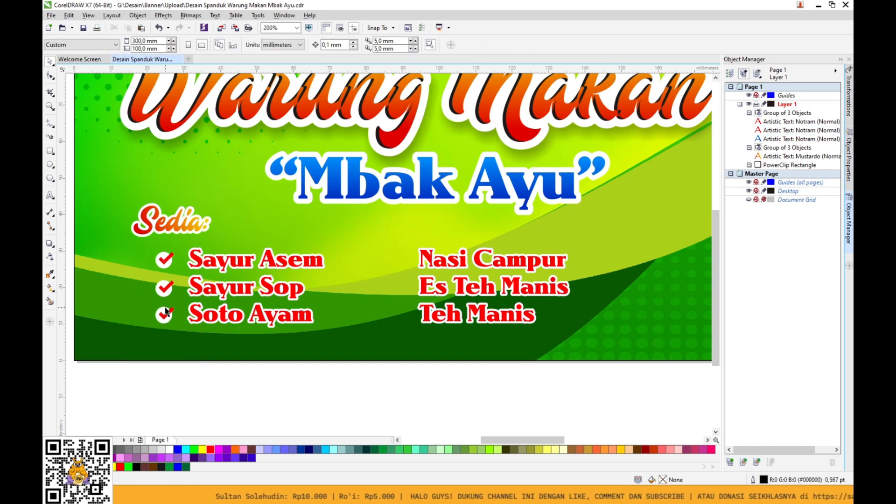
# Copy the badge group beside the second menu column and move the original group slightly closer to its text.
pyautogui.moveTo(164, 287); pyautogui.dragTo(397, 287)
pyautogui.rightClick(396, 286)
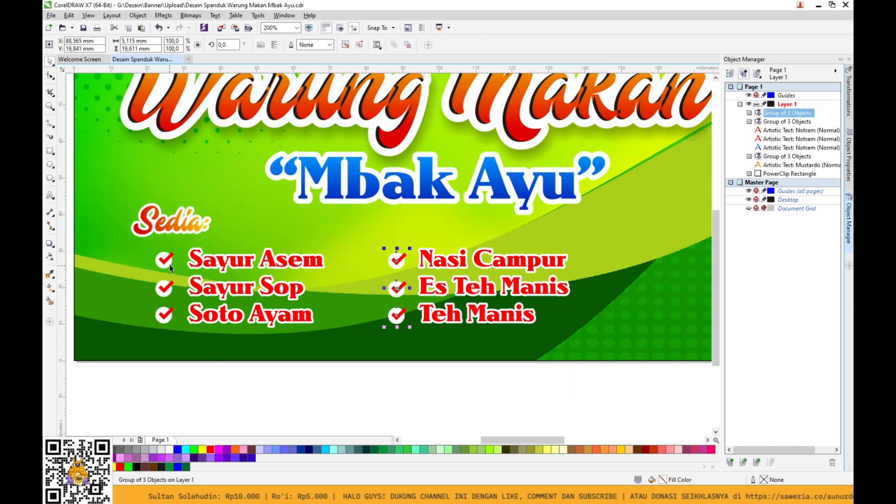
pyautogui.click(169, 262)
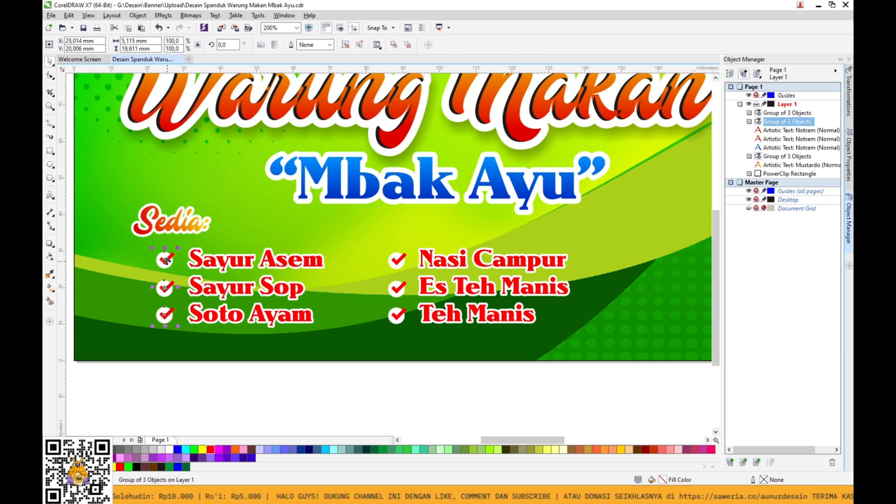
pyautogui.moveTo(167, 260); pyautogui.dragTo(175, 260)
pyautogui.click(401, 289)
pyautogui.click(448, 369)
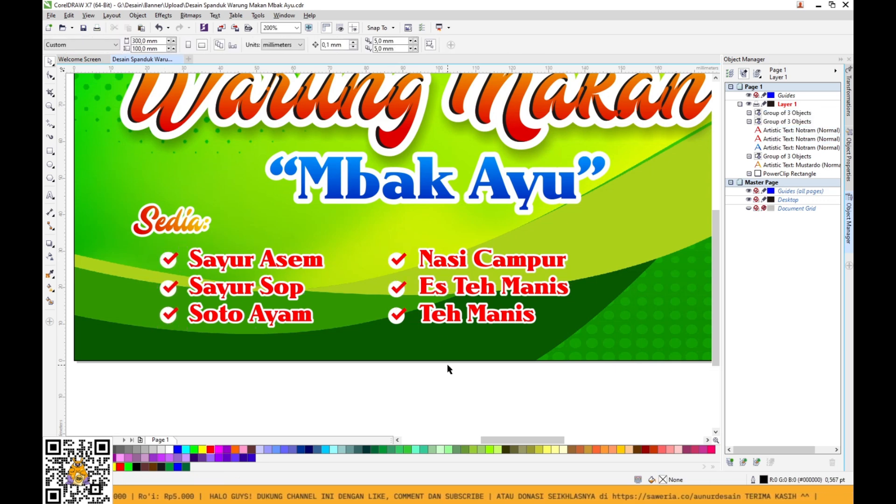
# Enlarge the blue "Mbak Ayu" title slightly and keep it below "Warung Makan".
pyautogui.moveTo(459, 343); pyautogui.dragTo(121, 230)
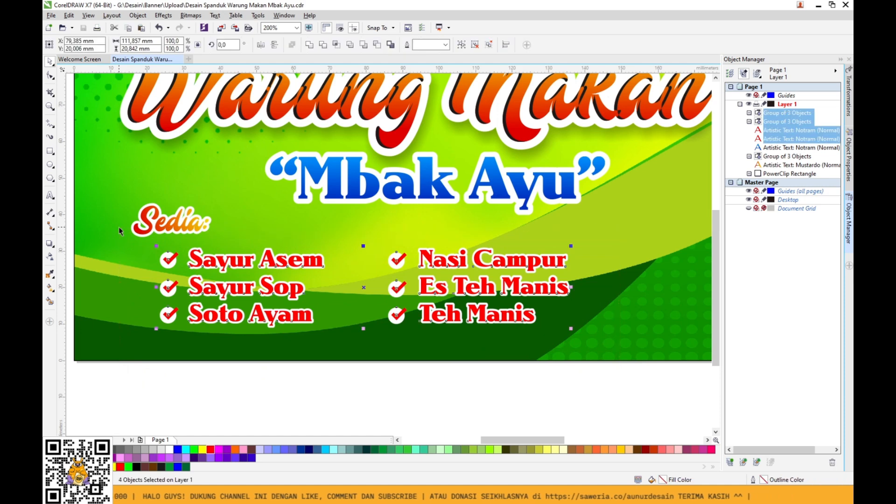
pyautogui.click(556, 383)
pyautogui.hotkey('shift', 'F4')
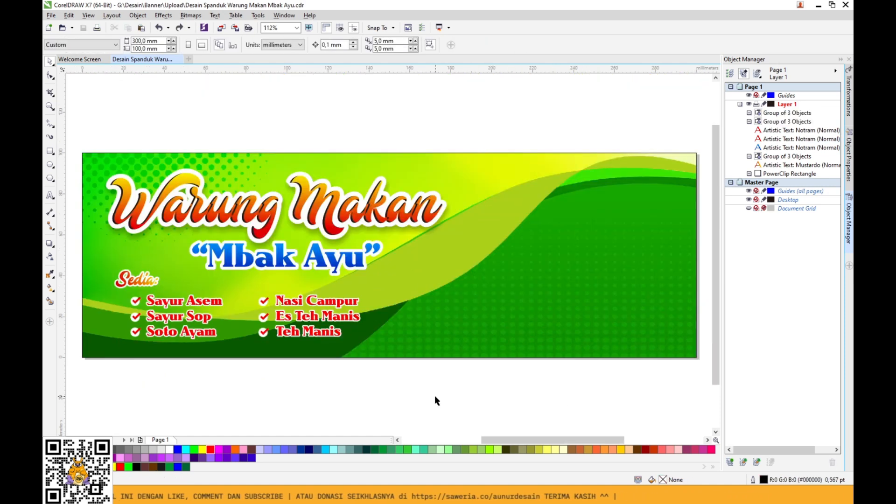
pyautogui.click(339, 264)
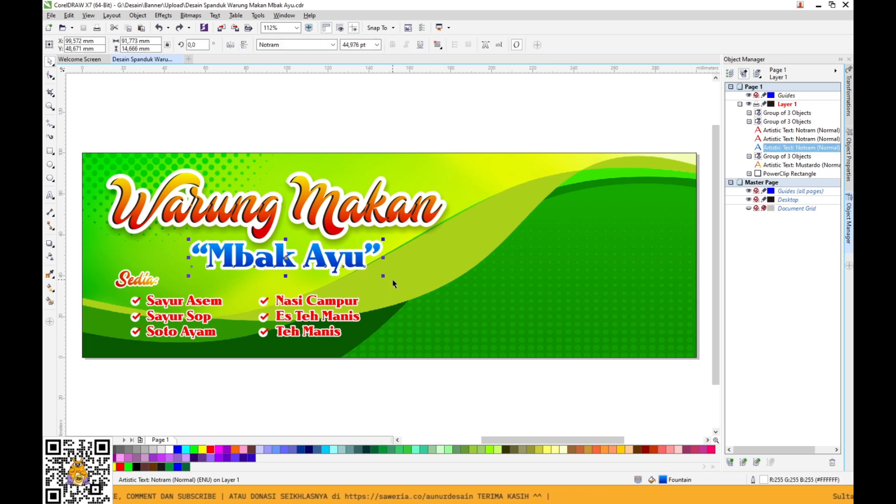
pyautogui.moveTo(385, 278); pyautogui.dragTo(360, 275)
pyautogui.click(379, 125)
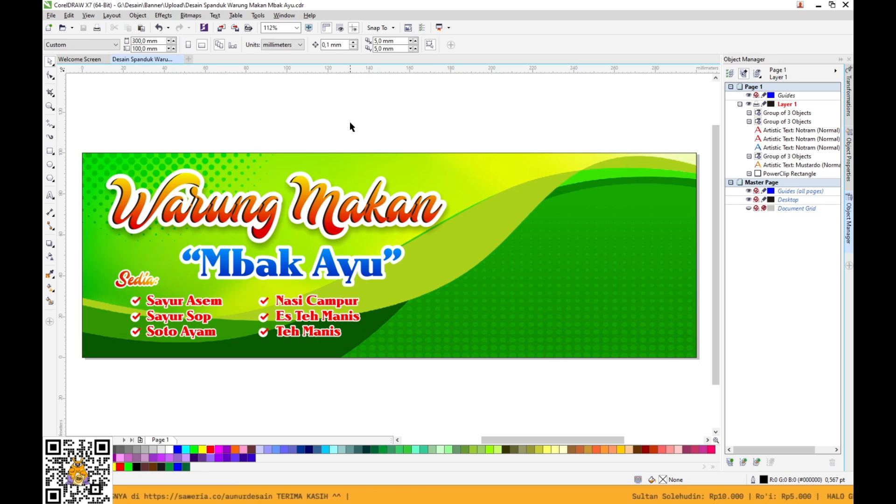
# Draw a square about 85 mm wide on the banner's right half, round its corners to about 6,1 mm and rotate it to 315°.
pyautogui.press('F6')
pyautogui.moveTo(438, 186); pyautogui.dragTo(612, 361)
pyautogui.moveTo(438, 186); pyautogui.dragTo(446, 197)
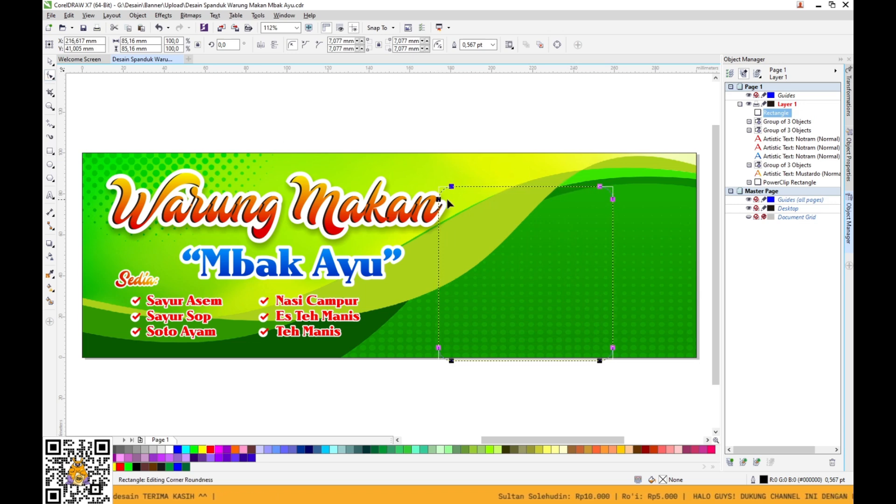
pyautogui.click(50, 61)
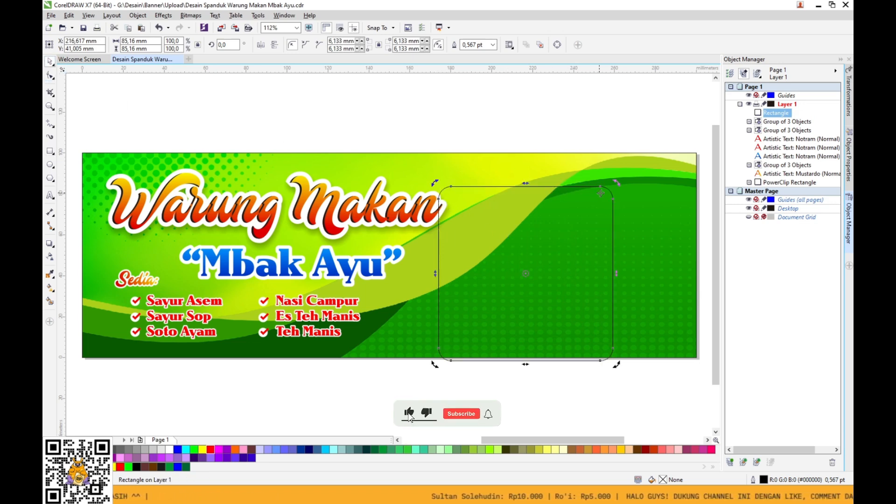
pyautogui.moveTo(616, 186); pyautogui.dragTo(617, 274)
pyautogui.click(492, 92)
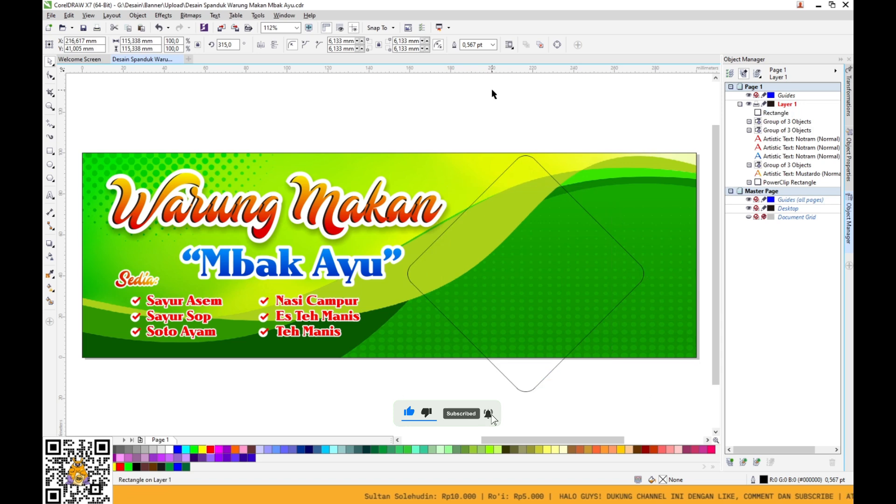
# Enlarge the rounded diamond to about 220,6 mm wide and move it over the banner's right end.
pyautogui.click(500, 153)
pyautogui.click(516, 159)
pyautogui.scroll(-1, 670, 301)
pyautogui.click(429, 229)
pyautogui.click(366, 232)
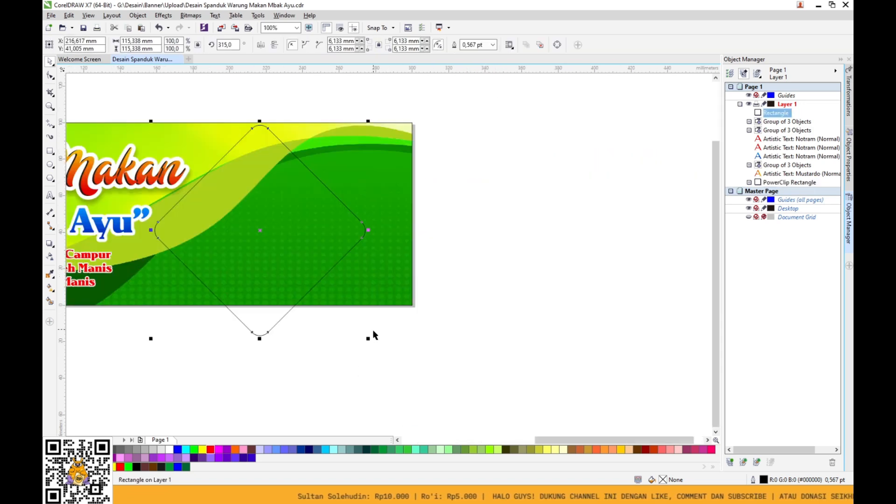
pyautogui.moveTo(369, 339); pyautogui.dragTo(413, 384)
pyautogui.moveTo(343, 282); pyautogui.dragTo(365, 253)
pyautogui.moveTo(434, 356); pyautogui.dragTo(516, 385)
pyautogui.scroll(-1, 407, 296)
pyautogui.moveTo(429, 239); pyautogui.dragTo(443, 225)
pyautogui.scroll(1, 297, 376)
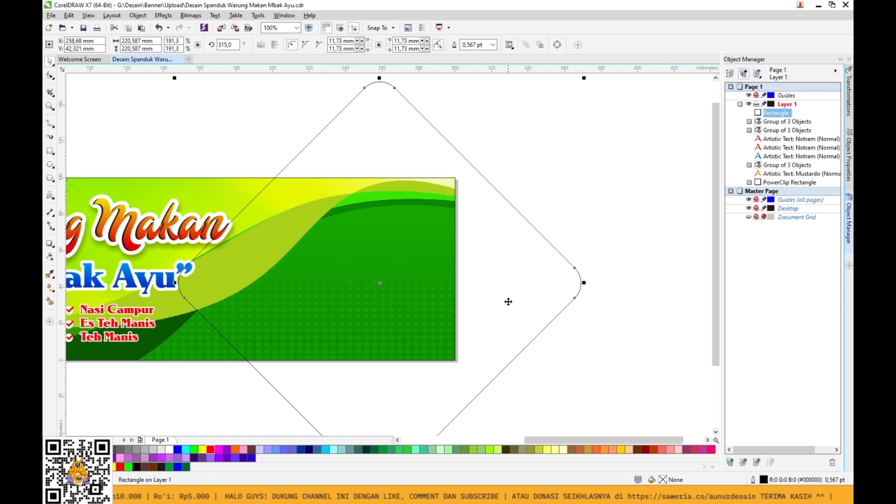
pyautogui.moveTo(508, 302); pyautogui.dragTo(510, 281)
pyautogui.scroll(-1, 515, 283)
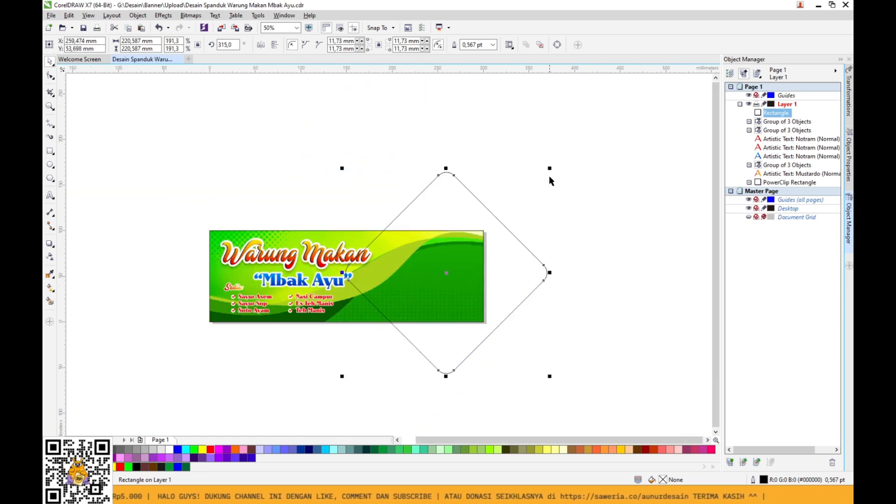
# Make a smaller copy of the diamond, about 188,4 mm wide, inside the first one.
pyautogui.moveTo(551, 169); pyautogui.dragTo(551, 189)
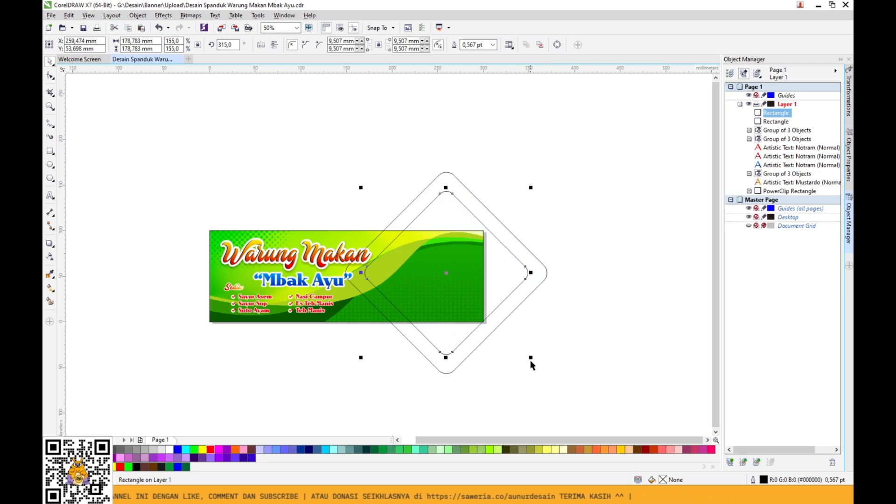
pyautogui.moveTo(532, 359); pyautogui.dragTo(540, 368)
pyautogui.scroll(1, 434, 310)
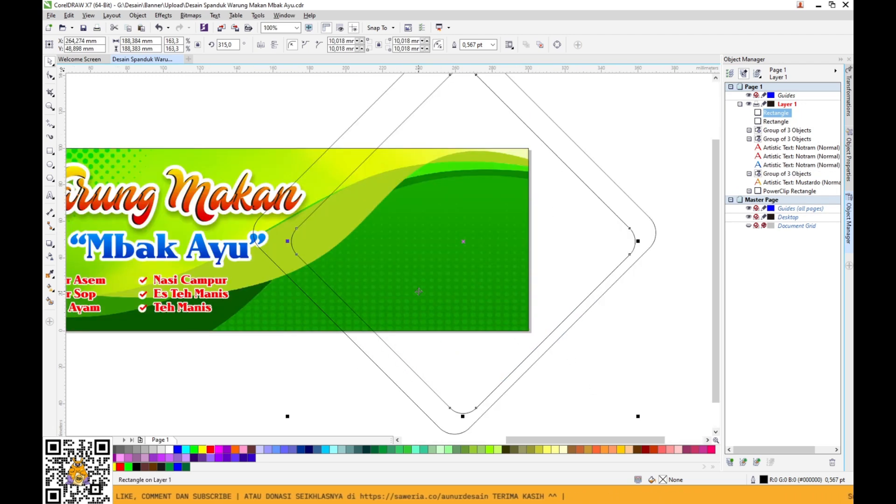
# Make a third diamond copy about 91 mm wide, place it inside the banner's height on the right half, and save the file.
pyautogui.moveTo(639, 414); pyautogui.dragTo(602, 399)
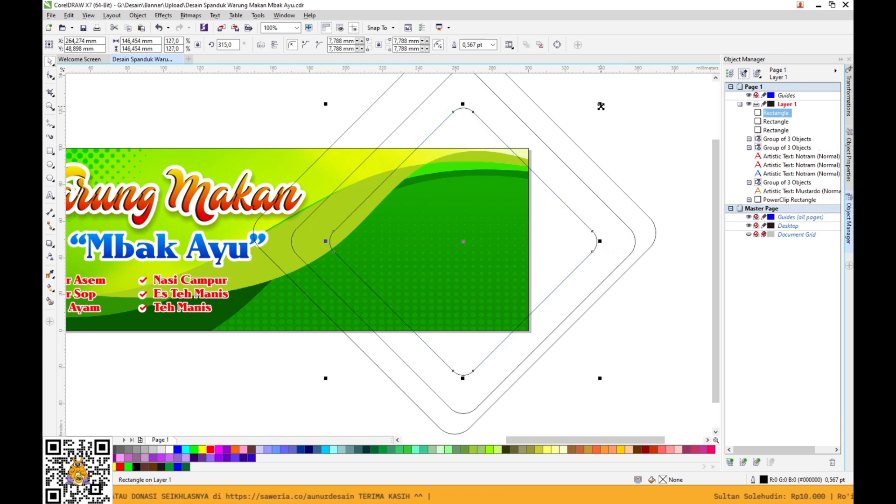
pyautogui.moveTo(600, 107); pyautogui.dragTo(589, 150)
pyautogui.moveTo(503, 211); pyautogui.dragTo(474, 214)
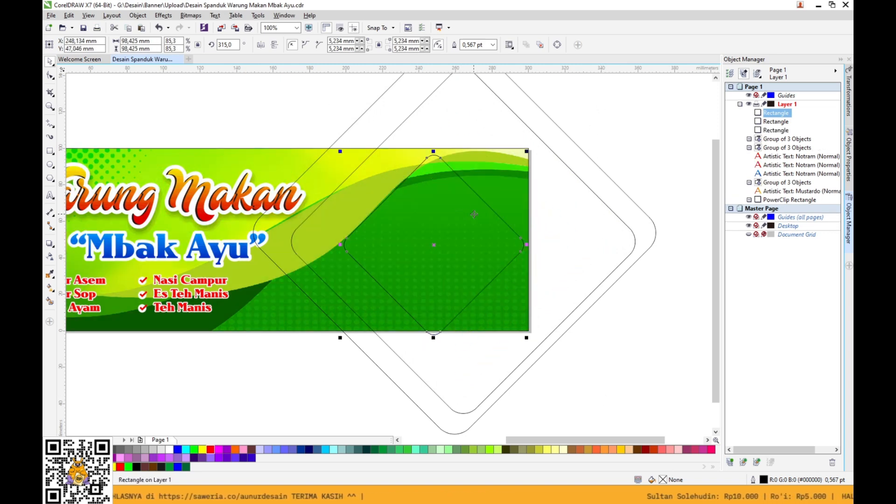
pyautogui.moveTo(483, 247); pyautogui.dragTo(478, 248)
pyautogui.moveTo(522, 150); pyautogui.dragTo(515, 158)
pyautogui.moveTo(483, 233); pyautogui.dragTo(476, 231)
pyautogui.click(635, 119)
pyautogui.hotkey('ctrl', 's')
# Fill the outermost diamond with a linear gradient from white at its top to yellow #FFD900 at its bottom, and remove its outline.
pyautogui.click(586, 154)
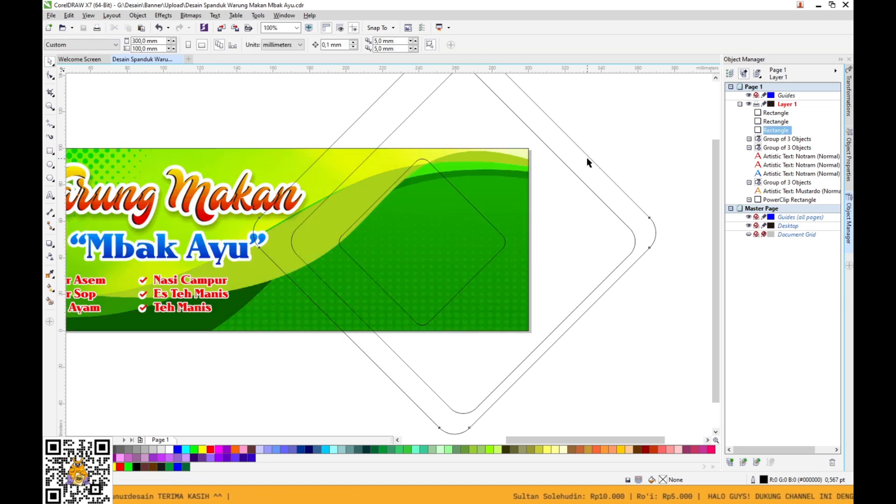
pyautogui.click(49, 289)
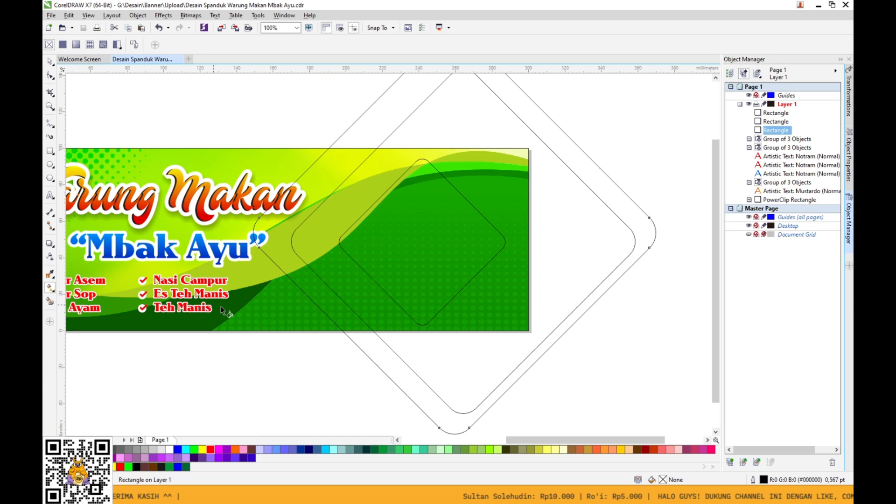
pyautogui.moveTo(451, 426); pyautogui.dragTo(385, 96)
pyautogui.click(452, 426)
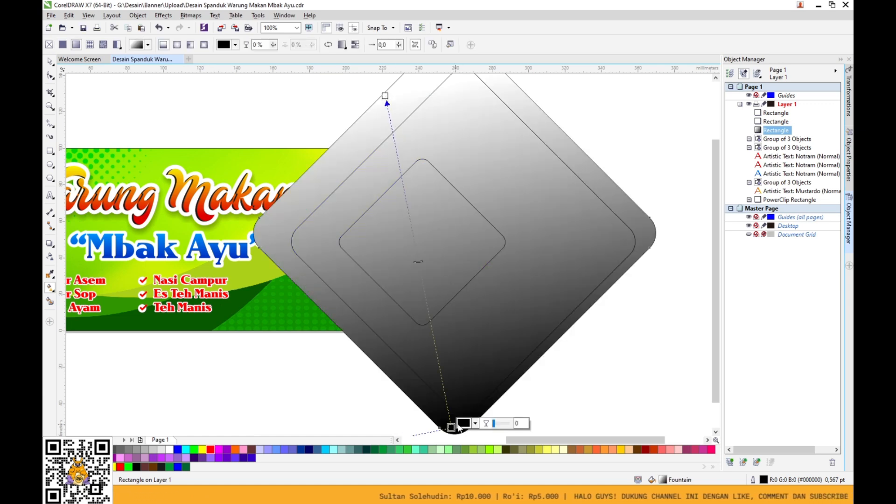
pyautogui.click(464, 423)
pyautogui.moveTo(510, 371); pyautogui.dragTo(544, 296)
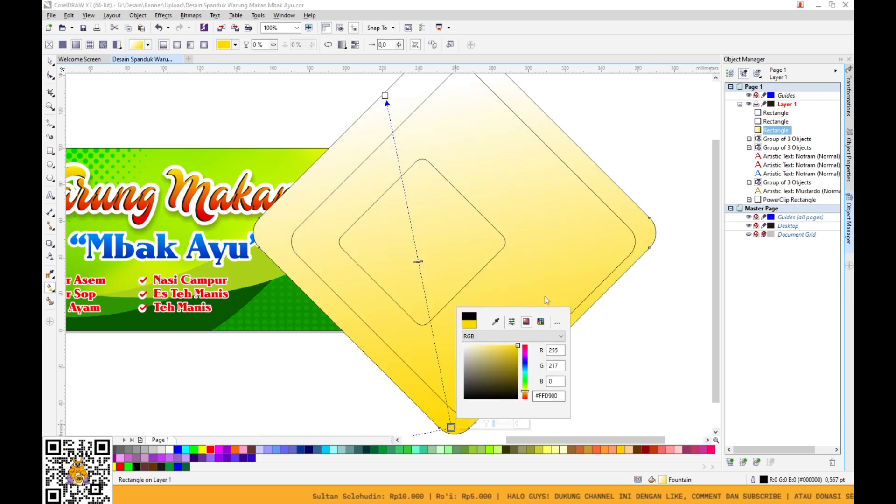
pyautogui.click(48, 61)
pyautogui.rightClick(79, 450)
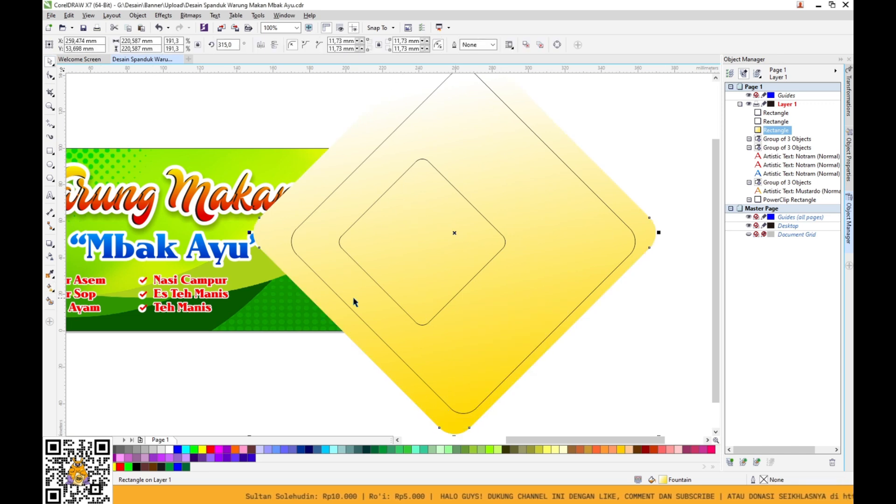
# Import the "Soto ayam" photo from the Bahan Warung Makan folder, placing it below the banner.
pyautogui.click(353, 298)
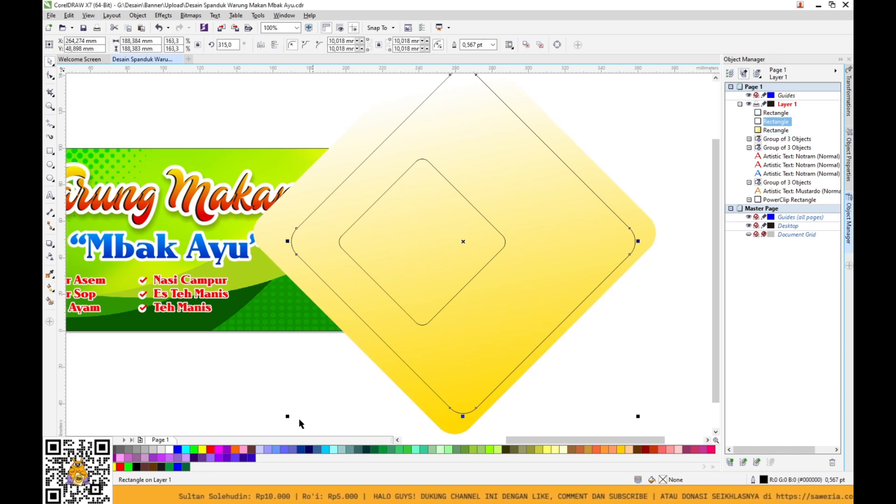
pyautogui.click(364, 266)
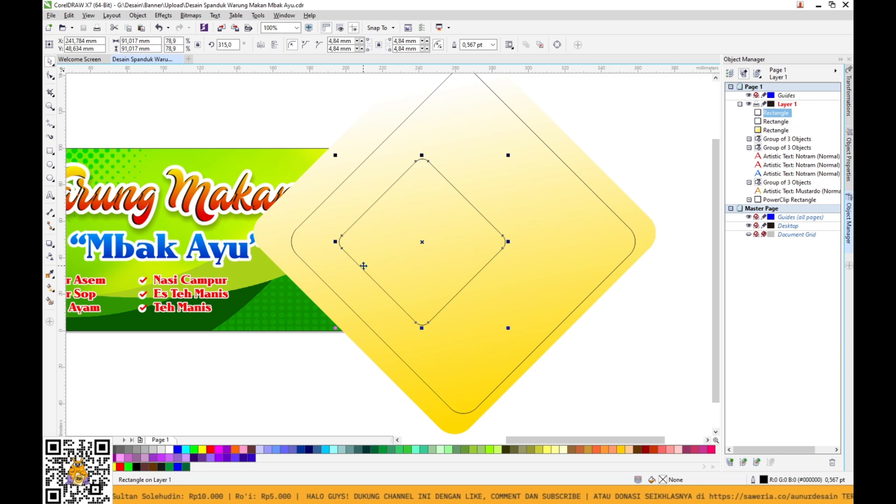
pyautogui.press('Tab')
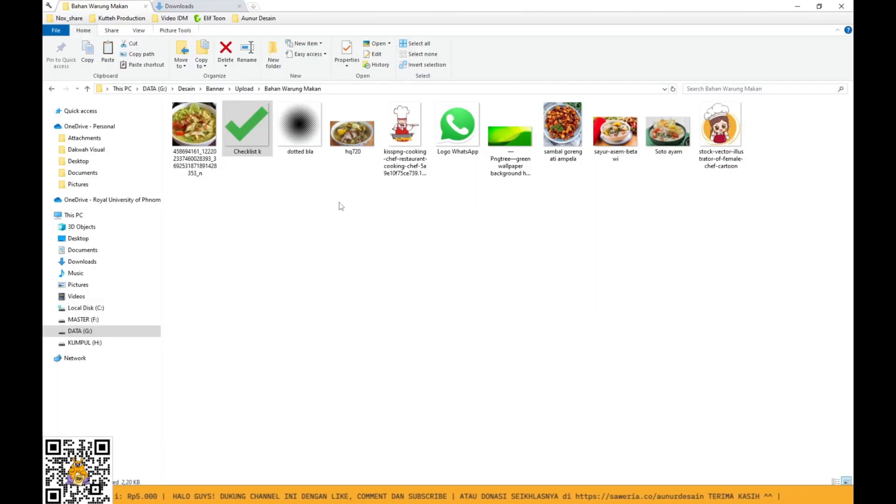
pyautogui.moveTo(670, 133); pyautogui.dragTo(376, 446)
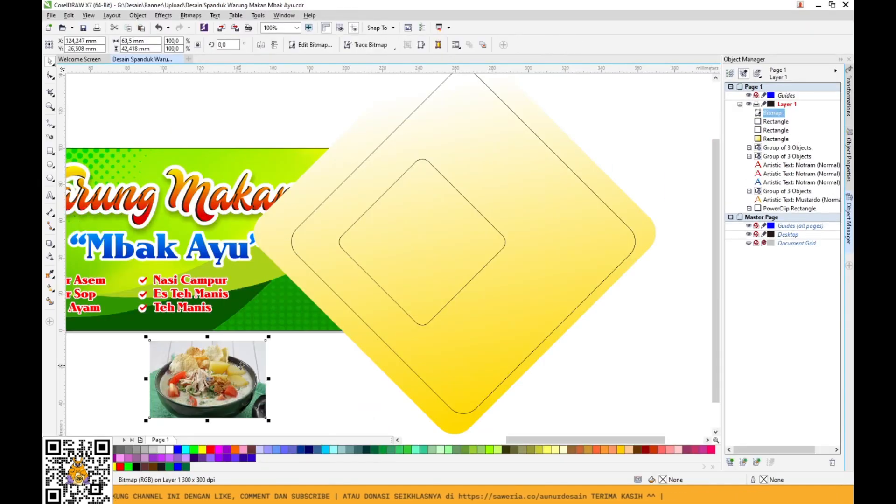
# PowerClip the soto ayam photo inside the middle-sized diamond and open the PowerClip contents for editing.
pyautogui.rightClick(240, 366)
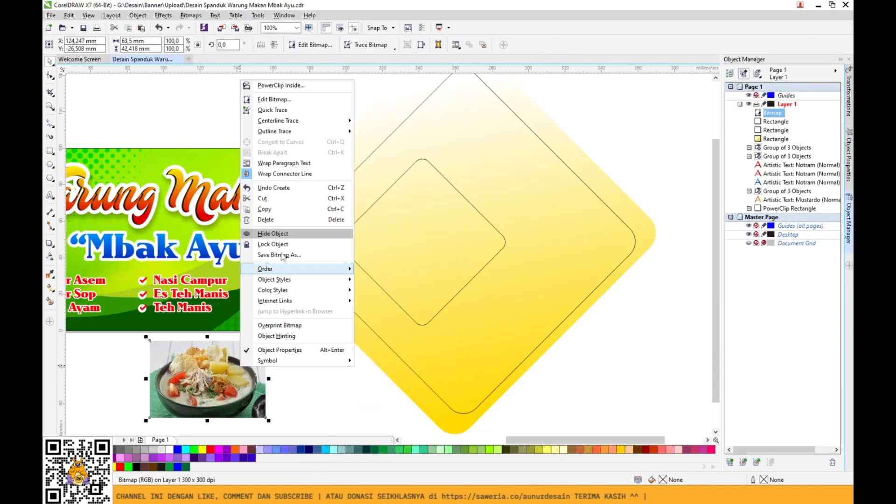
pyautogui.click(280, 86)
pyautogui.click(349, 180)
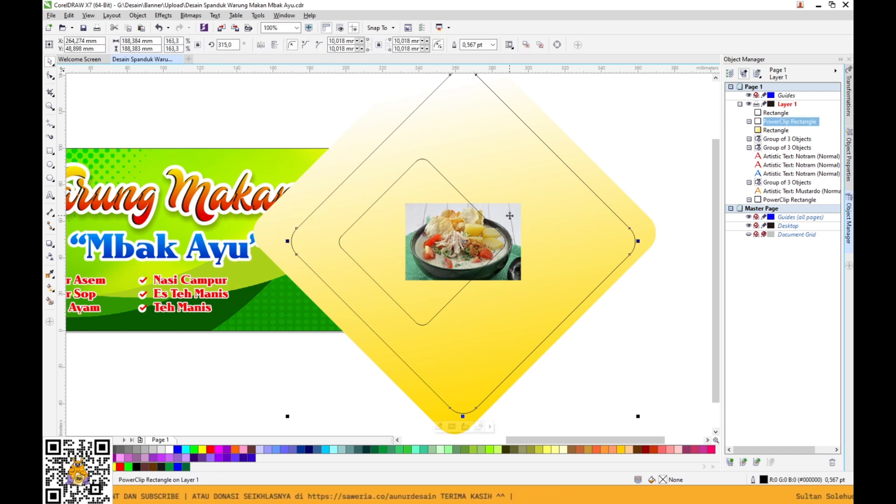
pyautogui.rightClick(449, 332)
pyautogui.click(498, 66)
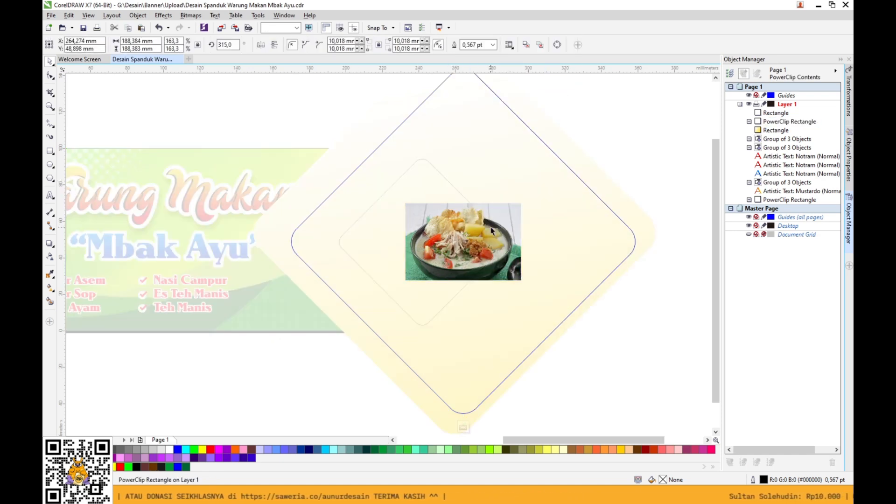
# Enlarge the soto ayam photo to about 164 mm wide over the diamond frame and finish editing the PowerClip contents.
pyautogui.moveTo(525, 201); pyautogui.dragTo(612, 141)
pyautogui.moveTo(536, 231); pyautogui.dragTo(539, 230)
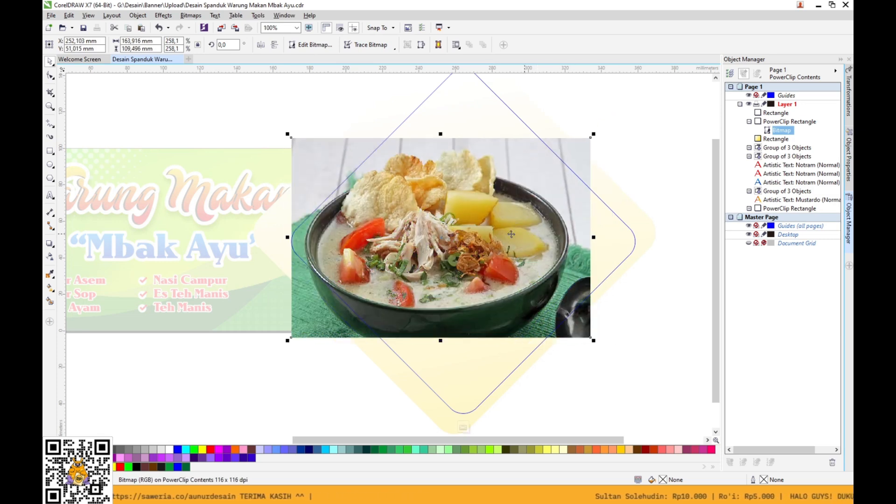
pyautogui.click(463, 428)
# Fill the smallest diamond with yellow #FFFF00 and remove the outline of the photo diamond.
pyautogui.click(391, 248)
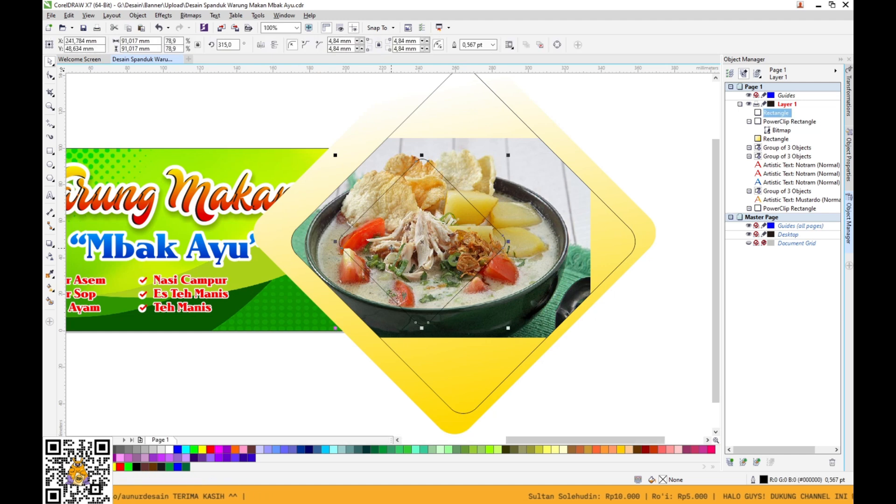
pyautogui.click(202, 449)
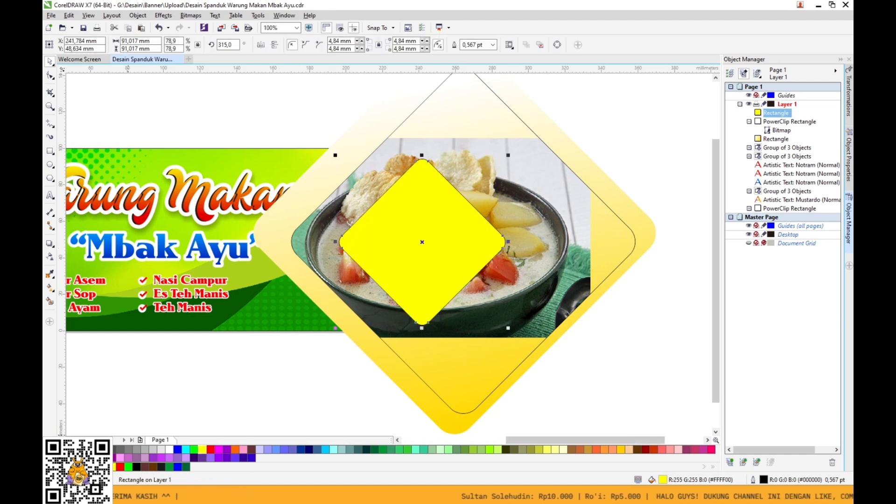
pyautogui.click(372, 171)
pyautogui.rightClick(79, 449)
pyautogui.scroll(-1, 579, 197)
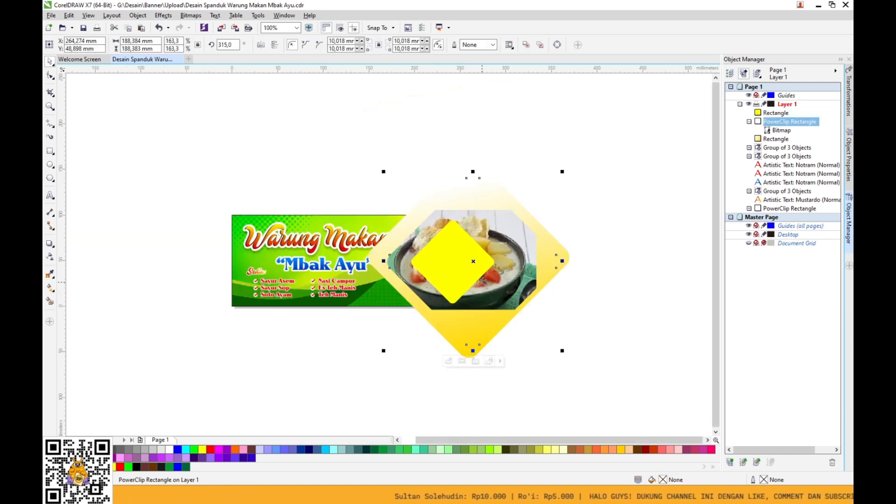
# PowerClip all three diamonds together inside the banner's background rectangle.
pyautogui.moveTo(614, 132); pyautogui.dragTo(358, 376)
pyautogui.scroll(1, 459, 336)
pyautogui.rightClick(458, 336)
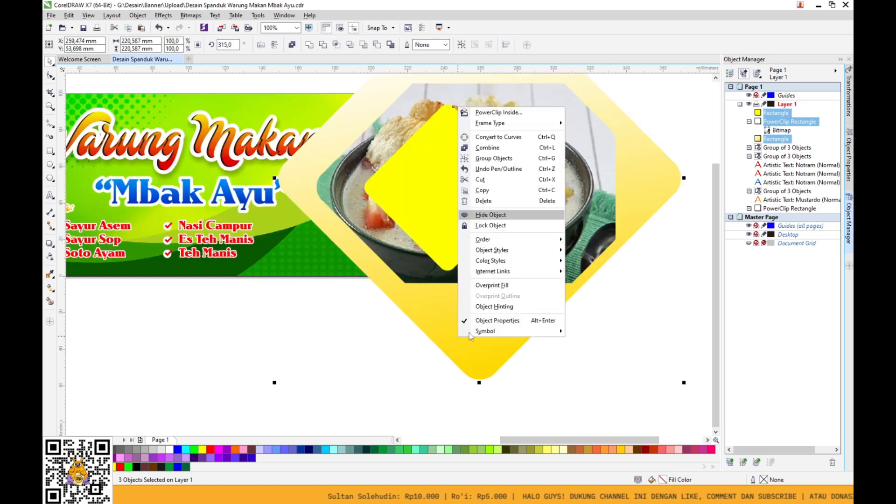
pyautogui.click(510, 114)
pyautogui.click(196, 273)
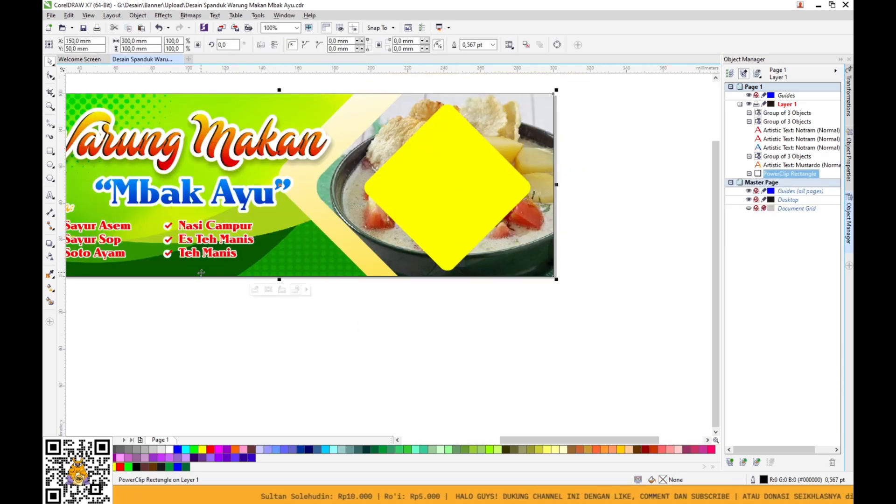
pyautogui.click(583, 238)
# Within the banner's PowerClip contents, enlarge the soto ayam photo to about 182 mm wide and shift the small yellow diamond about 4.5 mm left.
pyautogui.click(463, 200)
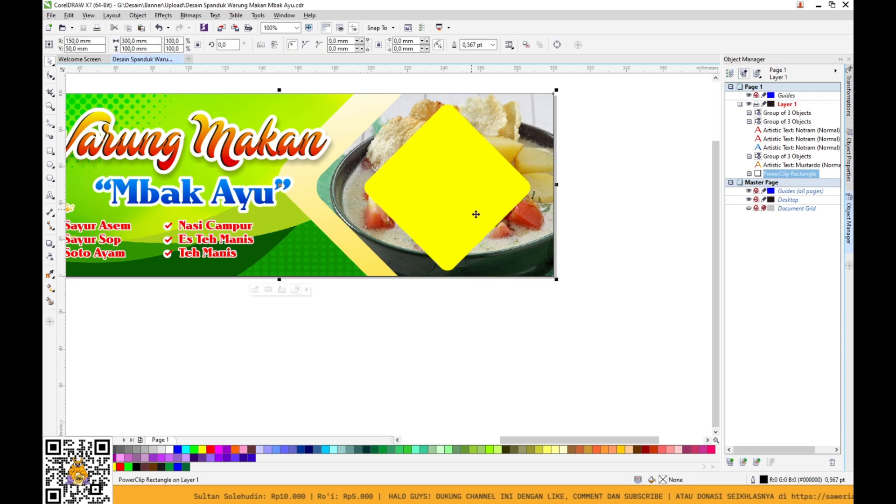
pyautogui.keyDown('ctrl'); pyautogui.click(505, 256); pyautogui.keyUp('ctrl')
pyautogui.click(515, 251)
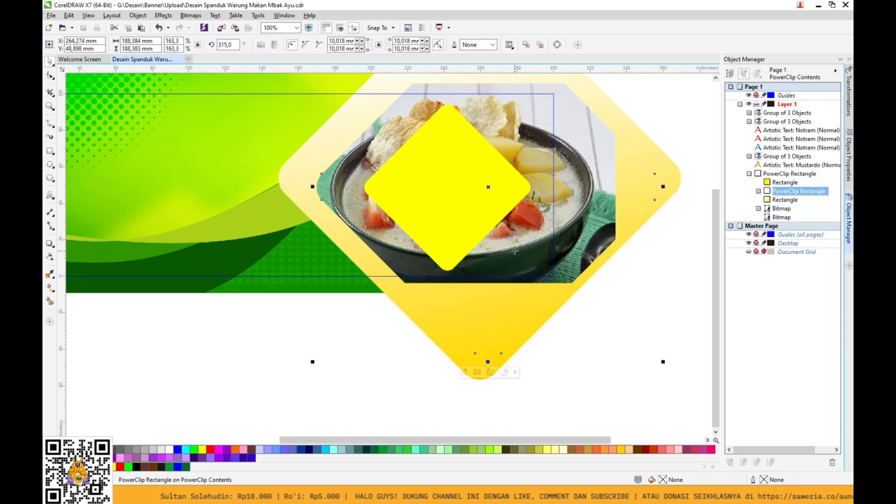
pyautogui.click(464, 373)
pyautogui.click(535, 216)
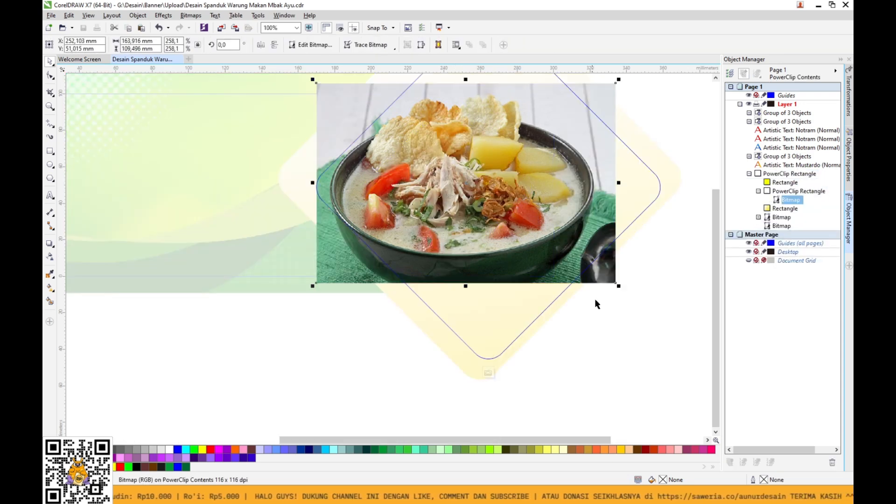
pyautogui.moveTo(618, 285); pyautogui.dragTo(652, 309)
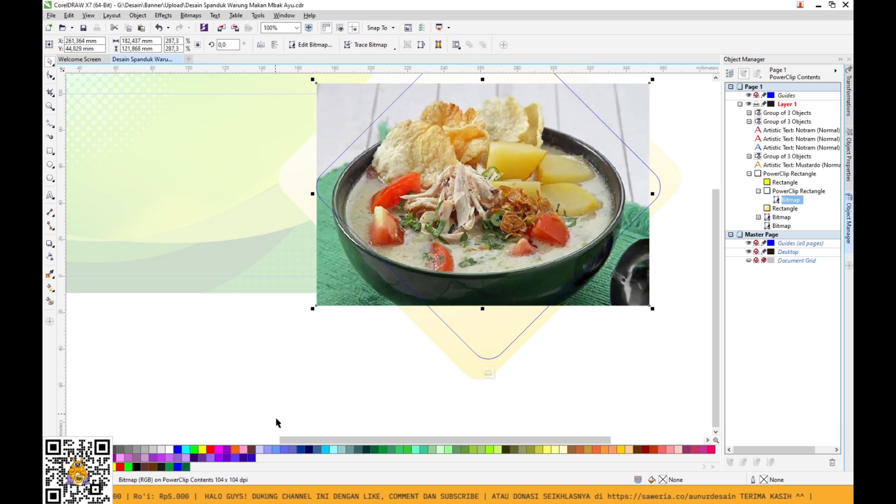
pyautogui.click(488, 373)
pyautogui.moveTo(477, 217); pyautogui.dragTo(468, 217)
pyautogui.keyDown('shift'); pyautogui.click(322, 191); pyautogui.keyUp('shift')
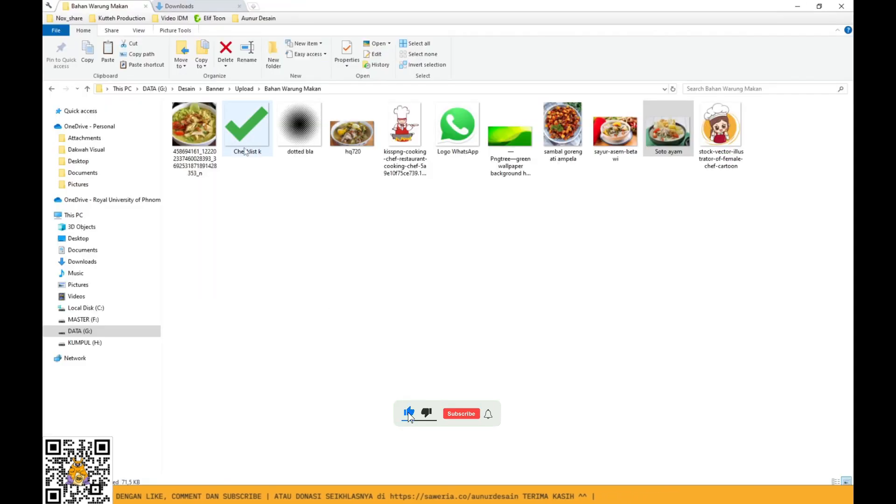
# Import the "hq720" soup photo from the Bahan Warung Makan folder, placing it below the banner.
pyautogui.moveTo(352, 127); pyautogui.dragTo(321, 393)
pyautogui.rightClick(351, 381)
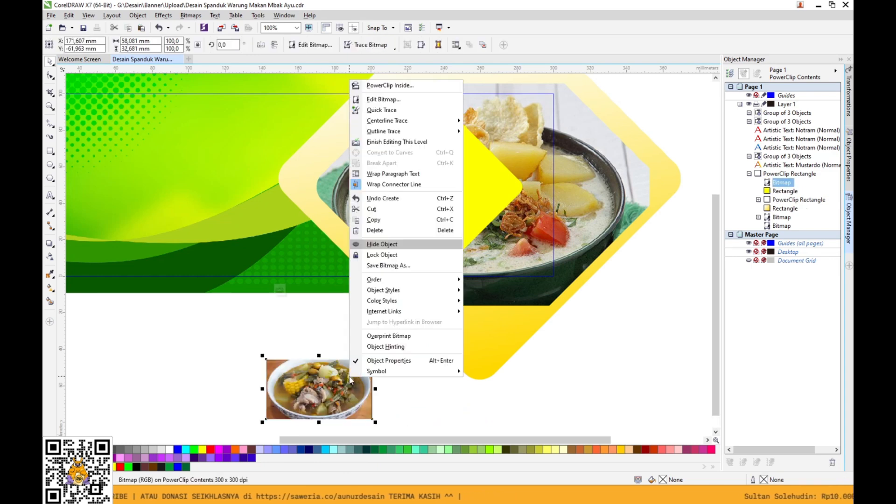
pyautogui.click(309, 319)
# Extract the soto ayam photo from the middle diamond and move it to the empty area right of the banner.
pyautogui.click(532, 231)
pyautogui.rightClick(532, 232)
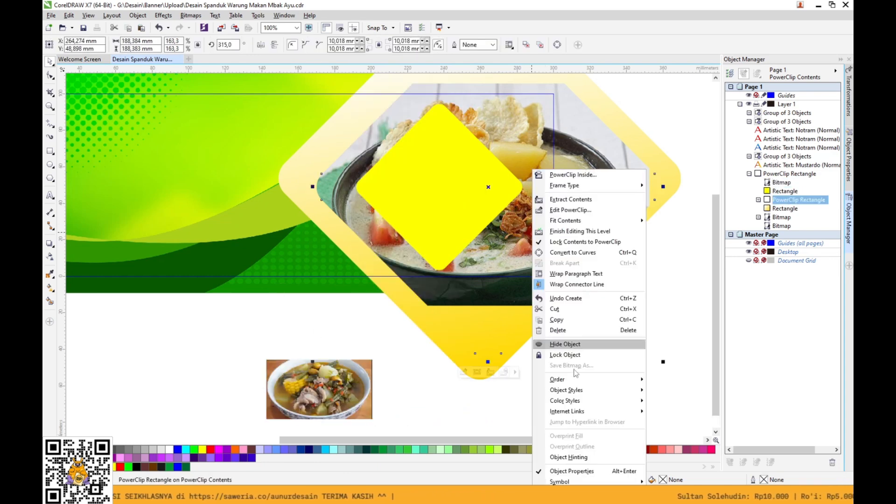
pyautogui.scroll(-1, 274, 315)
pyautogui.click(276, 316)
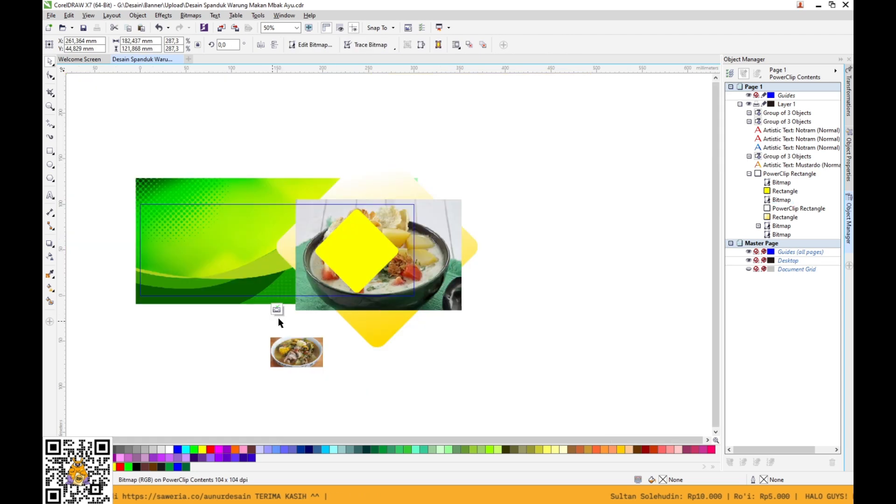
pyautogui.moveTo(325, 303); pyautogui.dragTo(490, 318)
pyautogui.click(353, 337)
# PowerClip the hq720 soup photo inside the emptied middle diamond.
pyautogui.click(316, 356)
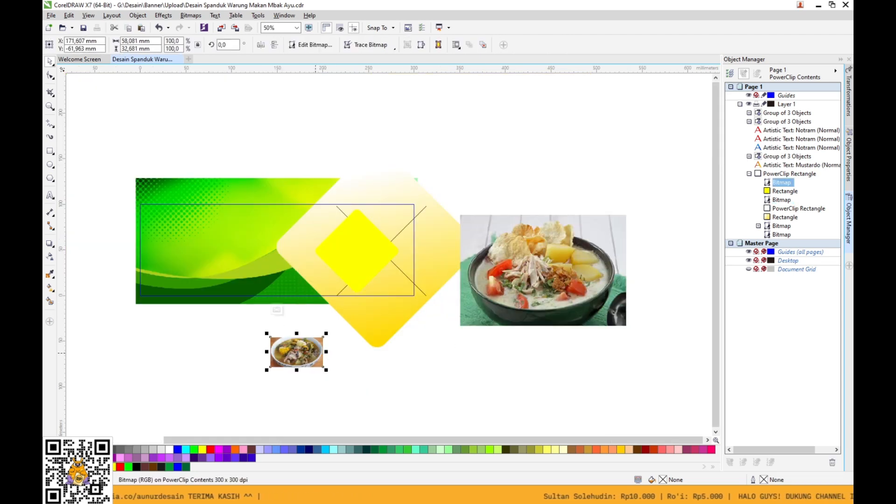
pyautogui.rightClick(316, 356)
pyautogui.click(346, 62)
pyautogui.click(394, 228)
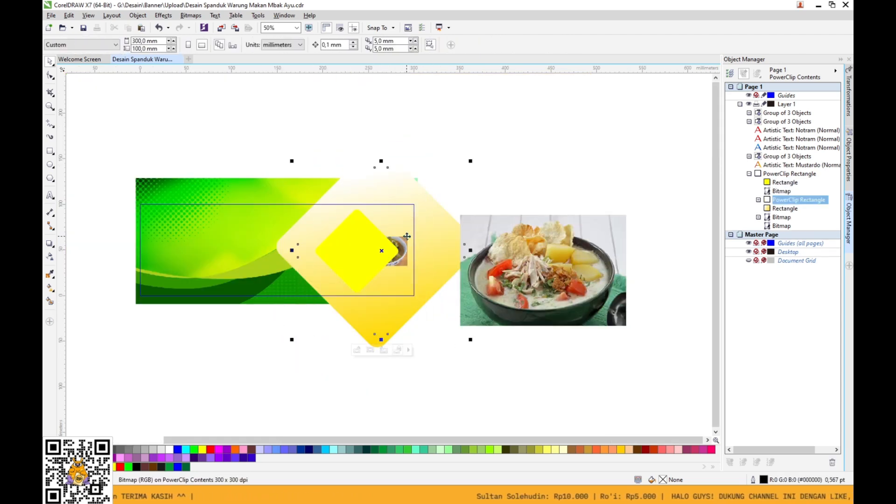
pyautogui.scroll(1, 408, 244)
pyautogui.click(444, 412)
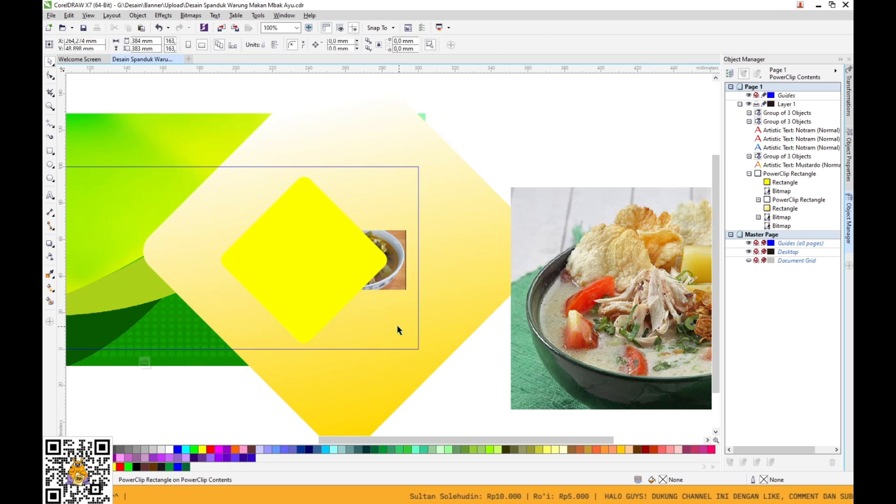
# Edit the middle diamond's contents, enlarge the soup photo to about 191 mm wide across the frame, and finish editing.
pyautogui.click(396, 324)
pyautogui.scroll(-1, 396, 325)
pyautogui.click(350, 392)
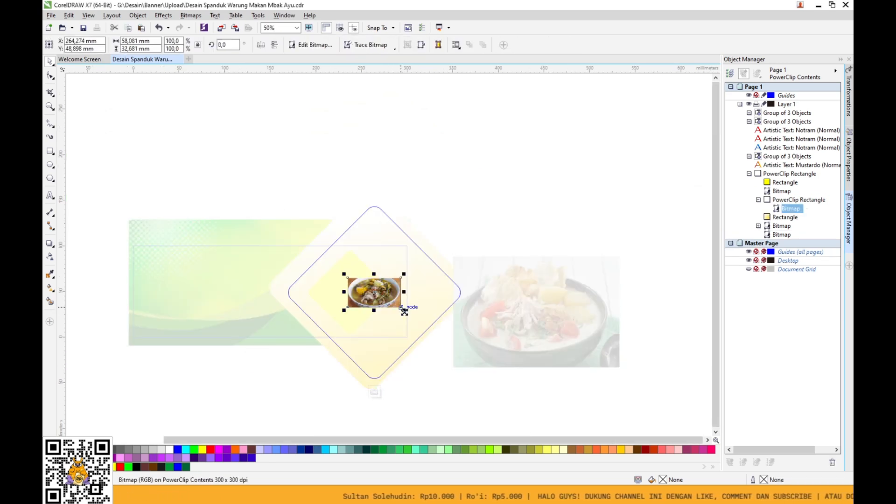
pyautogui.moveTo(400, 307); pyautogui.dragTo(465, 353)
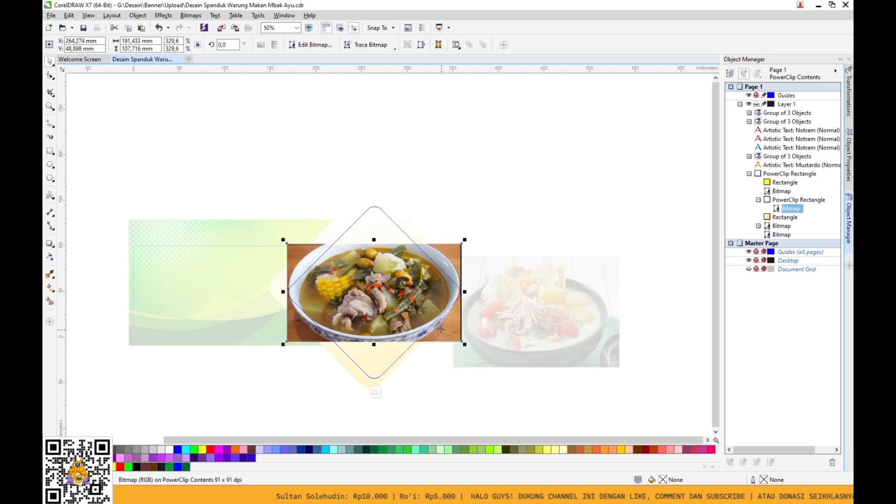
pyautogui.click(115, 100)
pyautogui.click(374, 392)
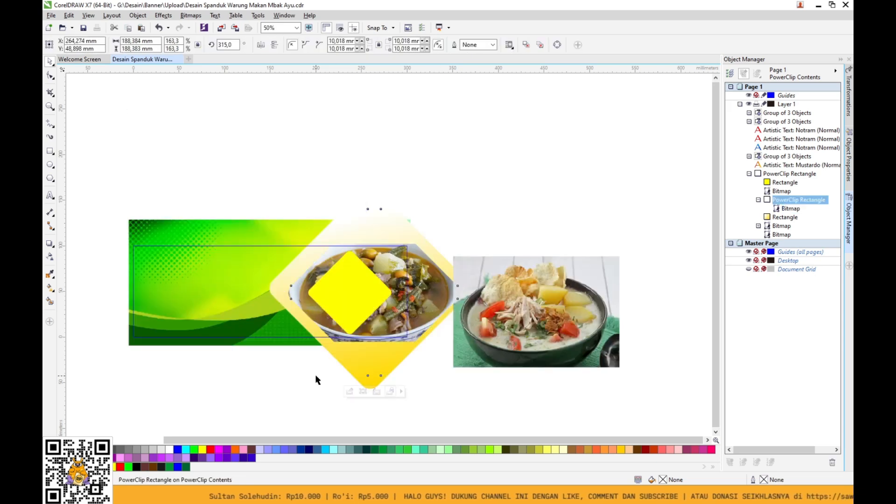
pyautogui.click(315, 374)
# Try to PowerClip the soto ayam photo inside the small yellow diamond.
pyautogui.rightClick(523, 337)
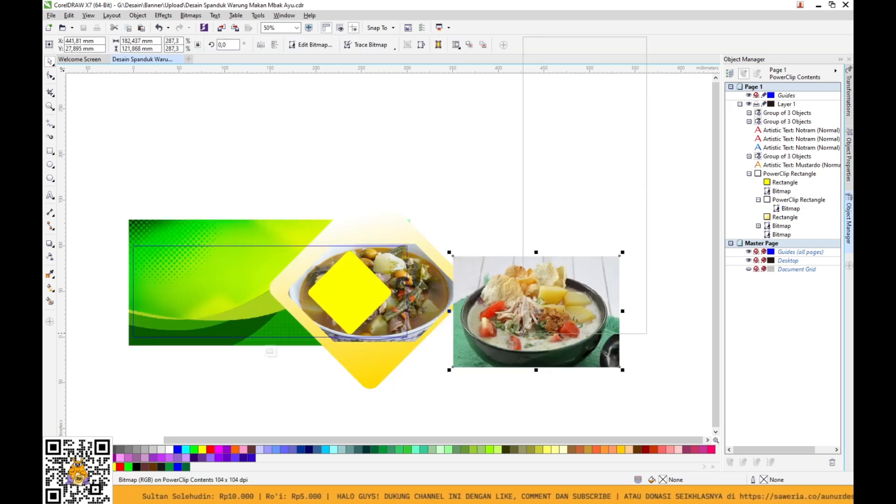
pyautogui.click(573, 44)
pyautogui.click(373, 285)
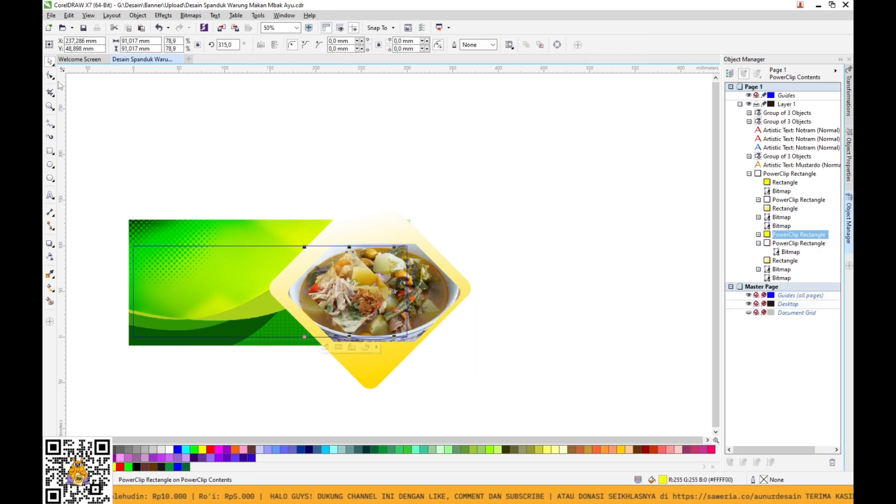
pyautogui.click(183, 143)
pyautogui.hotkey('ctrl', 'z')
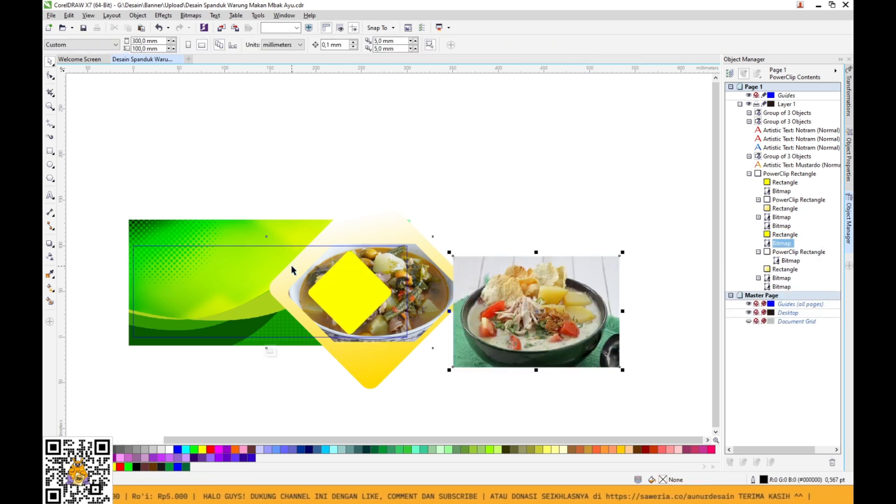
# Make a concentric copy of the small yellow diamond about 84 mm wide and fill it with green #00FF00.
pyautogui.click(347, 288)
pyautogui.scroll(1, 379, 281)
pyautogui.moveTo(408, 216); pyautogui.dragTo(402, 222)
pyautogui.scroll(1, 401, 222)
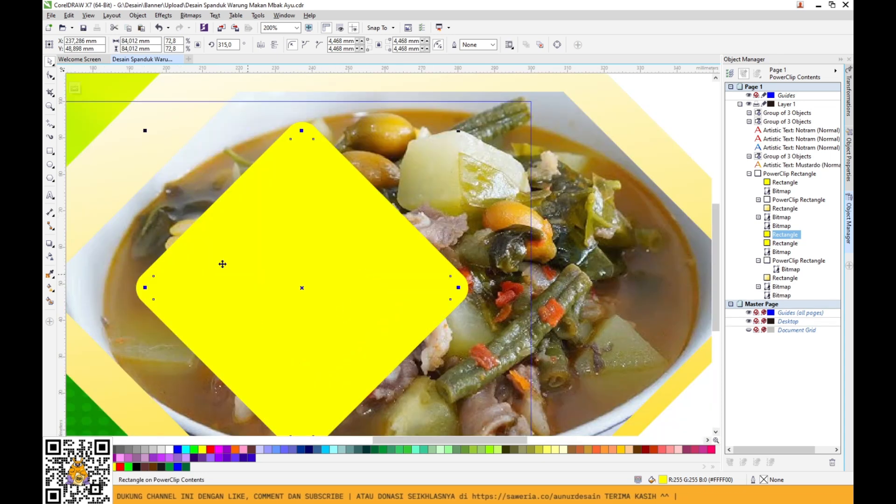
pyautogui.click(193, 450)
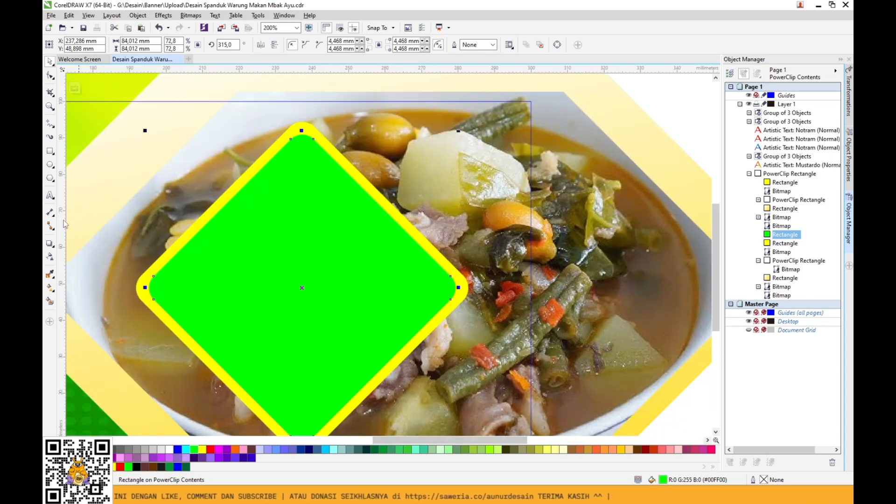
# Convert the green diamond to curves and bend its two upper sides slightly inward.
pyautogui.click(50, 76)
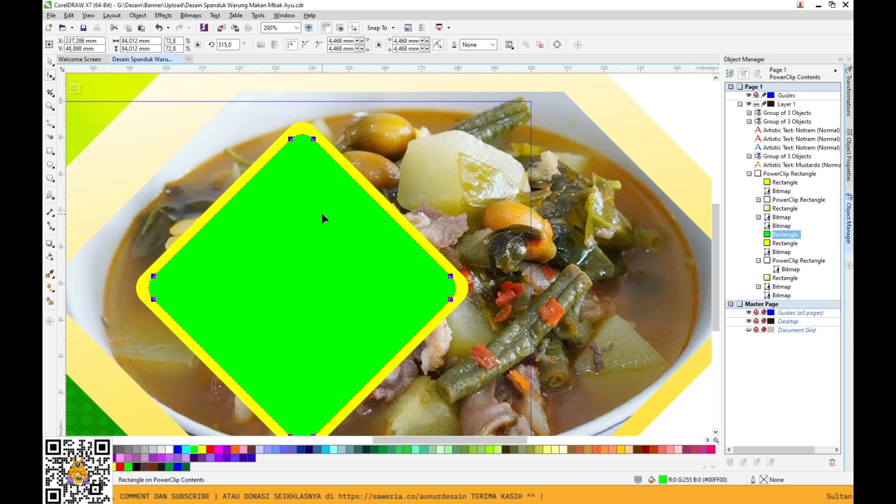
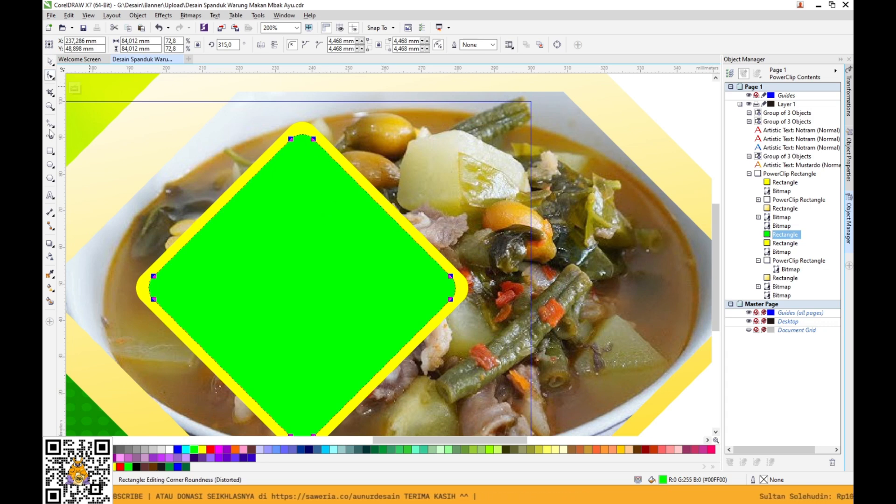
pyautogui.rightClick(365, 212)
pyautogui.click(417, 253)
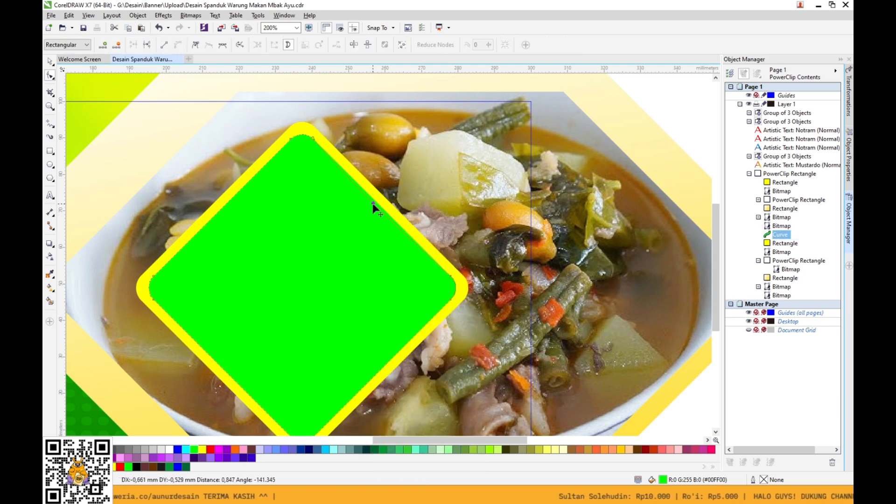
pyautogui.click(371, 207)
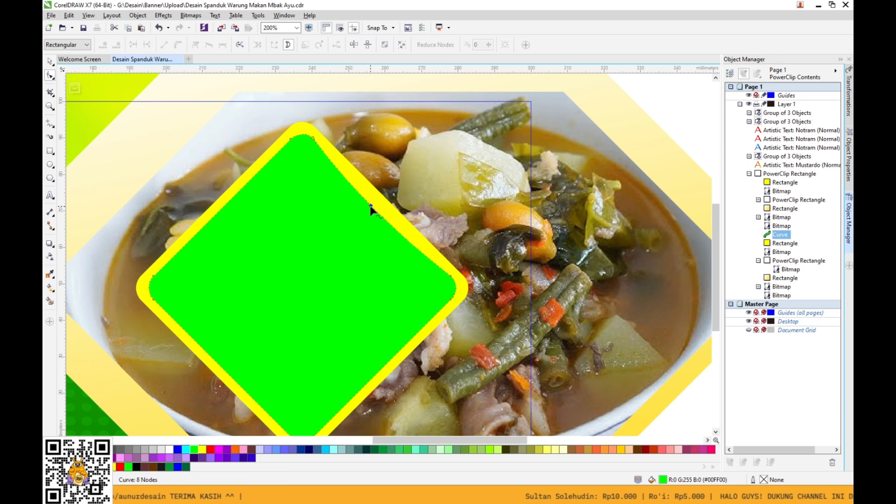
pyautogui.click(219, 212)
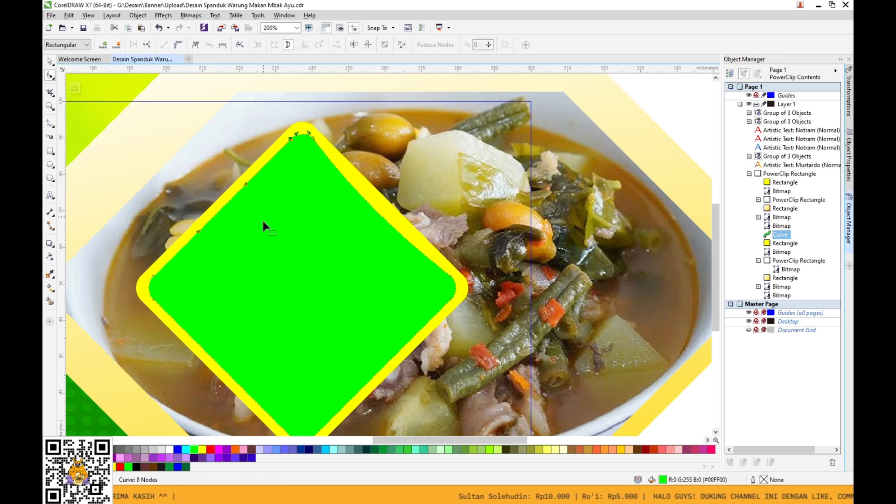
pyautogui.click(222, 208)
# Bend the green diamond's two lower sides slightly inward to match the upper ones.
pyautogui.scroll(-1, 230, 216)
pyautogui.scroll(1, 246, 326)
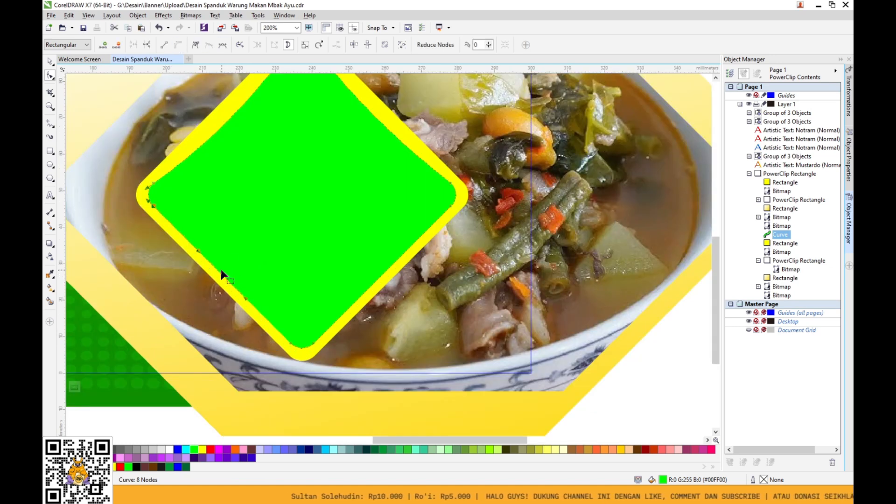
pyautogui.click(218, 272)
pyautogui.moveTo(224, 267); pyautogui.dragTo(225, 267)
pyautogui.click(387, 272)
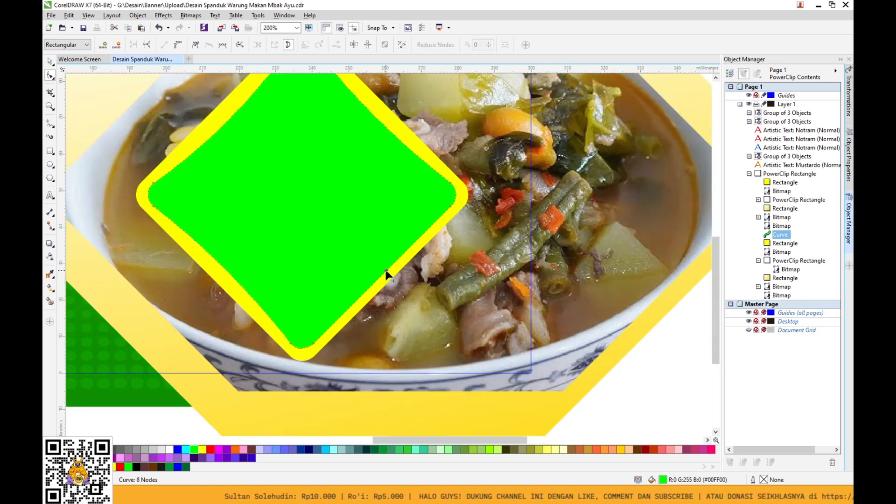
pyautogui.moveTo(382, 276); pyautogui.dragTo(379, 271)
pyautogui.click(50, 62)
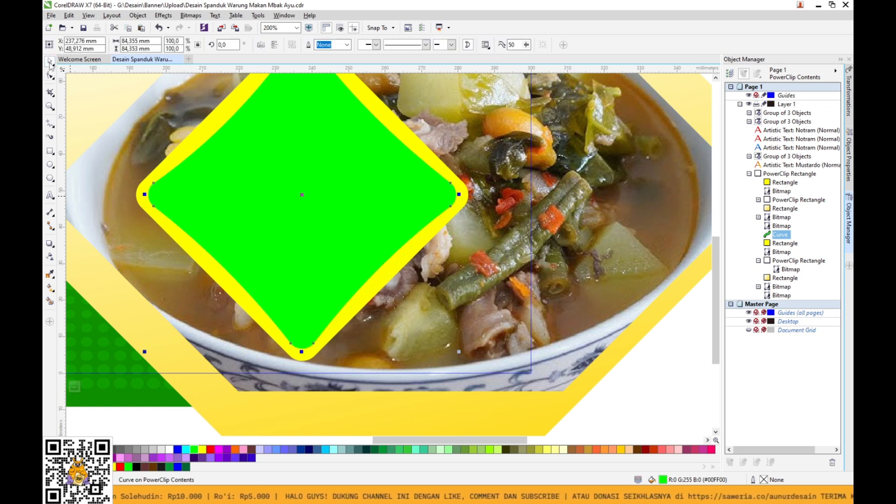
# Scale the yellow diamond behind the green shape down about its centre to about 87 mm wide.
pyautogui.scroll(-2, 375, 275)
pyautogui.click(378, 190)
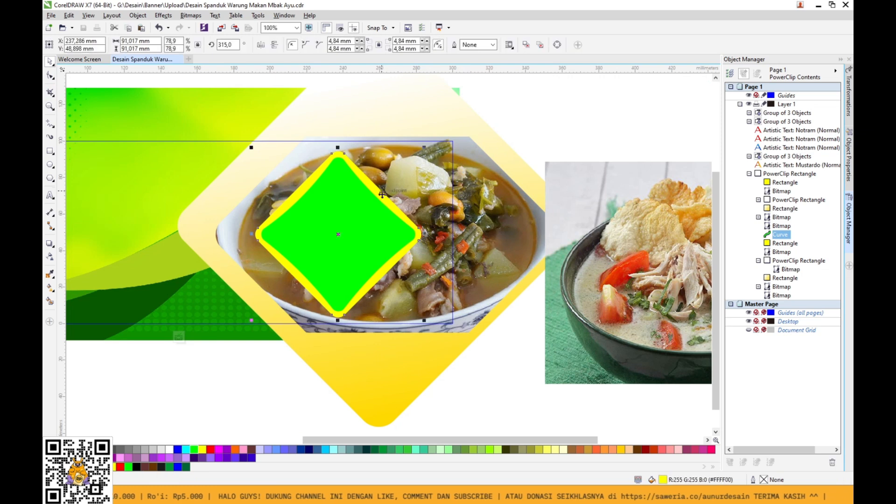
pyautogui.scroll(1, 404, 179)
pyautogui.moveTo(441, 116); pyautogui.dragTo(434, 119)
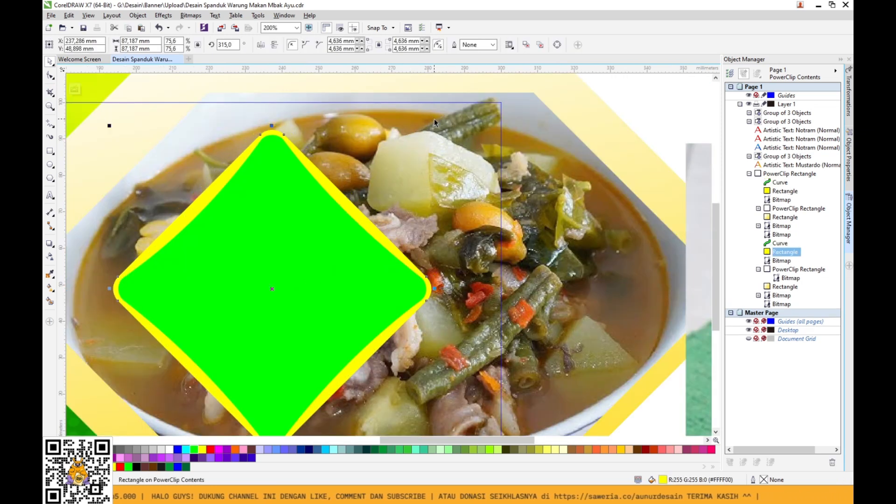
# Change the fill of the diamond behind the green shape to a yellow-orange.
pyautogui.scroll(-2, 354, 230)
pyautogui.click(235, 450)
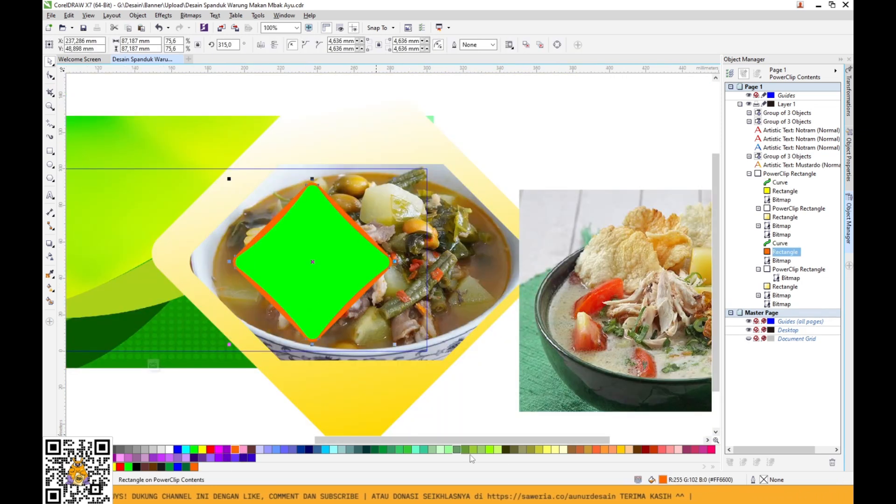
pyautogui.click(612, 449)
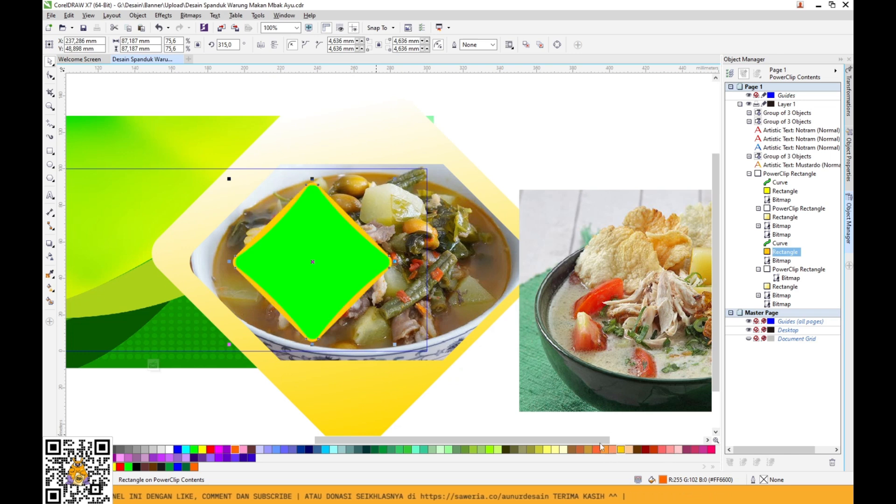
# PowerClip the chicken soup photo beside the banner inside the small green diamond.
pyautogui.click(584, 350)
pyautogui.rightClick(584, 350)
pyautogui.click(638, 196)
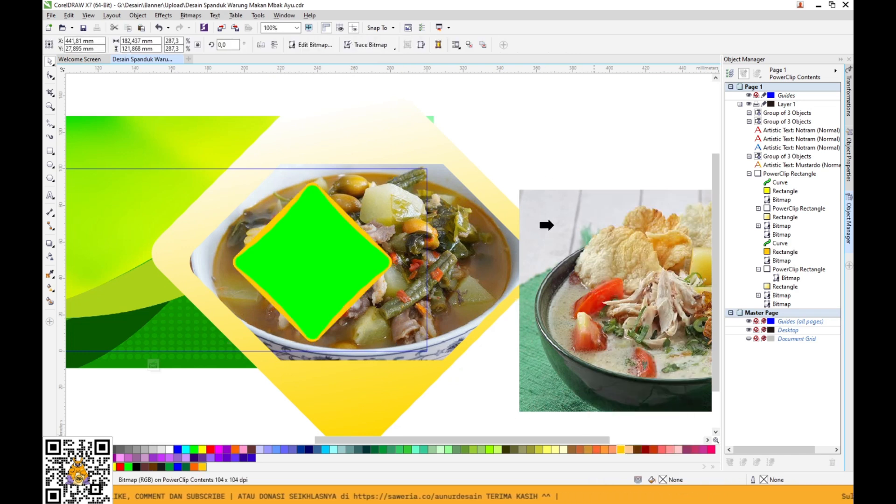
pyautogui.click(366, 267)
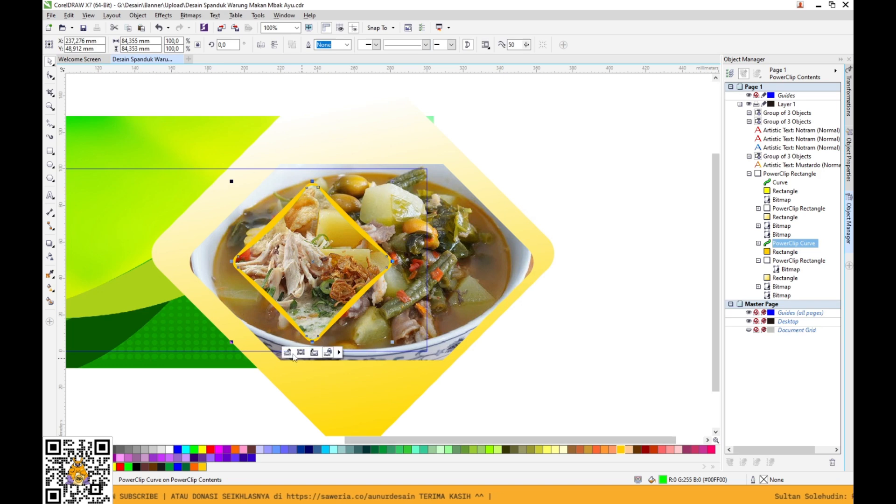
# Scale the soup photo inside the small diamond down to about 131 mm wide and finish editing the PowerClip contents.
pyautogui.click(287, 353)
pyautogui.click(351, 292)
pyautogui.moveTo(490, 380); pyautogui.dragTo(435, 346)
pyautogui.click(430, 339)
pyautogui.click(415, 335)
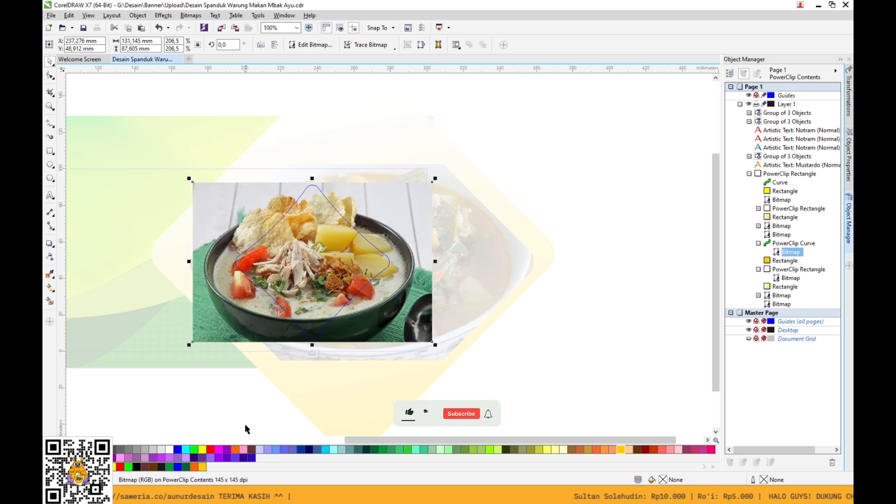
pyautogui.click(245, 425)
pyautogui.click(312, 354)
pyautogui.click(521, 370)
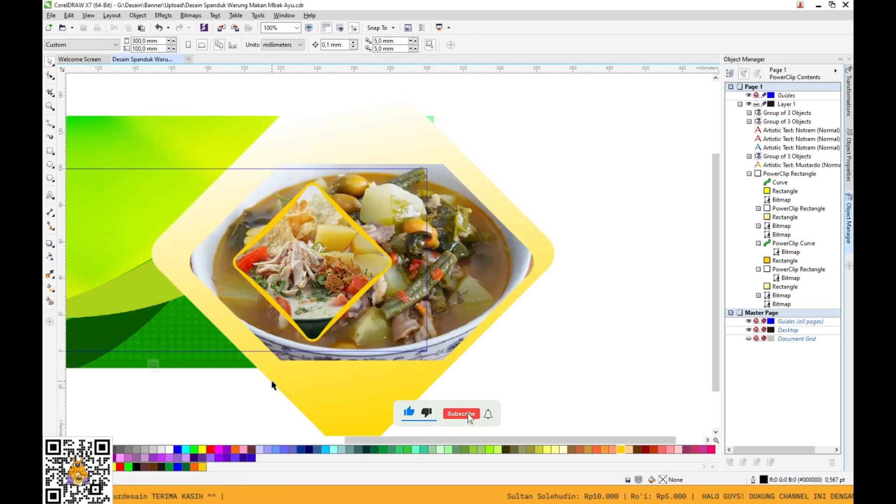
pyautogui.scroll(-2, 273, 384)
pyautogui.click(209, 380)
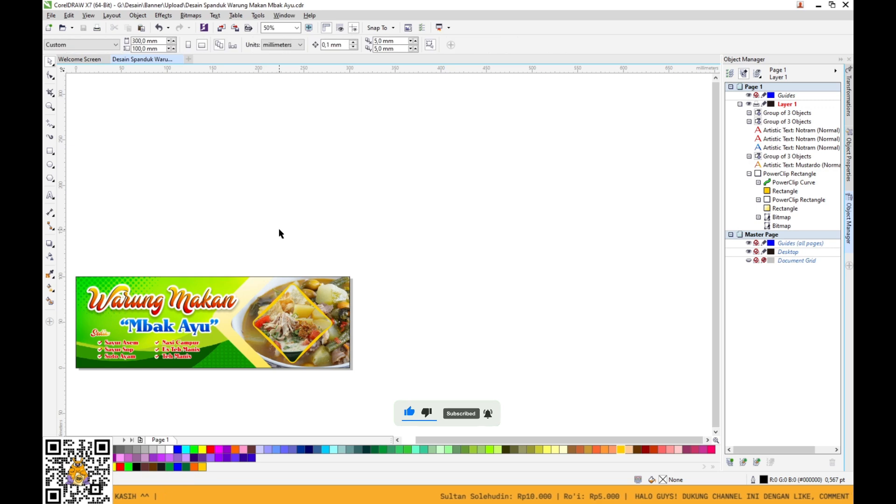
# Try to add a drop shadow to the whole "Warung Makan" title group.
pyautogui.press('F4')
pyautogui.click(428, 230)
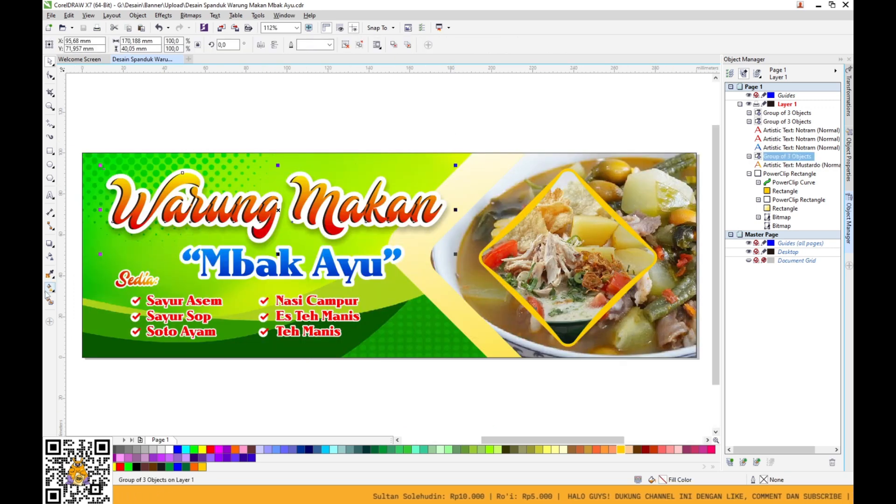
pyautogui.click(49, 243)
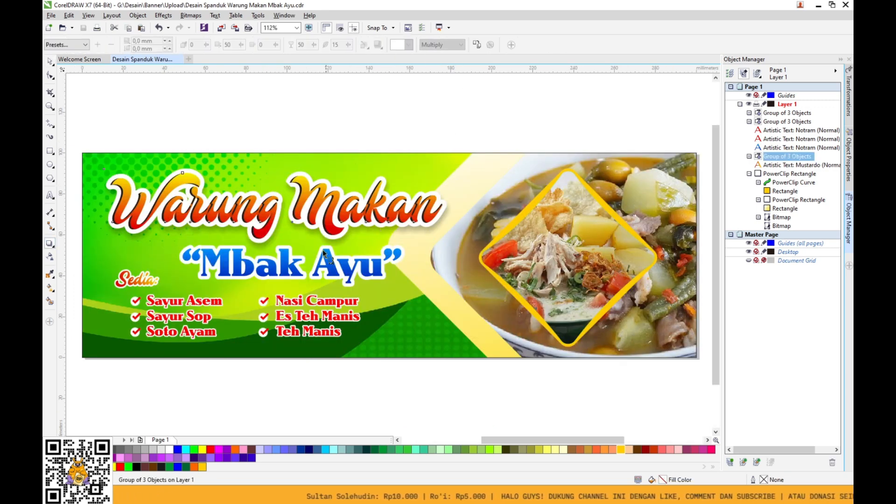
pyautogui.moveTo(278, 209); pyautogui.dragTo(310, 233)
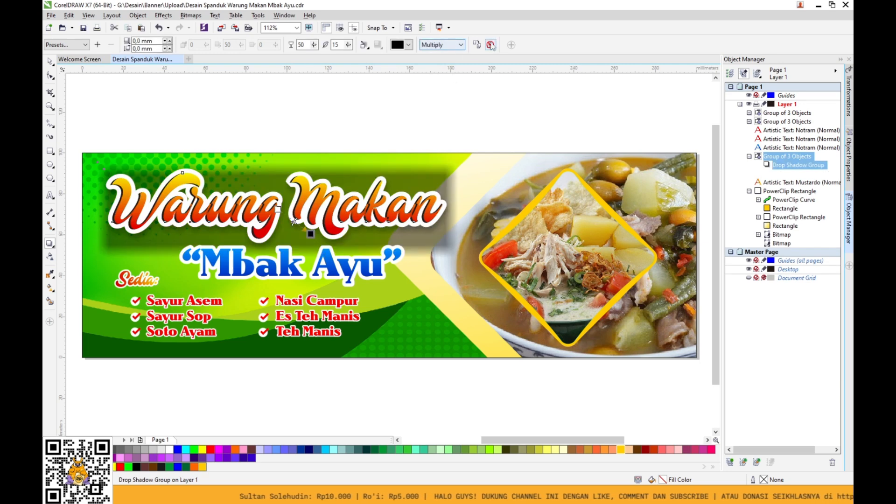
pyautogui.click(491, 44)
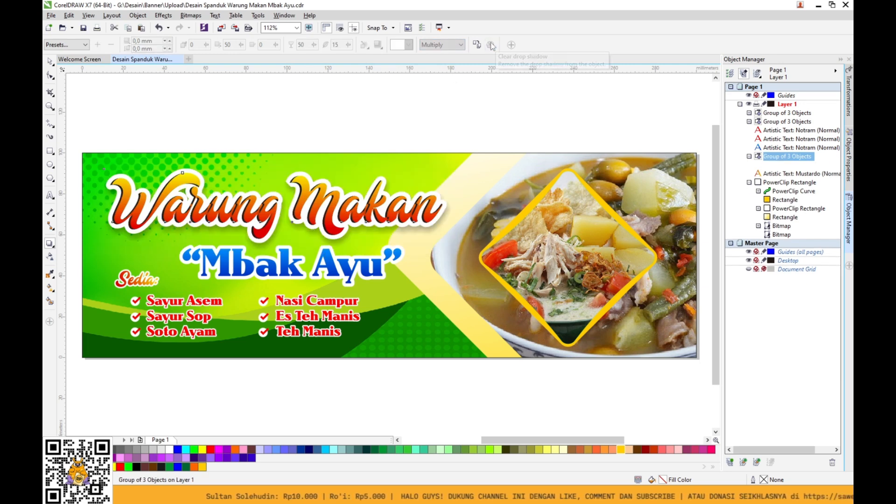
# Ungroup the "Warung Makan" title and clear the drop shadow from its text.
pyautogui.click(50, 61)
pyautogui.click(359, 45)
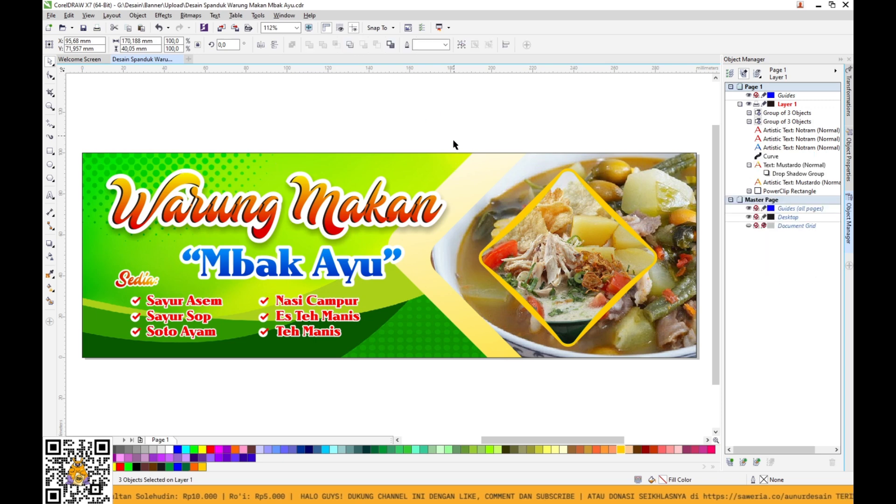
pyautogui.click(50, 301)
pyautogui.click(51, 256)
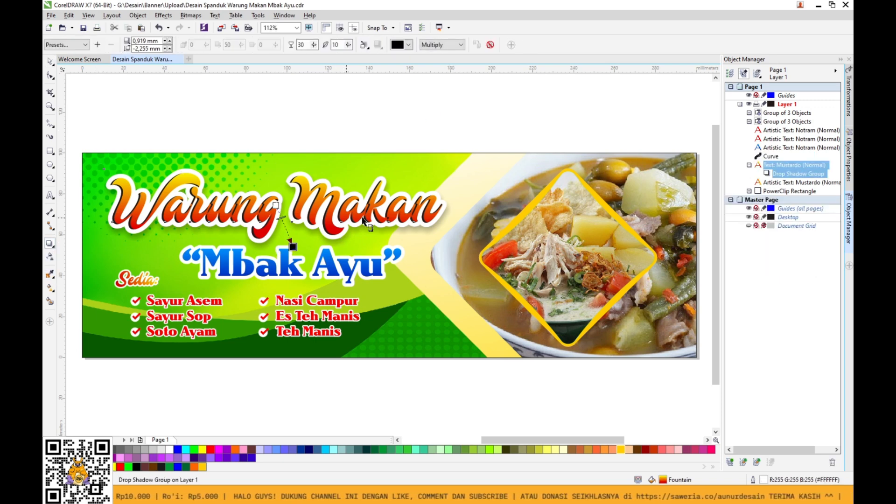
pyautogui.click(490, 44)
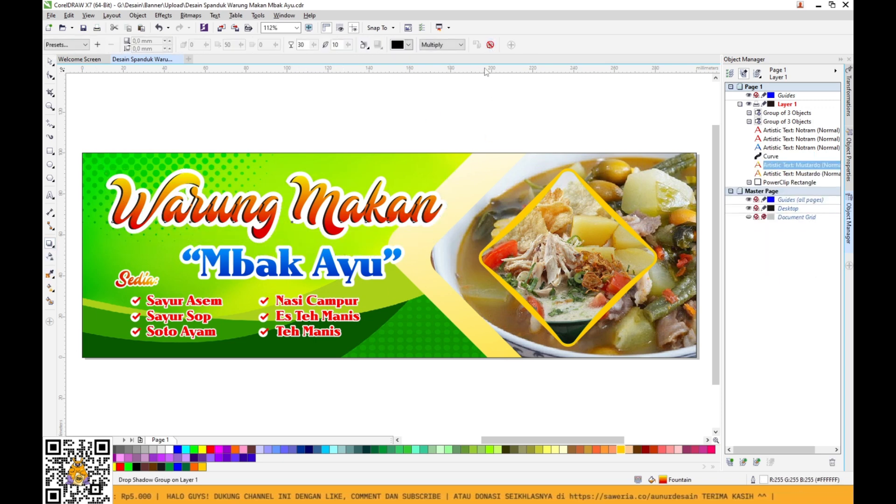
pyautogui.click(51, 61)
pyautogui.click(306, 113)
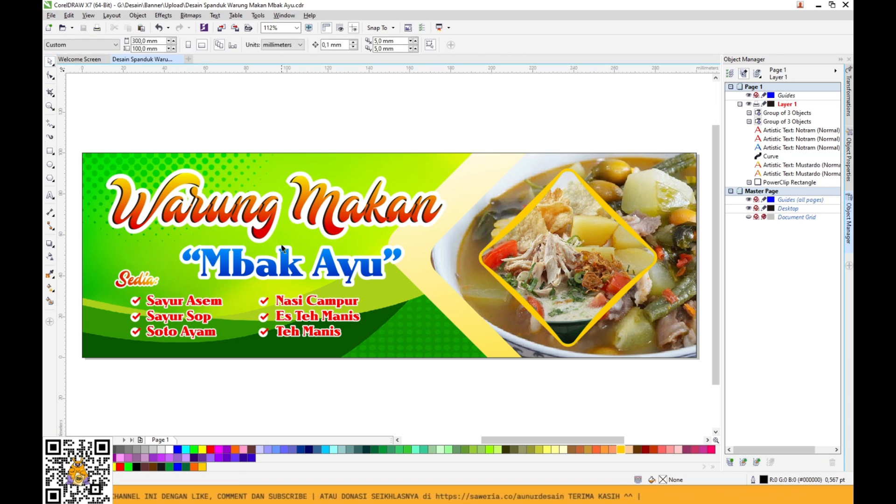
# Group the check-marked menu items and shift them slightly up and left together with the "Sedia:" heading.
pyautogui.moveTo(391, 386); pyautogui.dragTo(145, 276)
pyautogui.hotkey('ctrl', 'g')
pyautogui.keyDown('shift'); pyautogui.click(149, 283); pyautogui.keyUp('shift')
pyautogui.click(222, 368)
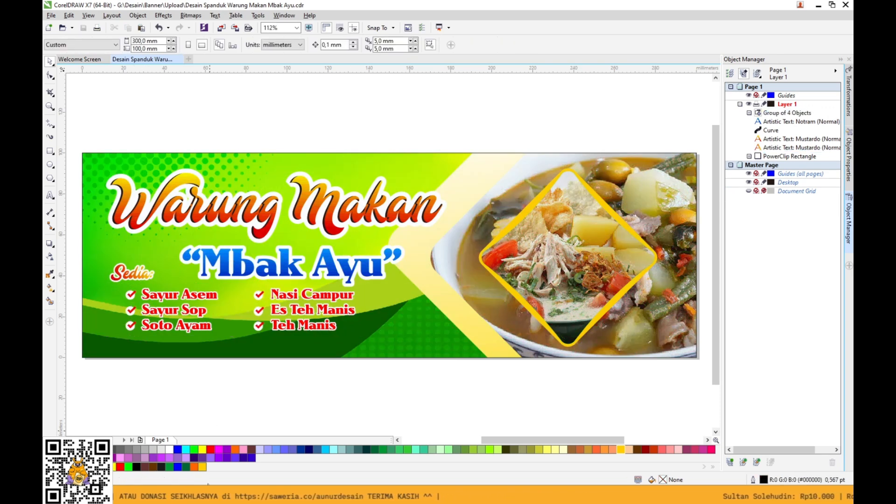
# Bring in the WhatsApp logo, size it to 20 mm, and place it about 8 mm wide in the banner's lower-left corner.
pyautogui.click(208, 493)
pyautogui.moveTo(459, 127); pyautogui.dragTo(340, 405)
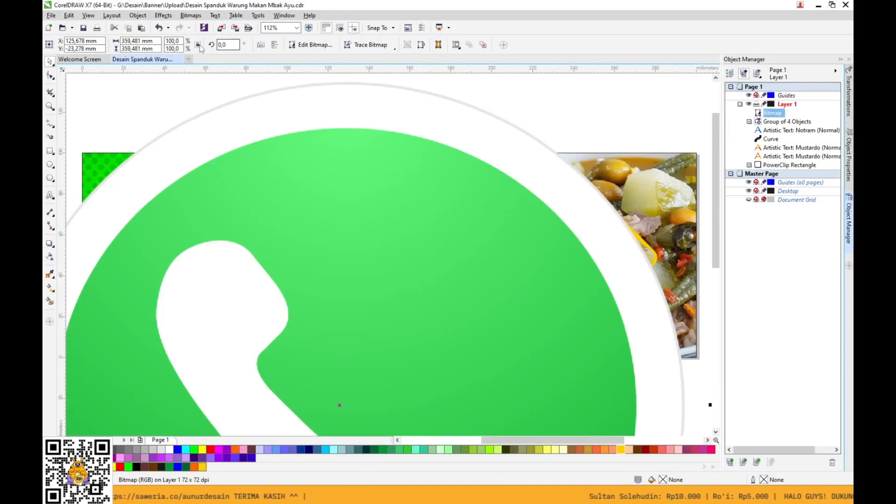
pyautogui.moveTo(133, 41); pyautogui.dragTo(120, 41)
pyautogui.write('20')
pyautogui.press('Return')
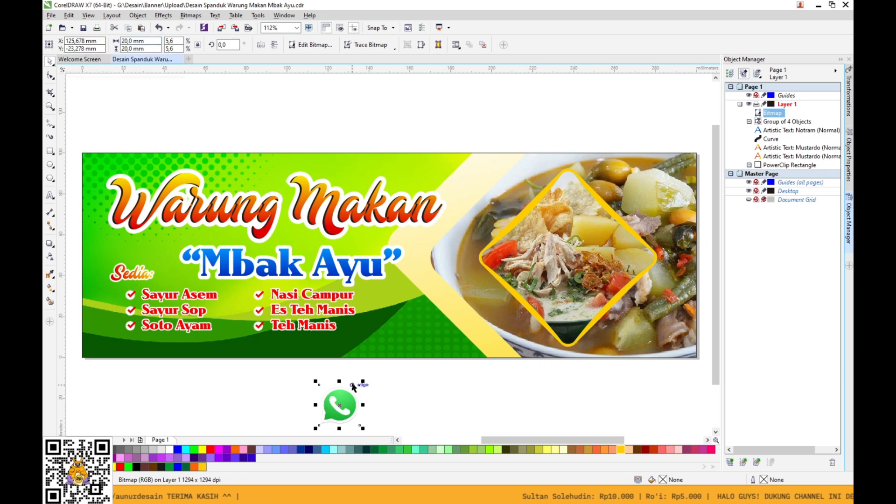
pyautogui.moveTo(158, 349); pyautogui.dragTo(104, 341)
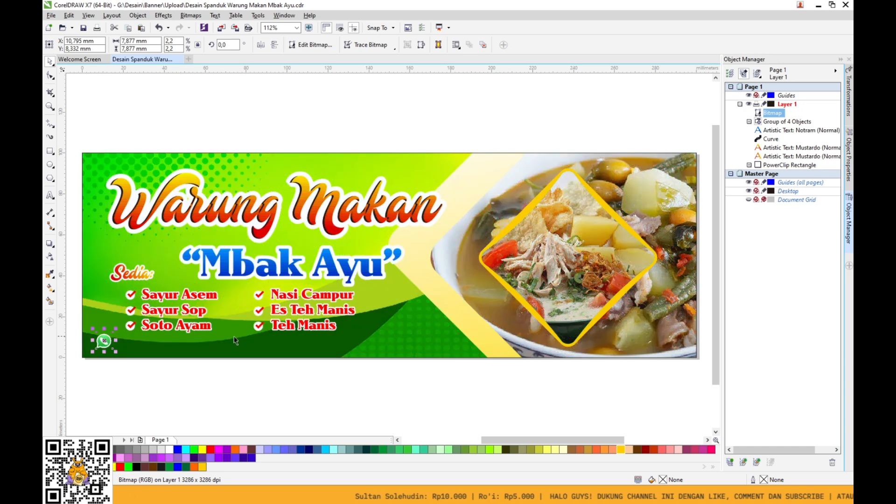
# Move the "Mbak Ayu" title slightly up, undoing the extra shift of the menu list.
pyautogui.click(284, 281)
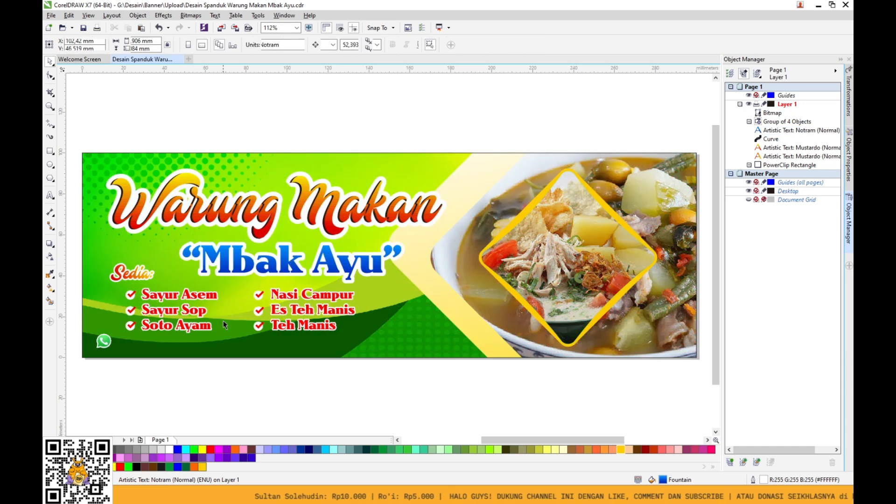
pyautogui.click(196, 298)
pyautogui.moveTo(174, 297); pyautogui.dragTo(174, 294)
pyautogui.hotkey('ctrl', 'z')
# Duplicate the "Sedia:" text onto the banner's lower edge beside the WhatsApp logo, with a white fill and black outline.
pyautogui.click(104, 342)
pyautogui.scroll(4, 95, 363)
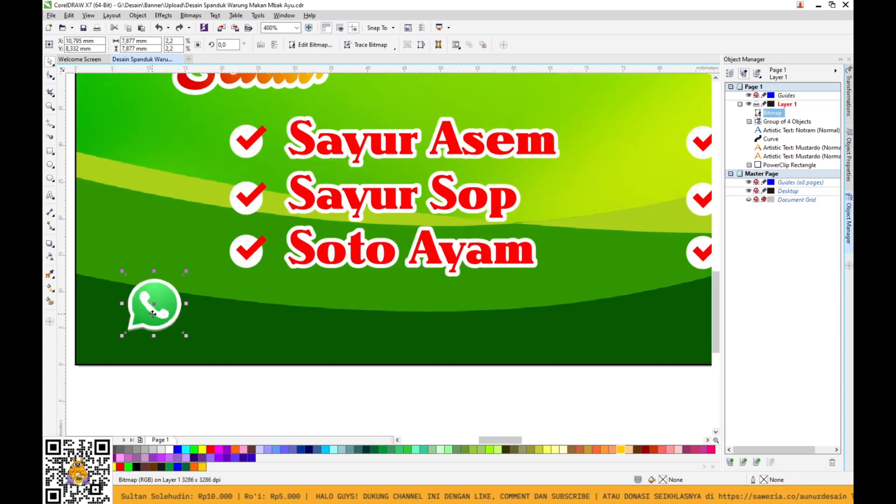
pyautogui.click(279, 371)
pyautogui.scroll(-2, 252, 363)
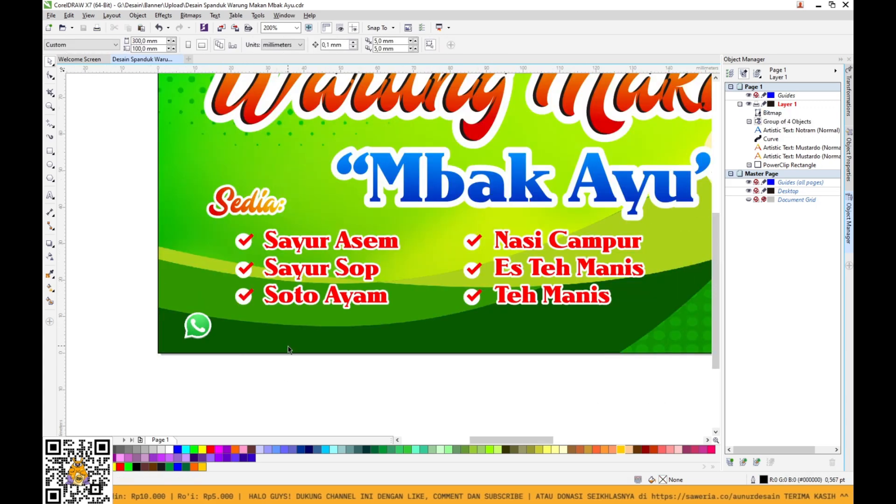
pyautogui.moveTo(261, 204); pyautogui.dragTo(326, 351)
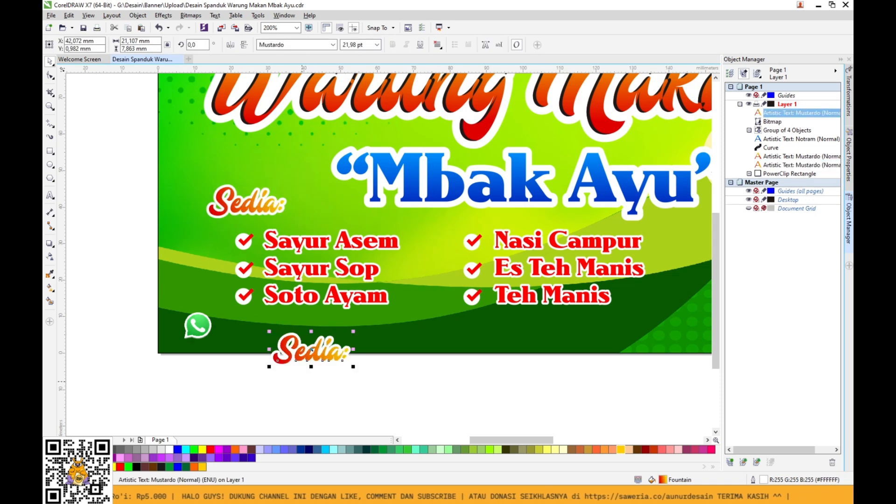
pyautogui.click(169, 449)
pyautogui.rightClick(88, 449)
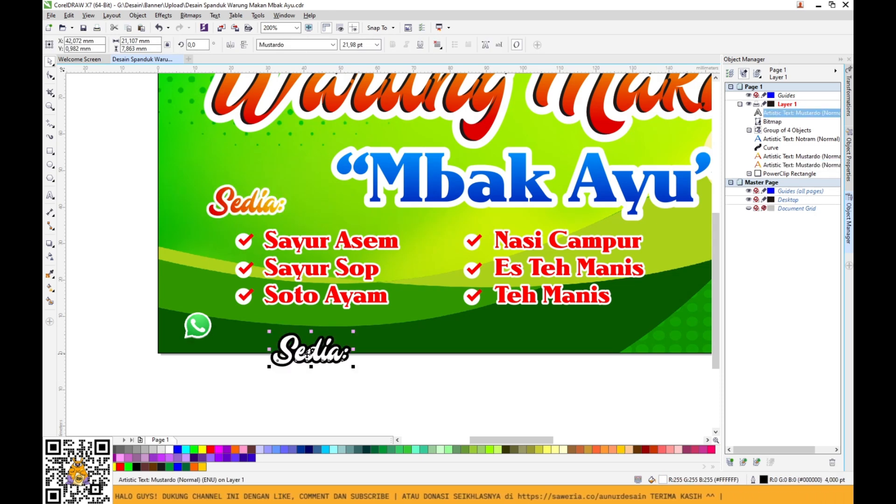
# Set the font of the duplicated "Sedia:" text to Baloo.
pyautogui.click(333, 45)
pyautogui.write('b')
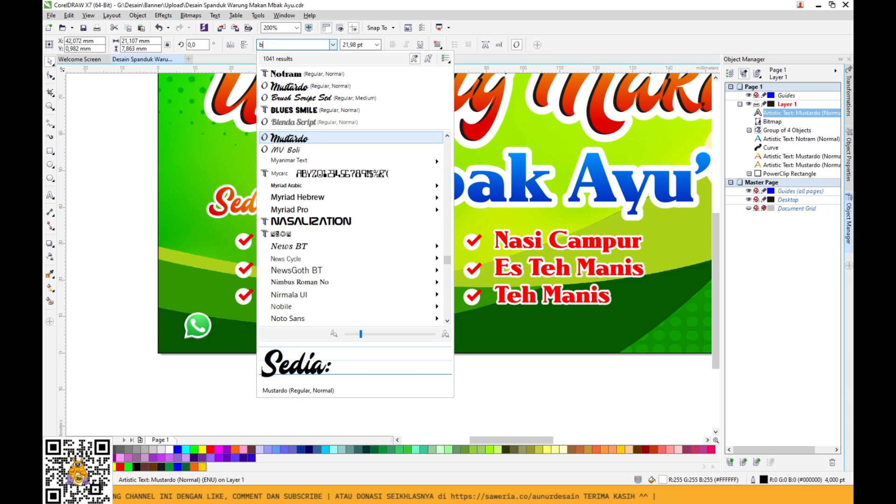
pyautogui.write('alo')
pyautogui.click(329, 138)
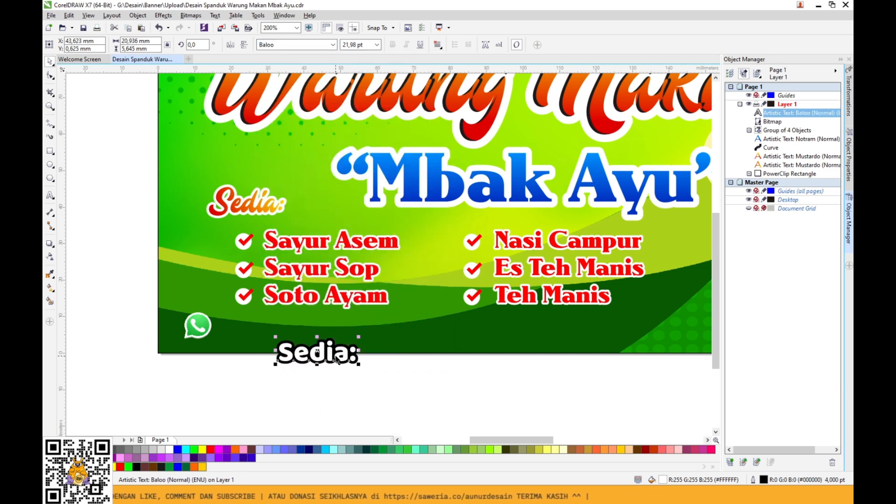
# Replace the duplicated text with "Menerima Pesanan:" followed by the partly masked phone number.
pyautogui.doubleClick(336, 342)
pyautogui.write('M')
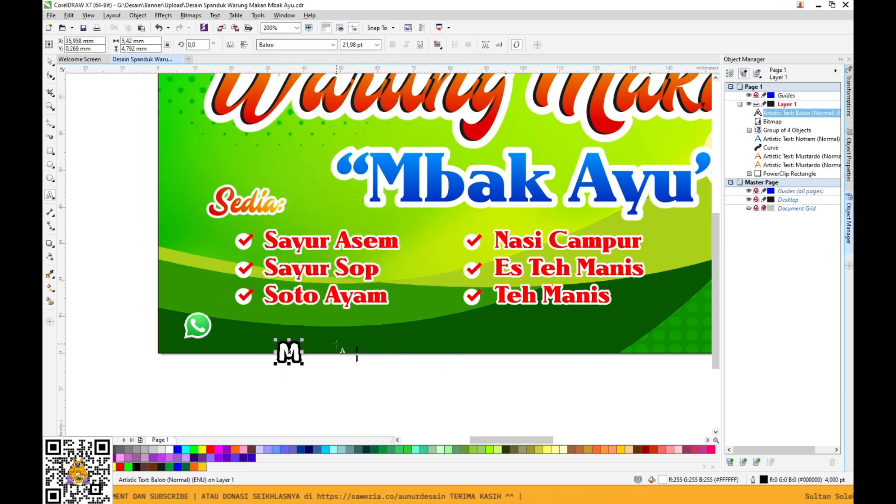
pyautogui.write('enerima Pesanan')
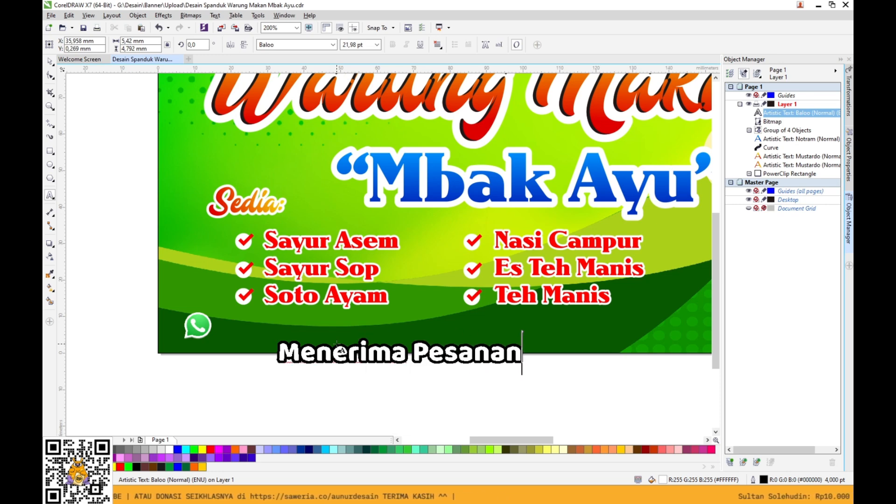
pyautogui.write(': 0878')
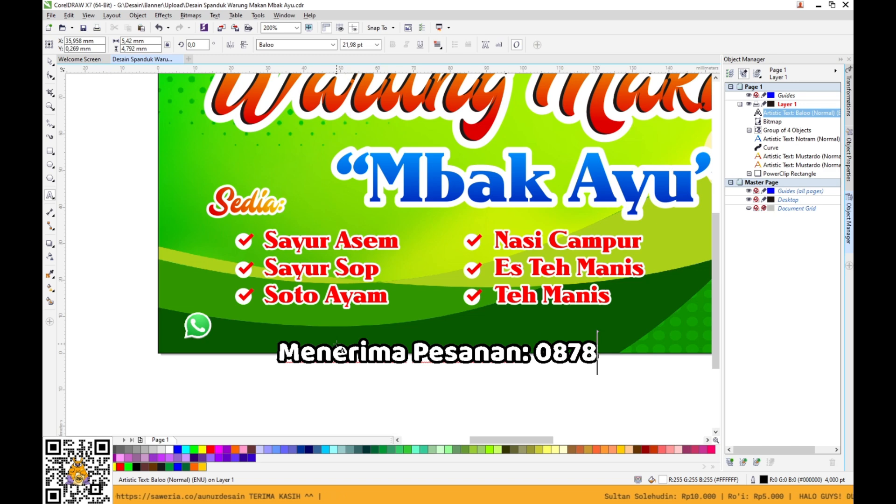
pyautogui.write('569')
pyautogui.press('BackSpace')
pyautogui.press('BackSpace')
pyautogui.press('BackSpace')
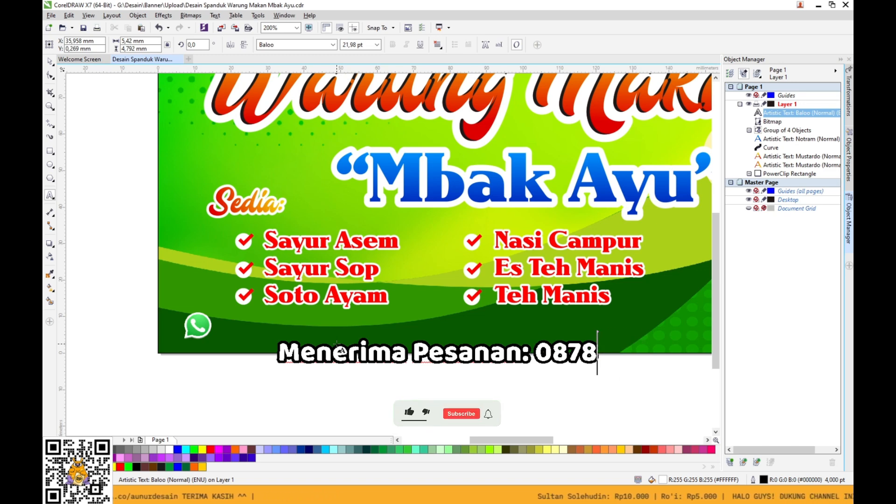
pyautogui.write('XX')
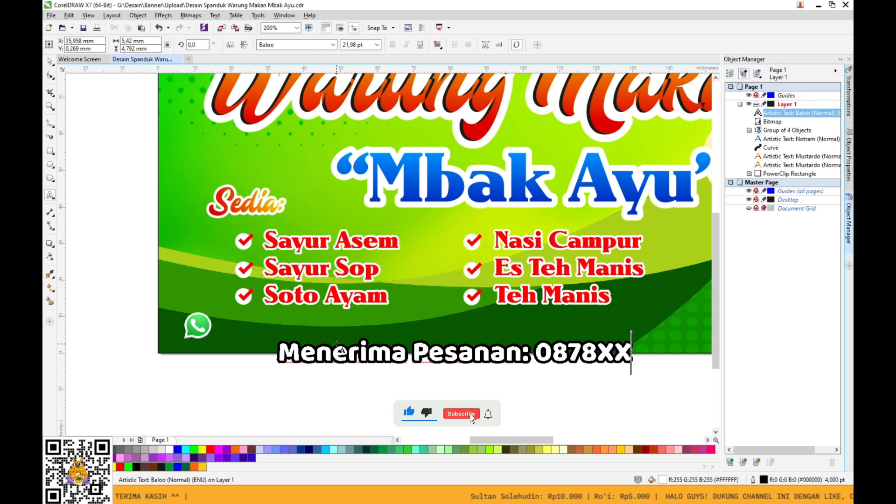
pyautogui.press('BackSpace')
pyautogui.press('BackSpace')
pyautogui.write('xxxxxxxx')
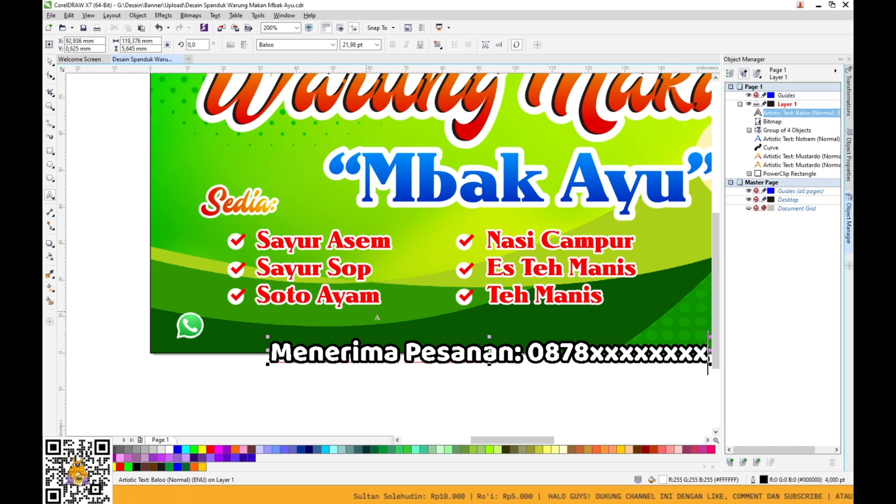
# Split the masked phone number into three groups of four characters with hyphens.
pyautogui.scroll(-1, 371, 311)
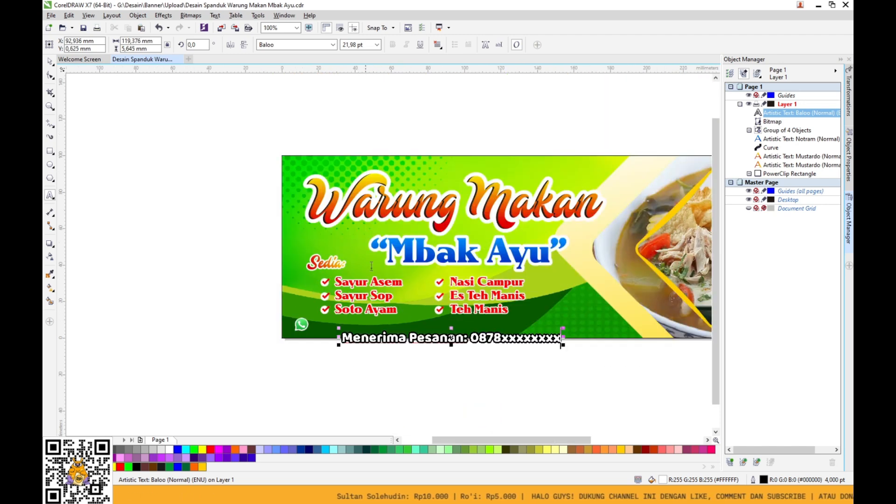
pyautogui.scroll(1, 537, 364)
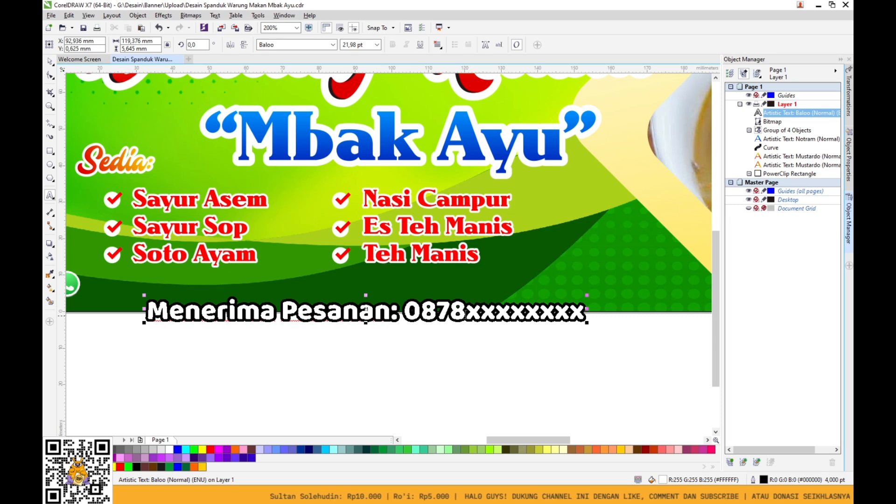
pyautogui.write('-')
pyautogui.click(535, 311)
pyautogui.write('-')
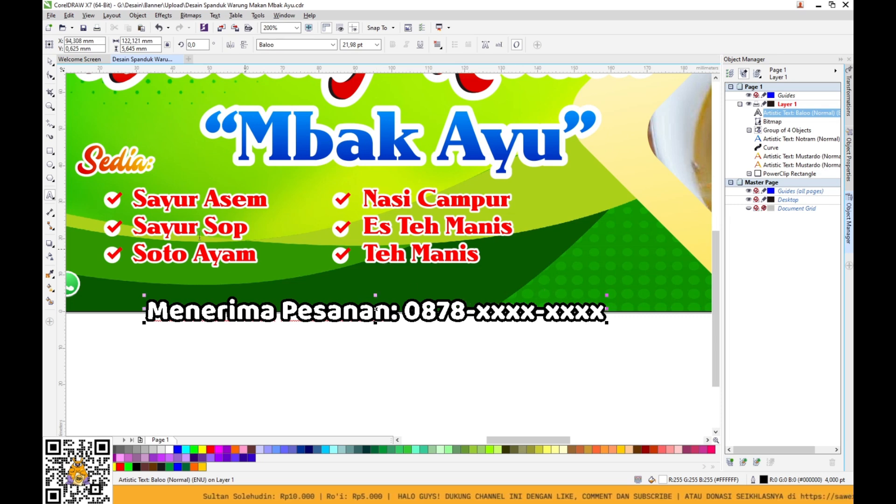
# Insert several spaces between "Menerima Pesanan:" and the masked phone number to leave a gap for the logo.
pyautogui.click(49, 62)
pyautogui.doubleClick(404, 320)
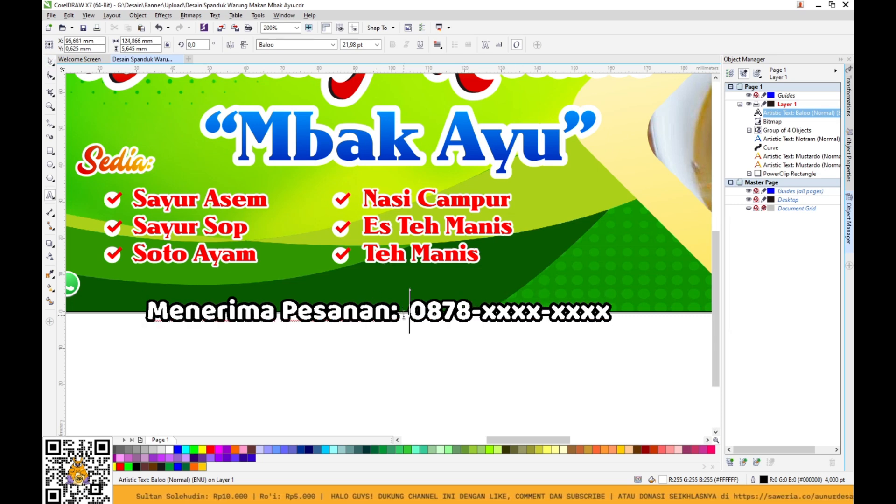
pyautogui.click(49, 64)
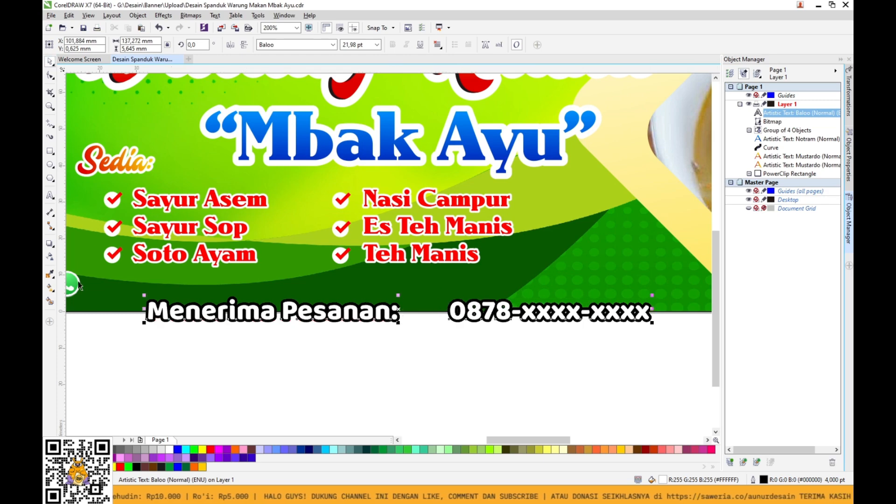
# Move the WhatsApp logo below the banner, place the order line inside the banner's lower edge and shrink it to about 16.5 pt.
pyautogui.moveTo(71, 285); pyautogui.dragTo(241, 384)
pyautogui.moveTo(337, 320); pyautogui.dragTo(254, 304)
pyautogui.scroll(-1, 255, 304)
pyautogui.scroll(1, 254, 305)
pyautogui.scroll(1, 197, 307)
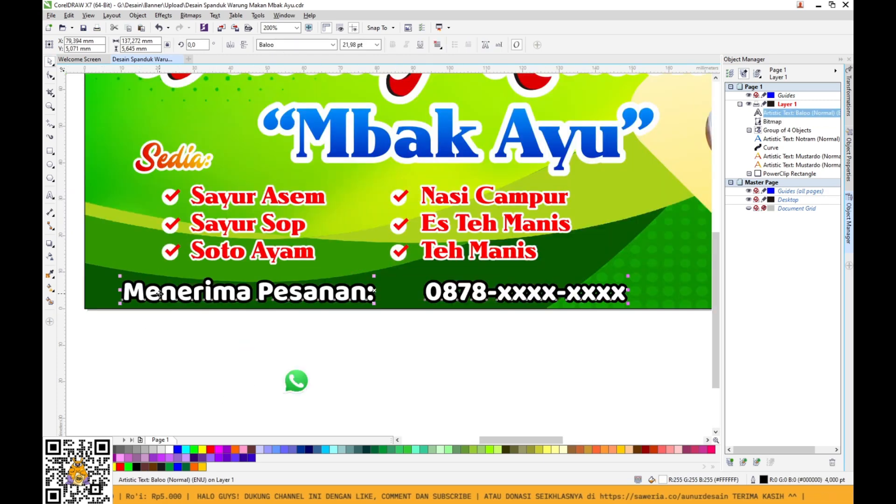
pyautogui.moveTo(562, 292); pyautogui.dragTo(556, 286)
pyautogui.moveTo(613, 269)
pyautogui.mouseDown()
pyautogui.moveTo(596, 275)
pyautogui.moveTo(614, 273)
pyautogui.mouseUp()
# Widen the gap before the masked phone number slightly, place the WhatsApp logo in it and align it vertically with the text.
pyautogui.doubleClick(347, 286)
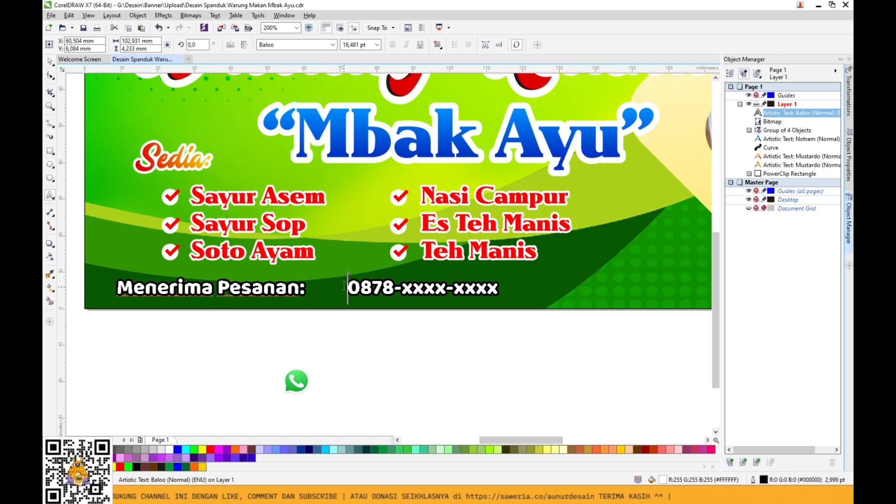
pyautogui.click(50, 61)
pyautogui.click(287, 354)
pyautogui.click(310, 380)
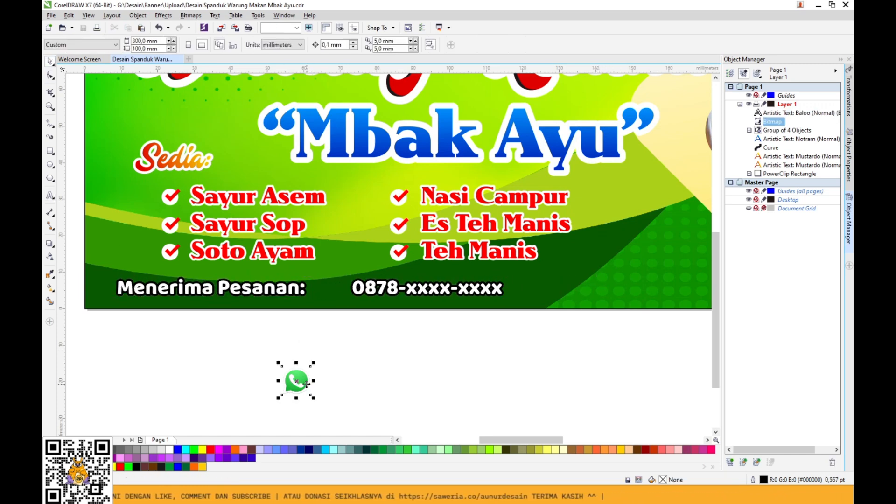
pyautogui.moveTo(311, 380); pyautogui.dragTo(344, 287)
pyautogui.scroll(1, 360, 297)
pyautogui.keyDown('shift'); pyautogui.click(360, 290); pyautogui.keyUp('shift')
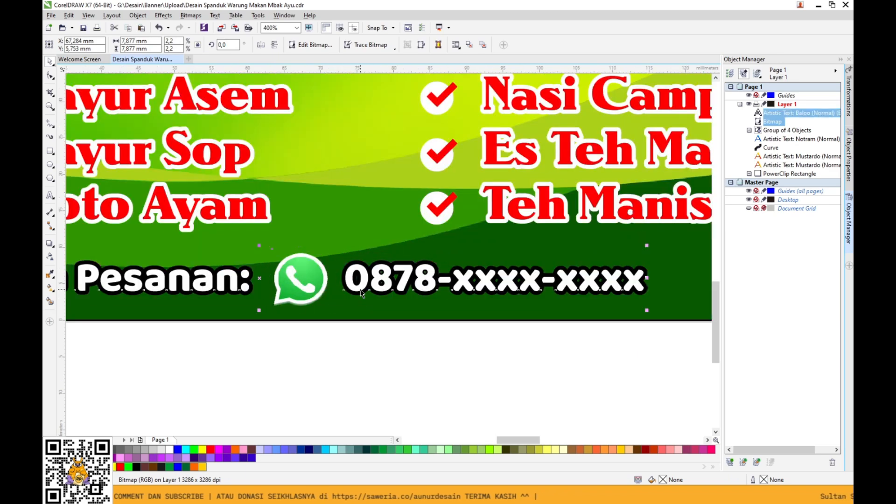
pyautogui.press('e')
# Give the order line a dark green outline (#006633) and a yellow fill.
pyautogui.scroll(-1, 361, 292)
pyautogui.click(369, 290)
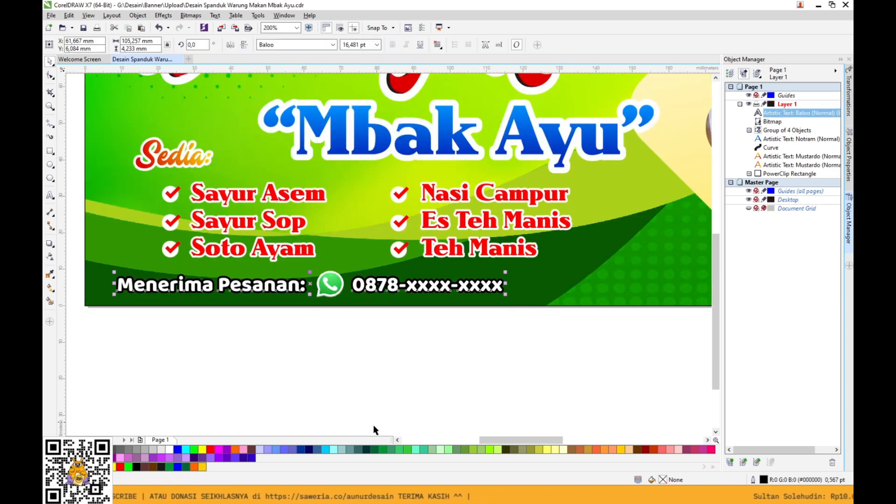
pyautogui.click(415, 363)
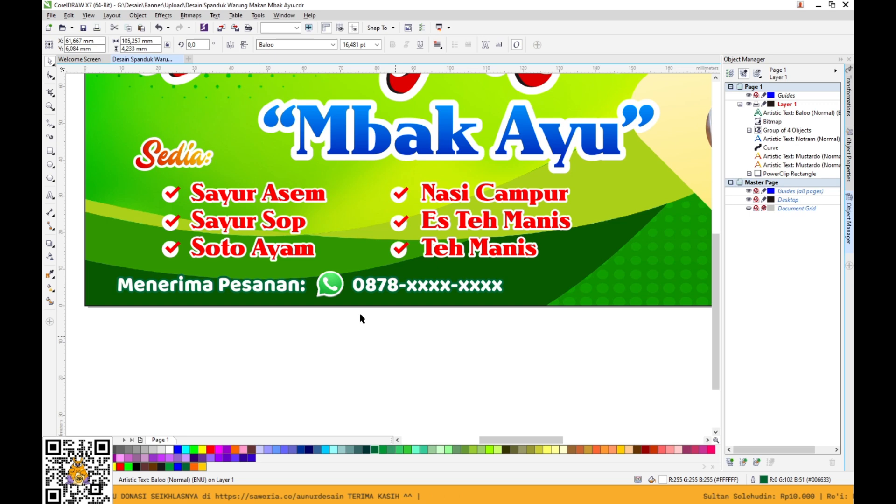
pyautogui.click(373, 286)
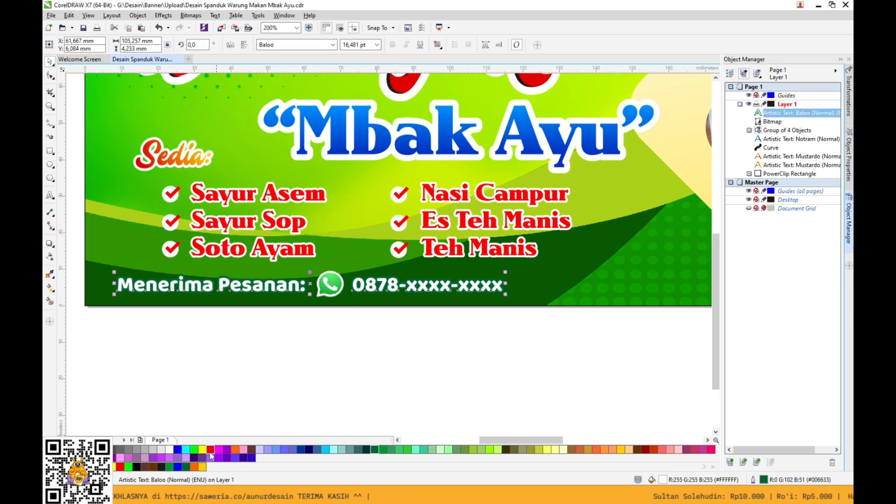
pyautogui.keyDown('shift'); pyautogui.click(339, 289); pyautogui.keyUp('shift')
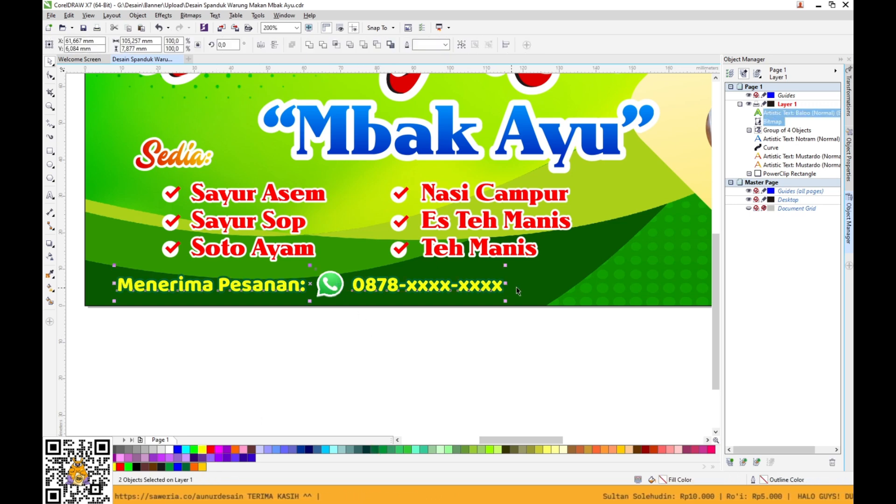
pyautogui.click(478, 356)
# Create a white rectangle without outline, about 69 by 8 mm, over the "Menerima Pesanan:" text and WhatsApp logo.
pyautogui.click(50, 151)
pyautogui.scroll(2, 112, 270)
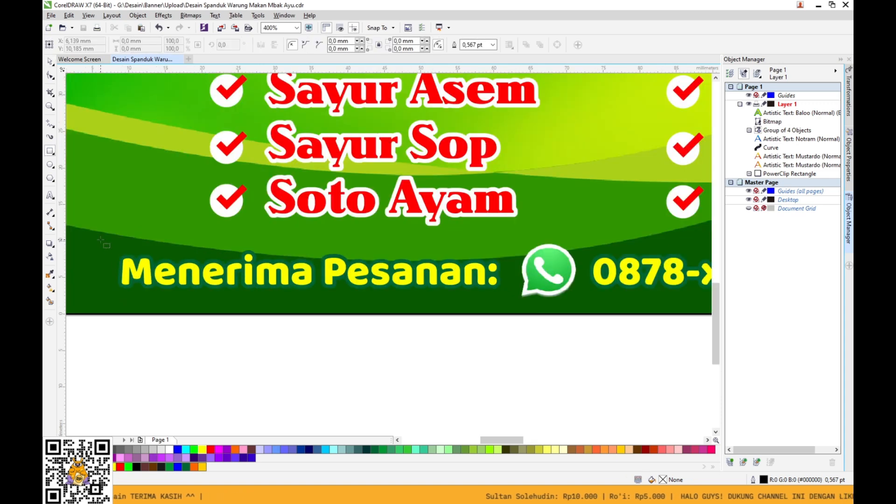
pyautogui.moveTo(100, 239)
pyautogui.mouseDown()
pyautogui.moveTo(247, 312)
pyautogui.moveTo(251, 300)
pyautogui.mouseUp()
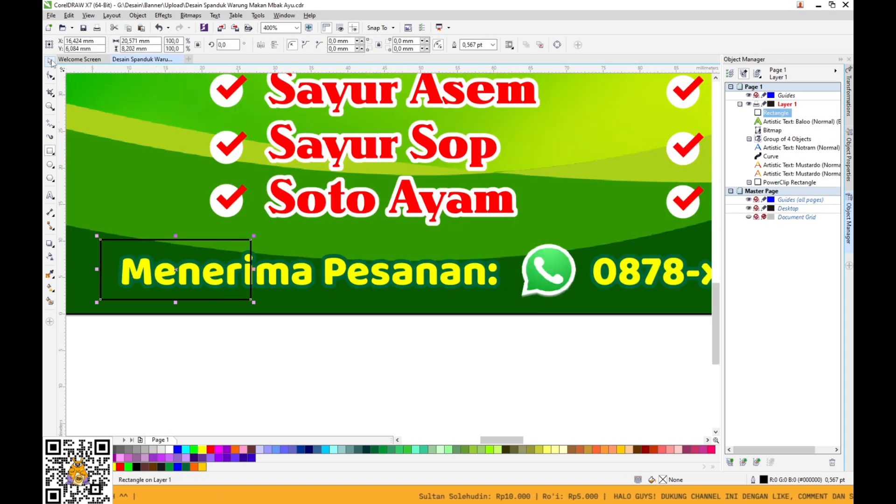
pyautogui.click(169, 450)
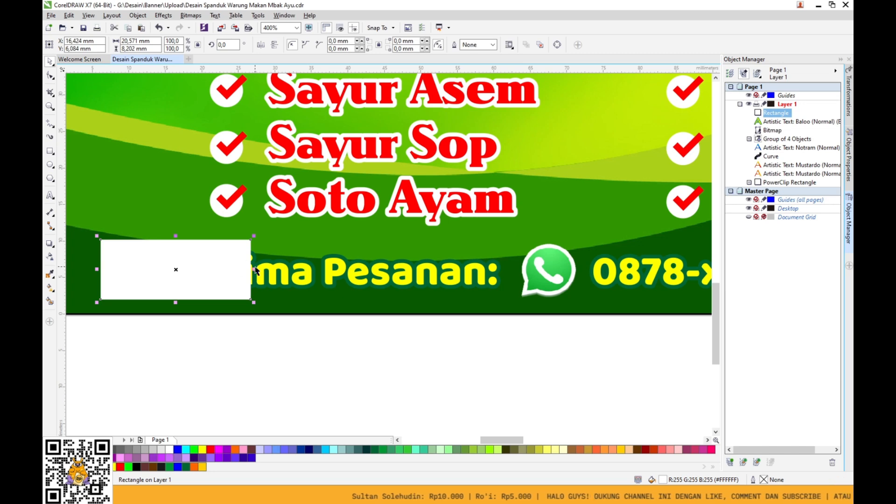
pyautogui.moveTo(254, 269); pyautogui.dragTo(609, 269)
# Round the white rectangle's corners fully into a pill and apply a linear transparency that fades it out toward the phone number.
pyautogui.click(50, 74)
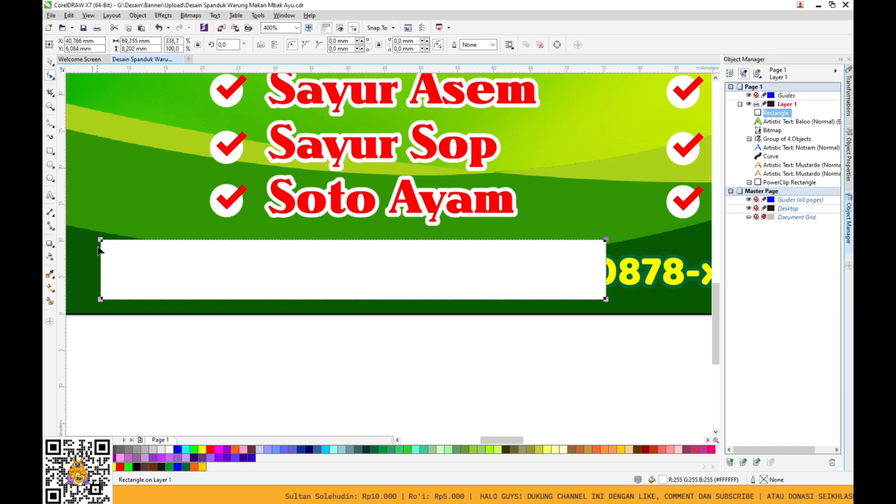
pyautogui.moveTo(101, 240); pyautogui.dragTo(133, 287)
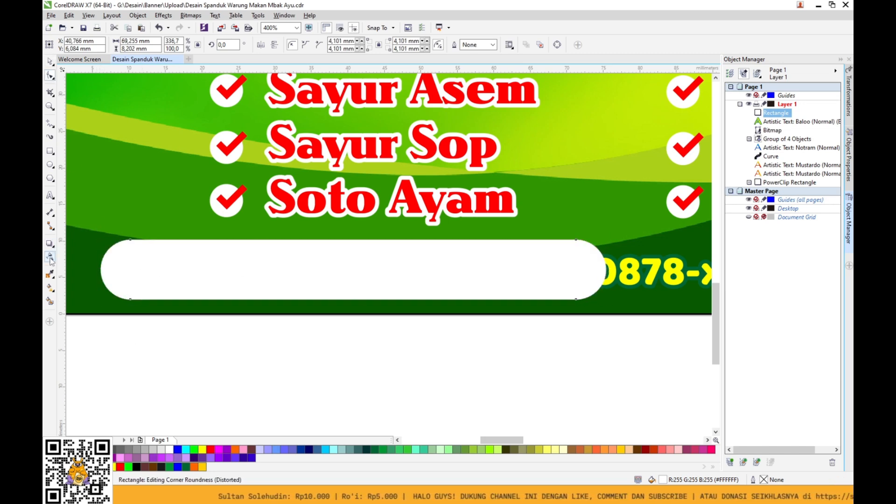
pyautogui.click(50, 273)
pyautogui.moveTo(215, 276); pyautogui.dragTo(600, 276)
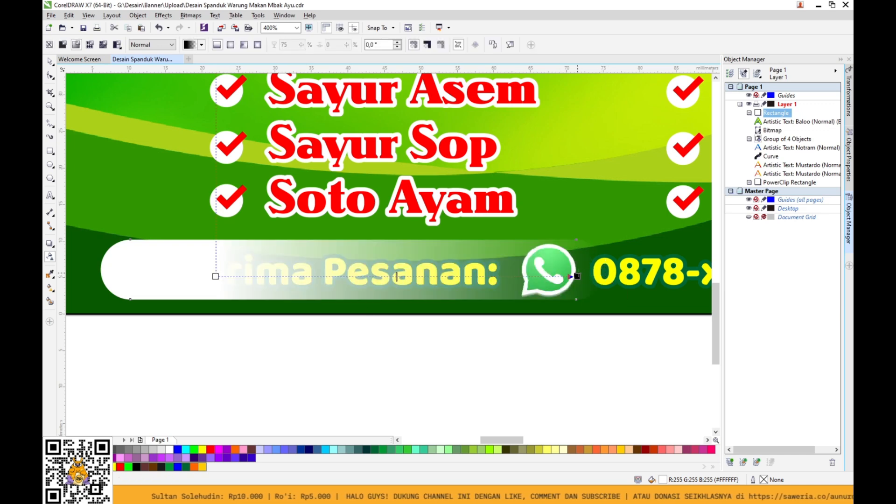
# Bring the order line text in front of the faded white pill.
pyautogui.press('space')
pyautogui.click(652, 279)
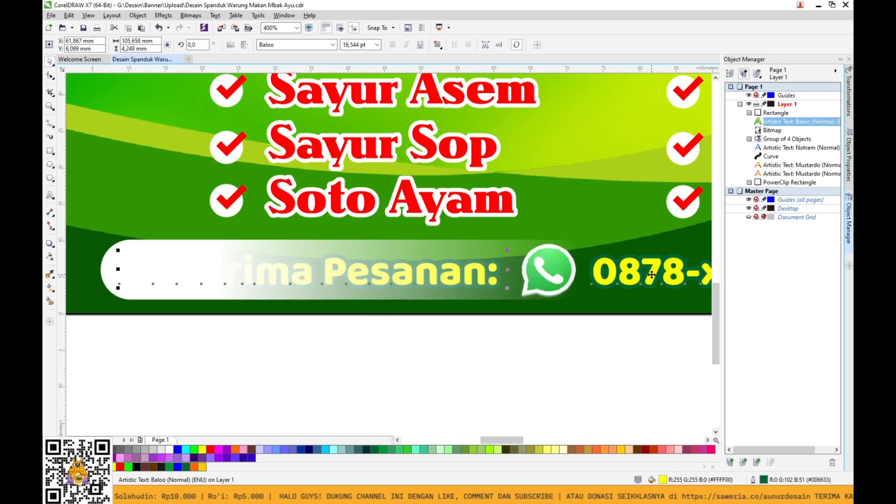
pyautogui.hotkey('shift', 'pageup')
pyautogui.scroll(-1, 288, 320)
pyautogui.keyDown('shift'); pyautogui.click(228, 279); pyautogui.keyUp('shift')
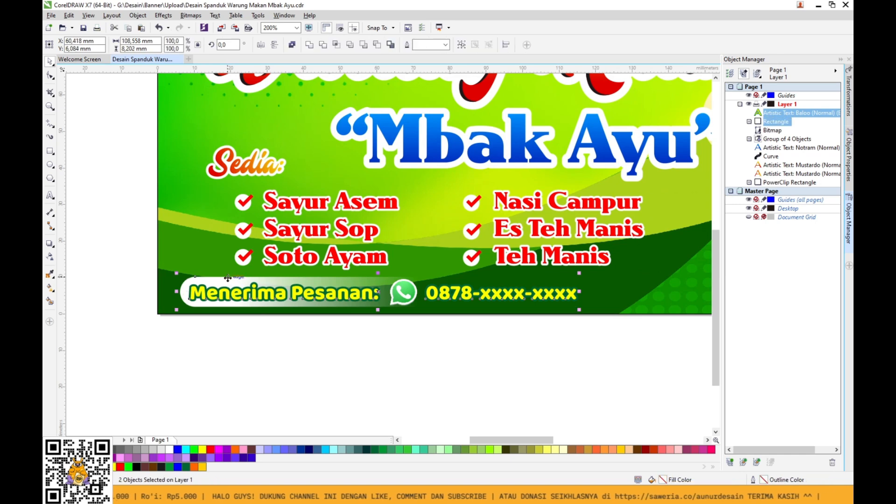
pyautogui.click(332, 347)
# Stretch the faded pill to about 108 mm wide and bring the WhatsApp logo in front of it.
pyautogui.click(406, 305)
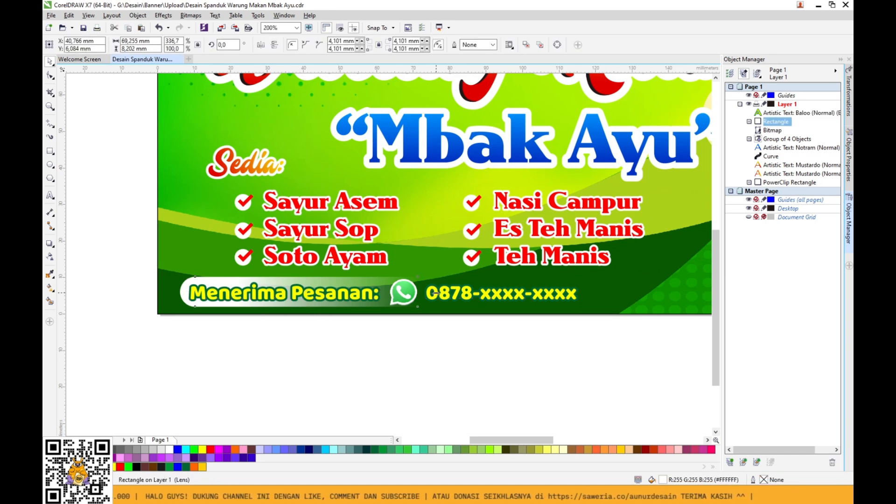
pyautogui.moveTo(433, 293); pyautogui.dragTo(576, 293)
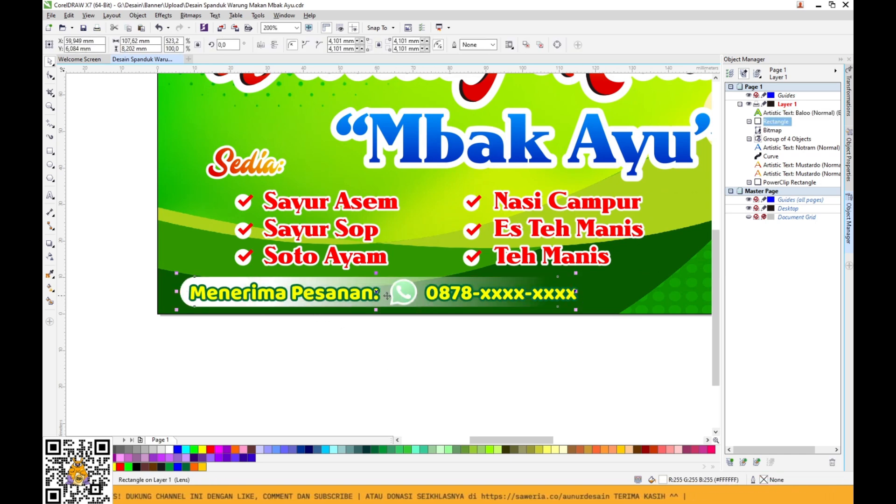
pyautogui.click(311, 297)
pyautogui.moveTo(448, 324); pyautogui.dragTo(376, 273)
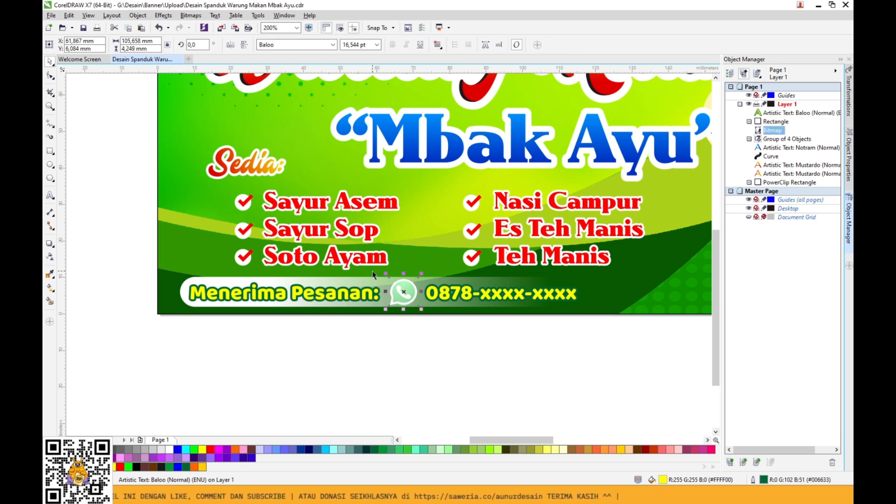
pyautogui.hotkey('shift', 'pageup')
# Shorten the faded pill to about 59 mm wide, ending behind the WhatsApp logo.
pyautogui.click(344, 309)
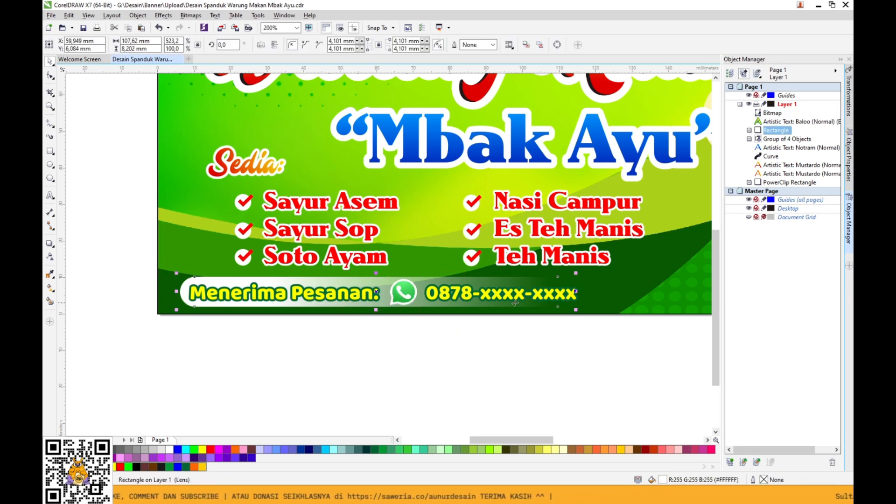
pyautogui.moveTo(575, 291); pyautogui.dragTo(400, 301)
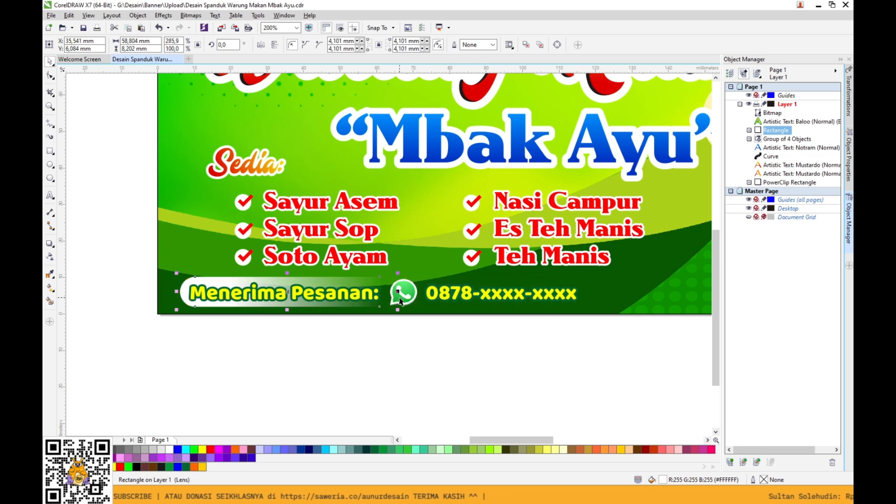
pyautogui.click(260, 294)
pyautogui.keyDown('shift'); pyautogui.click(194, 282); pyautogui.keyUp('shift')
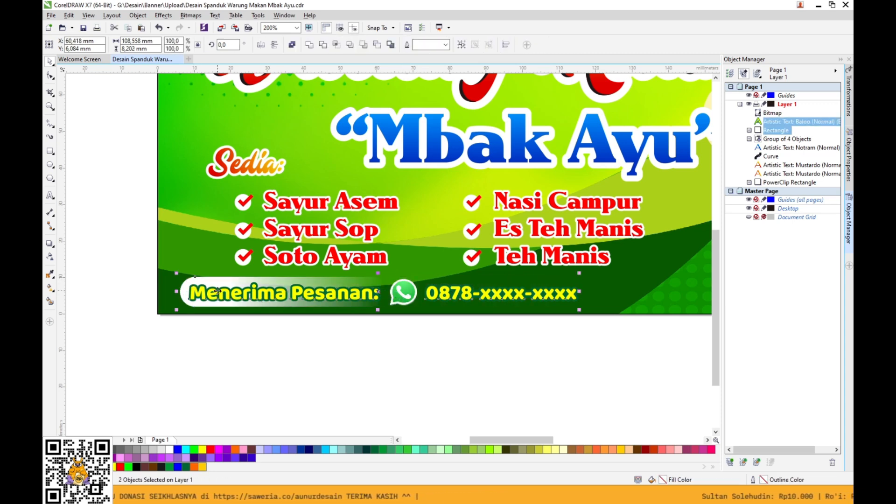
pyautogui.click(264, 327)
# Scale the order text, logo and pill down slightly together and save the file.
pyautogui.moveTo(628, 349); pyautogui.dragTo(171, 270)
pyautogui.moveTo(579, 310); pyautogui.dragTo(558, 320)
pyautogui.click(549, 344)
pyautogui.hotkey('ctrl', 's')
pyautogui.press('F4')
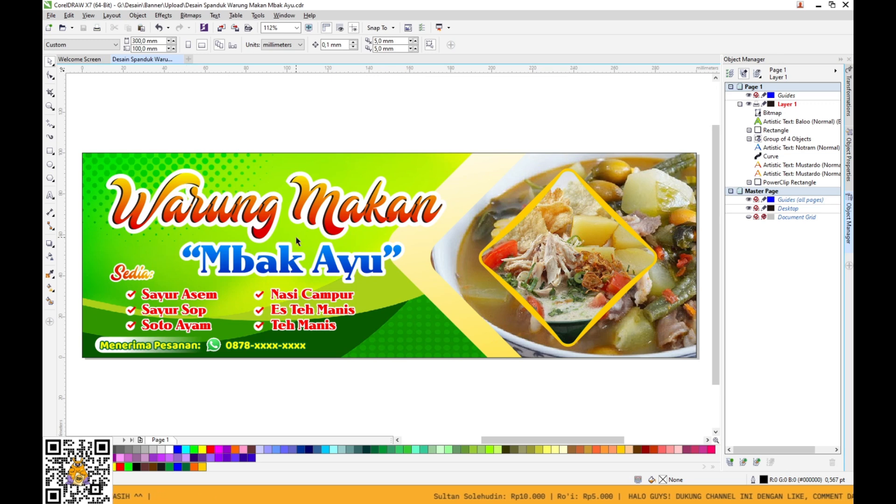
# Adjust the length and position of the vertical red-to-yellow gradient on the "Warung Makan" title.
pyautogui.click(268, 236)
pyautogui.click(50, 289)
pyautogui.moveTo(263, 227); pyautogui.dragTo(264, 158)
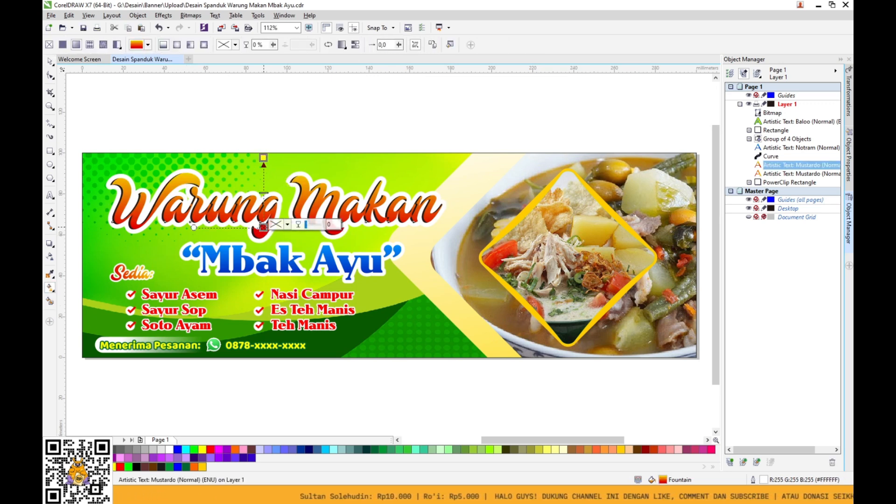
pyautogui.moveTo(263, 228); pyautogui.dragTo(264, 158)
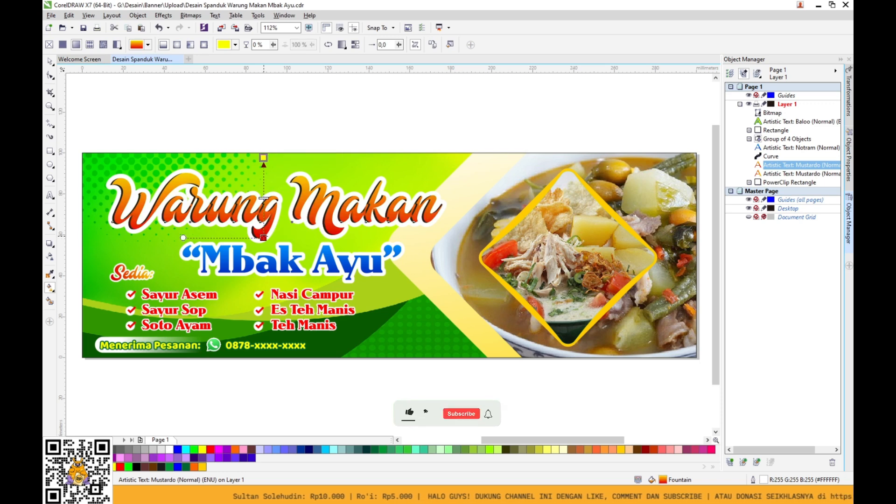
pyautogui.moveTo(263, 228); pyautogui.dragTo(262, 222)
pyautogui.click(50, 63)
pyautogui.click(192, 125)
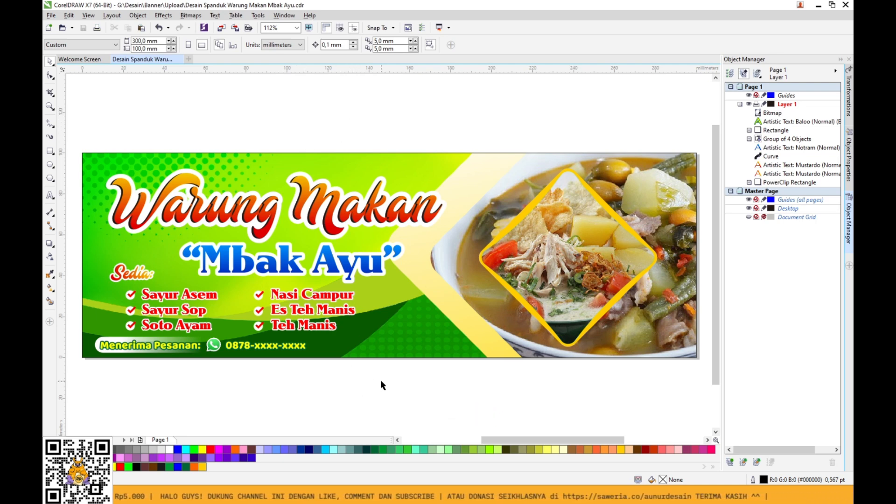
# Ungroup the menu list and replace its "Teh Manis" item with "Joshua".
pyautogui.click(317, 334)
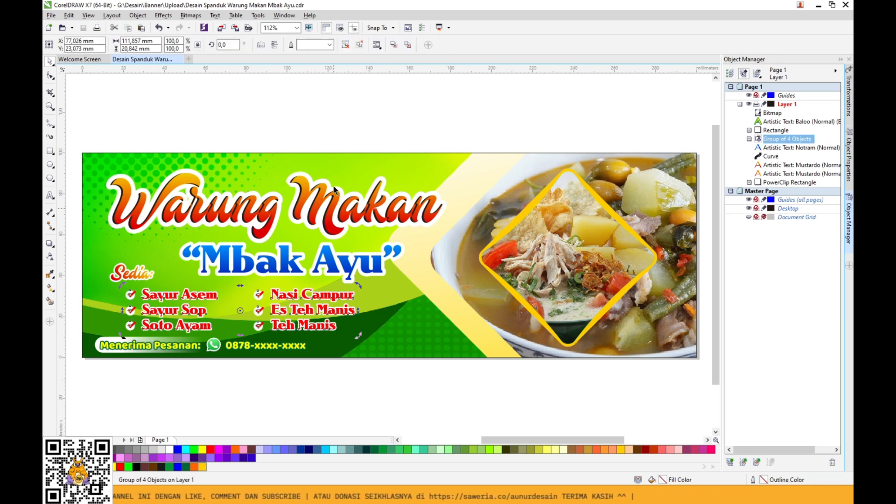
pyautogui.click(359, 45)
pyautogui.click(327, 326)
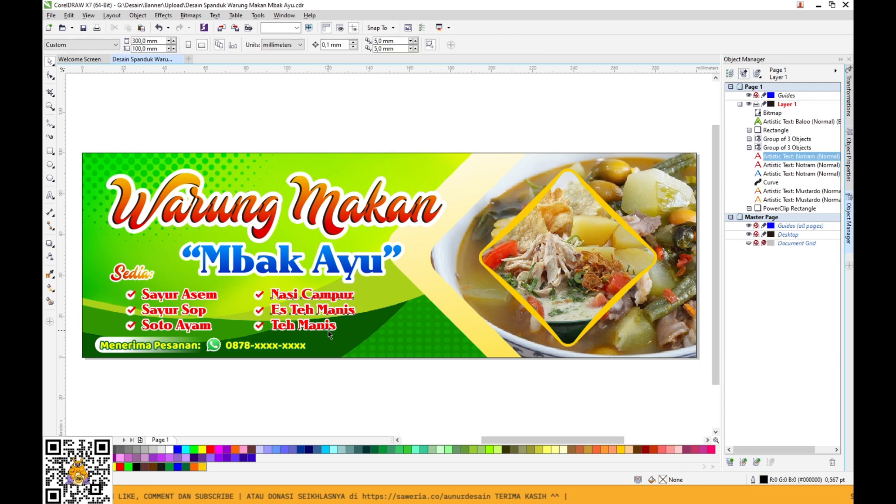
pyautogui.press('F8')
pyautogui.moveTo(336, 327); pyautogui.dragTo(276, 331)
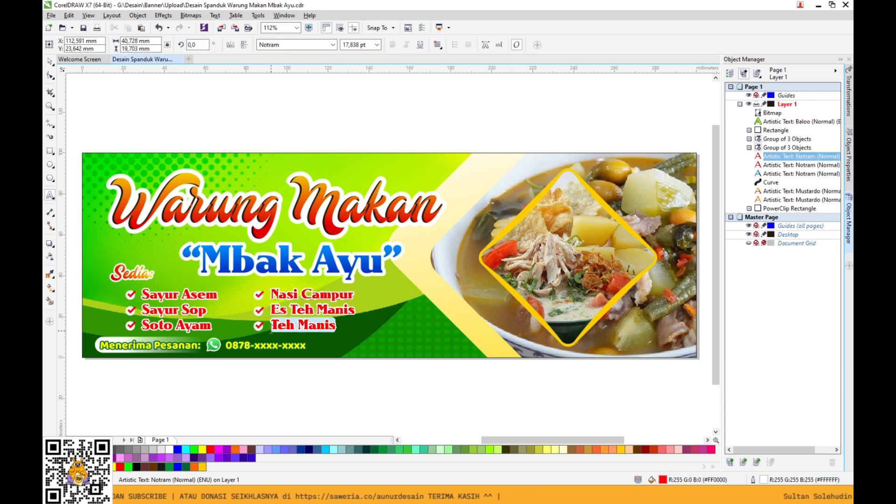
pyautogui.write('Joshua')
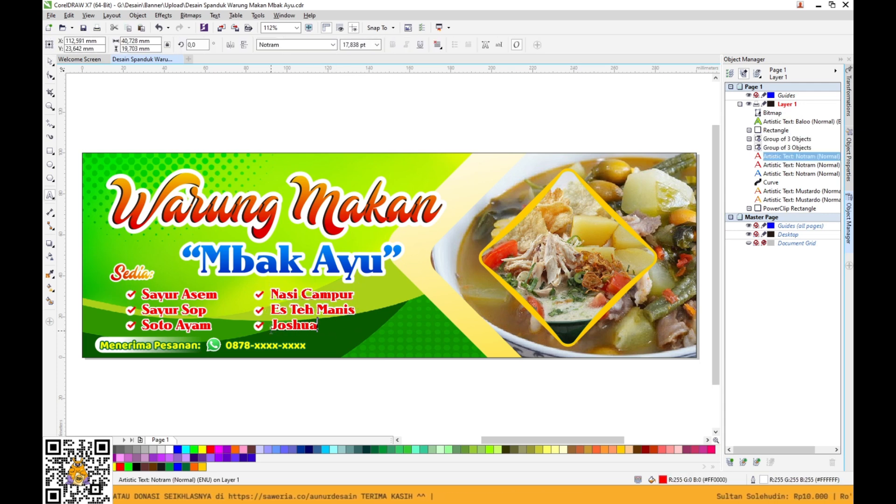
pyautogui.press('Escape')
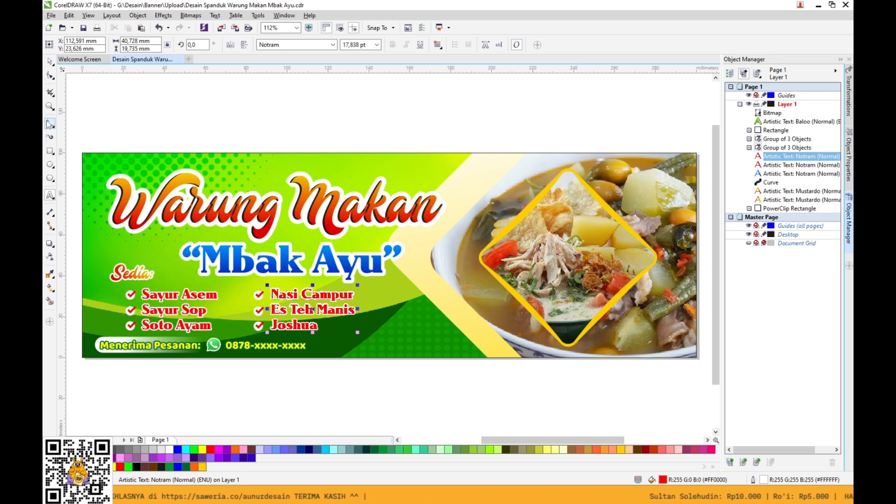
pyautogui.click(50, 61)
pyautogui.click(292, 110)
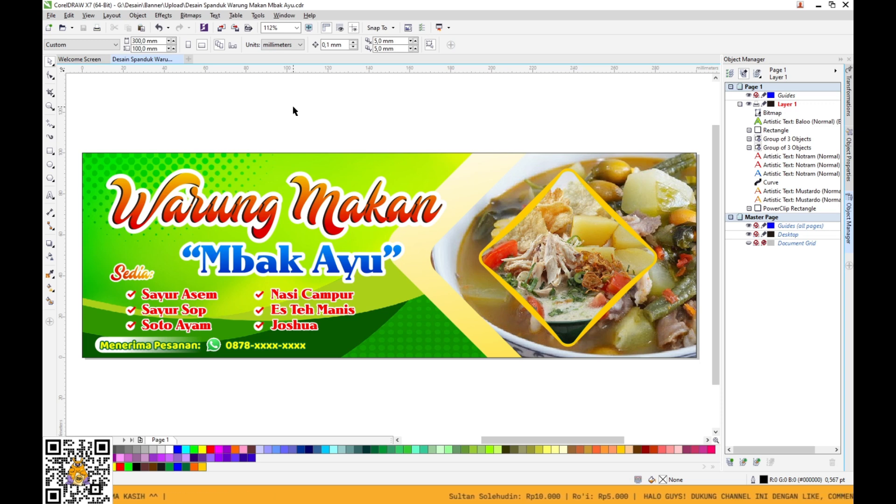
# Open the banner's PowerClip contents and reposition the black halftone bitmap over the lower edge of the dark green area.
pyautogui.doubleClick(401, 334)
pyautogui.click(149, 168)
pyautogui.scroll(-2, 147, 168)
pyautogui.moveTo(151, 161); pyautogui.dragTo(181, 334)
pyautogui.scroll(2, 411, 290)
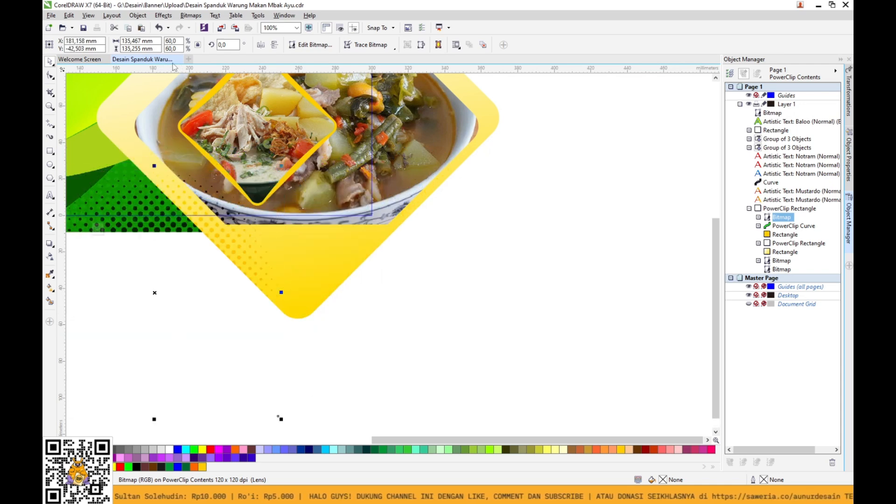
# Try the Lightness, Invert, Behind and Overlay transparency merge modes on the lower halftone bitmap.
pyautogui.click(50, 256)
pyautogui.click(154, 44)
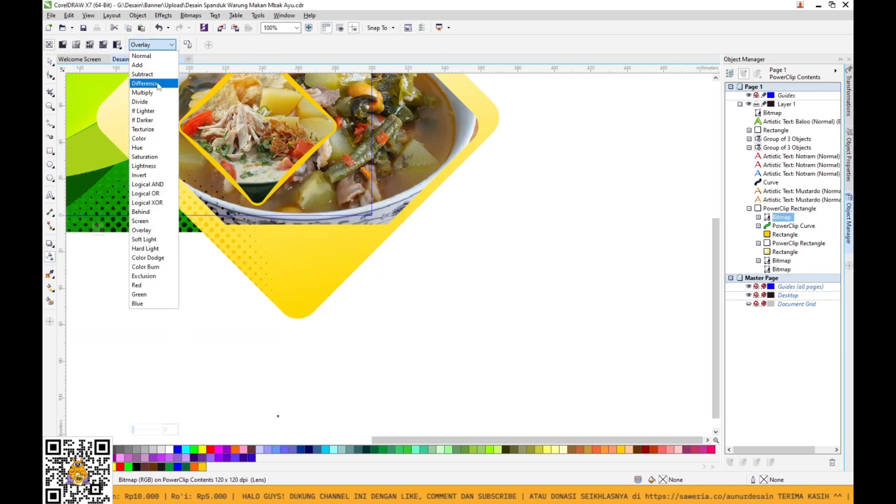
pyautogui.click(155, 92)
pyautogui.click(154, 44)
pyautogui.click(155, 161)
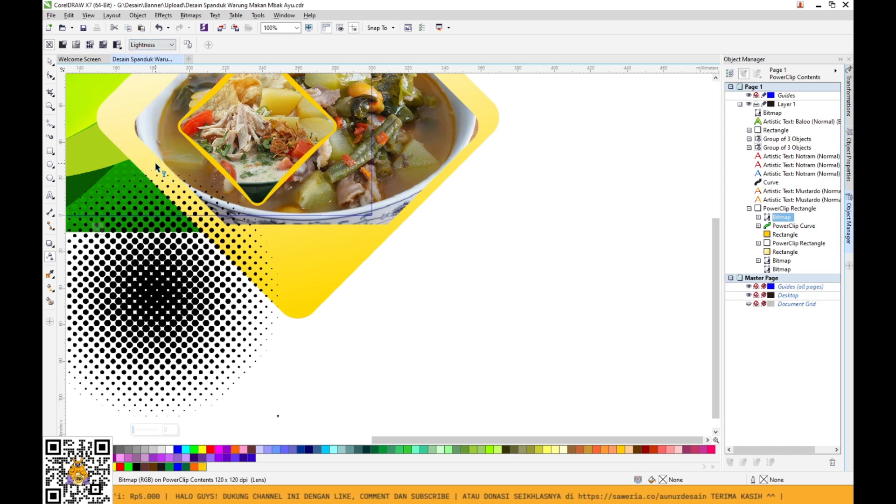
pyautogui.click(164, 45)
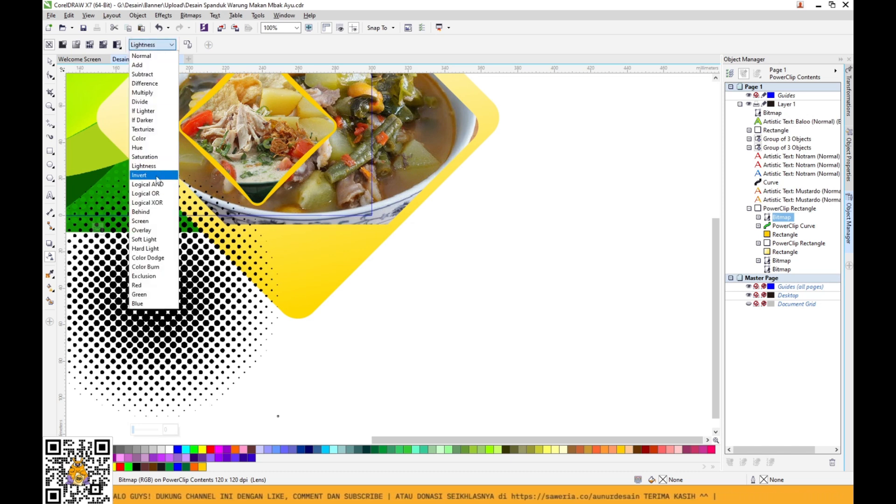
pyautogui.click(157, 172)
pyautogui.click(164, 44)
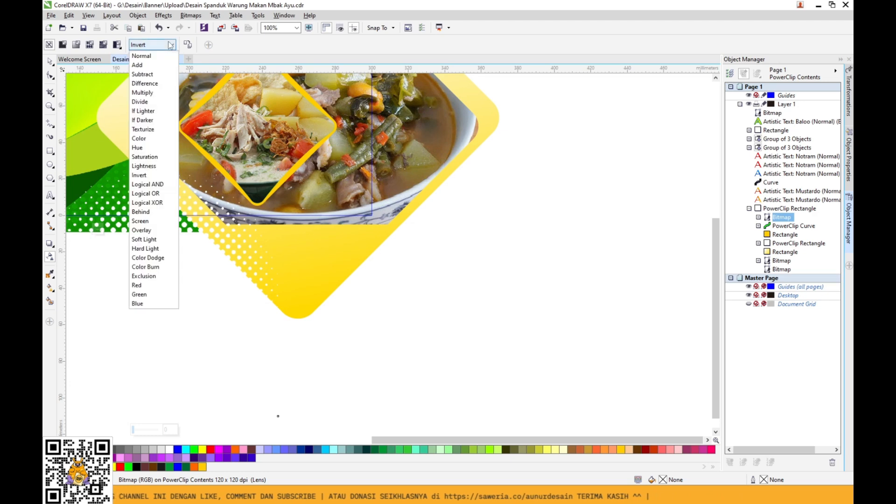
pyautogui.click(163, 216)
pyautogui.click(165, 45)
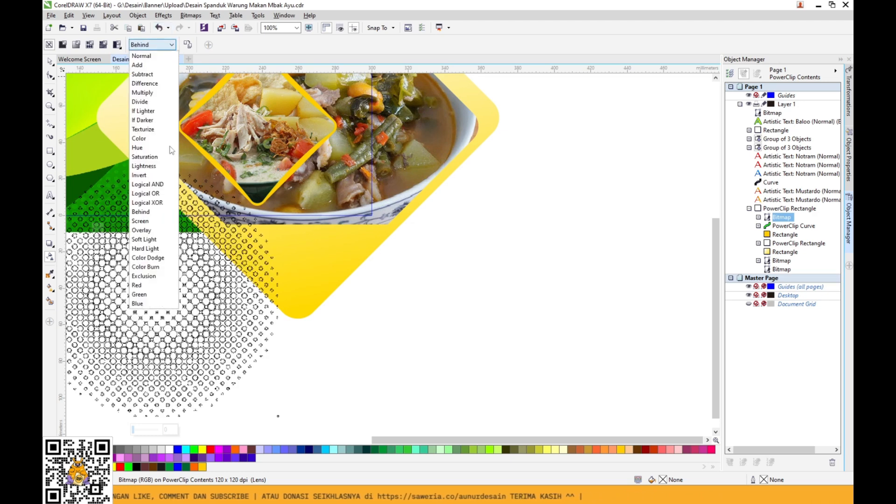
pyautogui.click(164, 237)
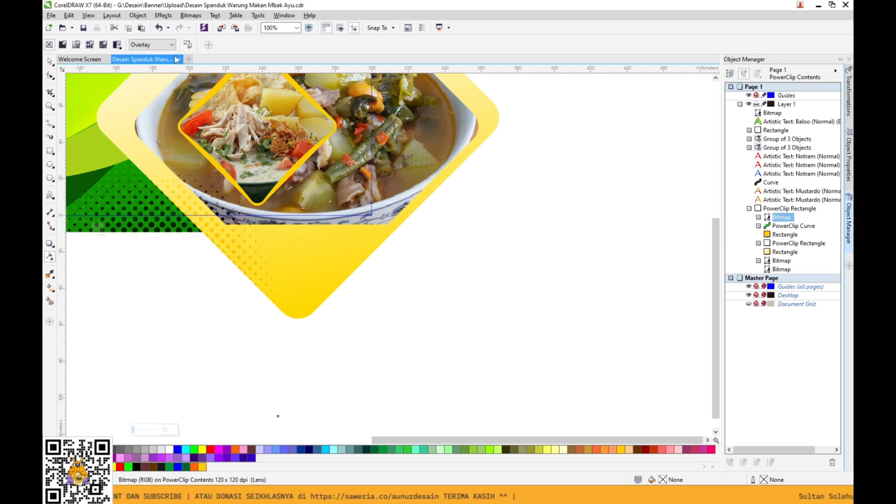
# Set the halftone bitmap's merge mode to Soft Light, shift it slightly, and finish editing the PowerClip contents.
pyautogui.click(164, 44)
pyautogui.click(145, 239)
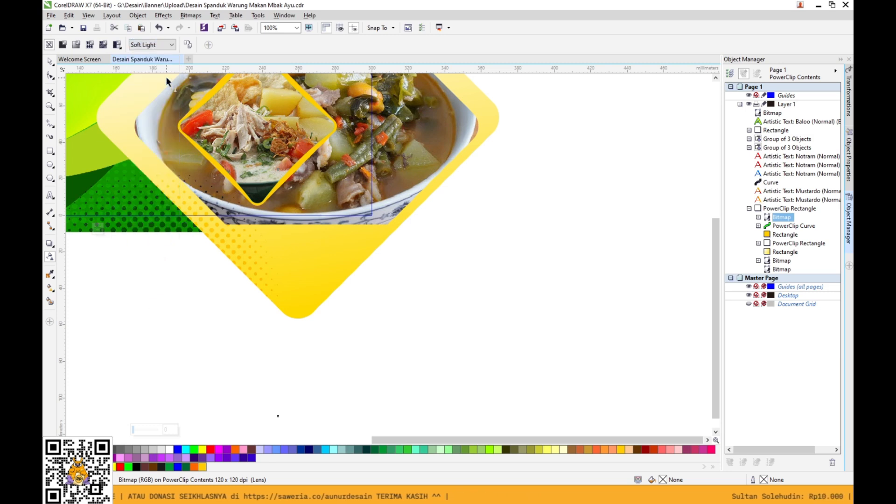
pyautogui.click(50, 61)
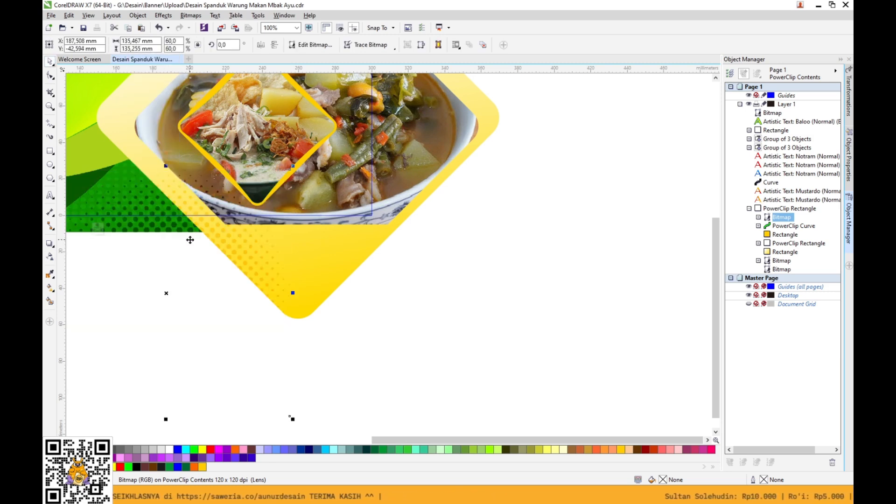
pyautogui.moveTo(191, 256); pyautogui.dragTo(183, 282)
pyautogui.press('Escape')
pyautogui.scroll(-1, 197, 304)
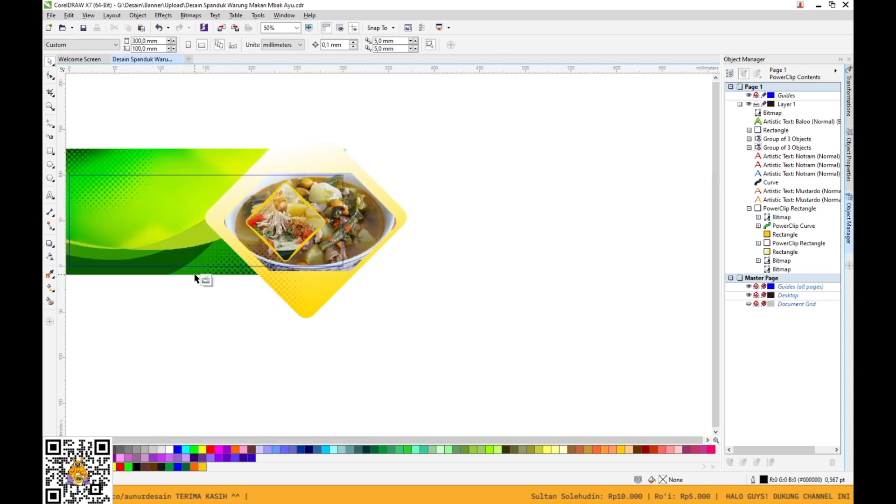
pyautogui.click(206, 281)
pyautogui.press('F4')
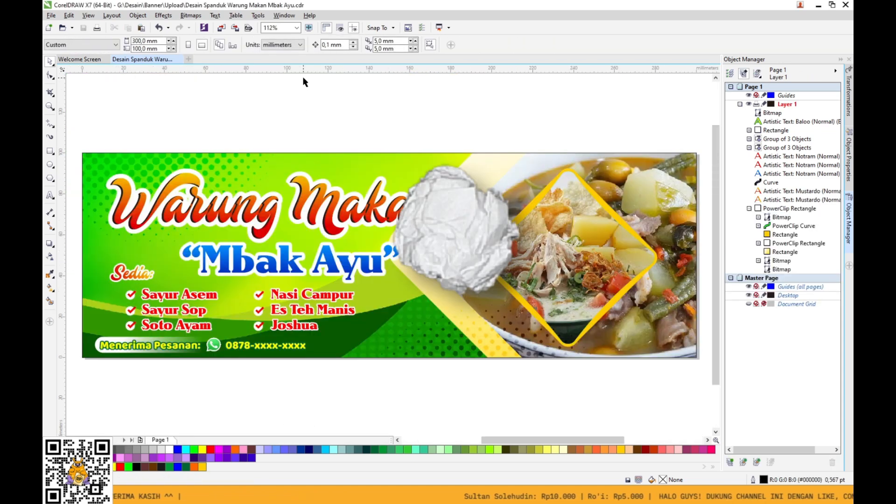
# Switch to Chrome and open the "Download Desain Spanduk Warung Makan Mbak Ayu - Free CDR" post at its download links.
pyautogui.scroll(-4, 578, 238)
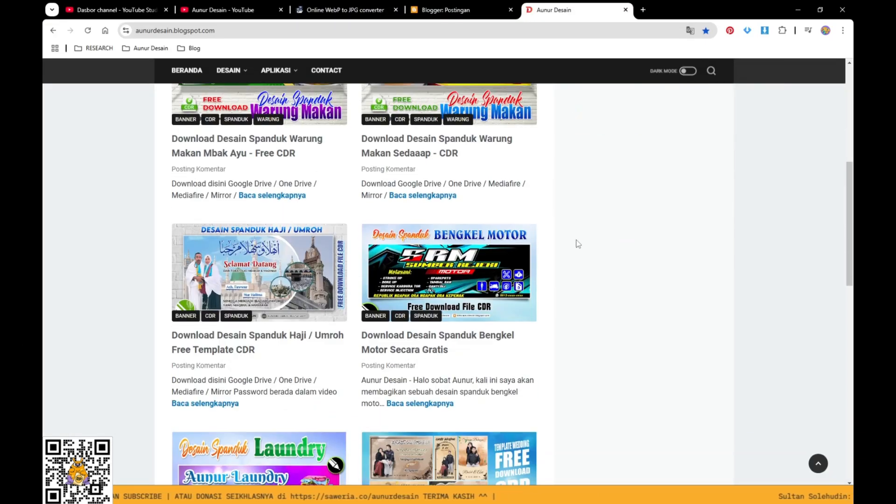
pyautogui.scroll(2, 578, 238)
pyautogui.click(228, 230)
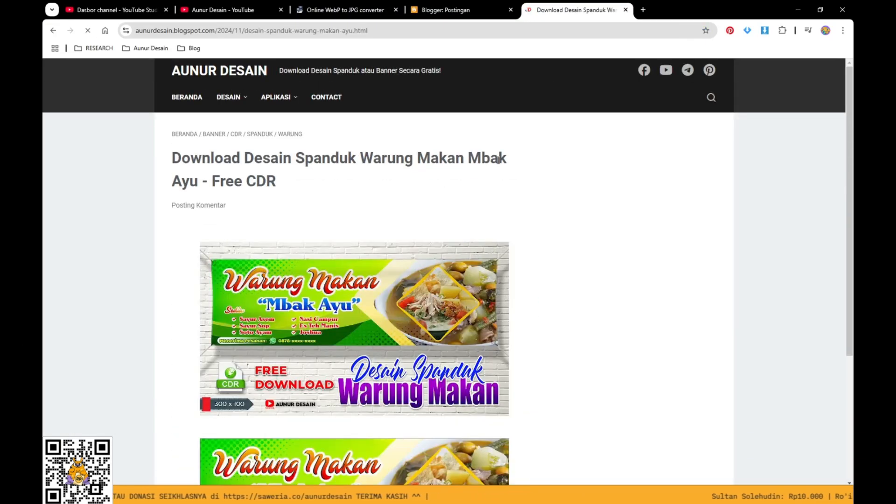
pyautogui.scroll(-6, 498, 160)
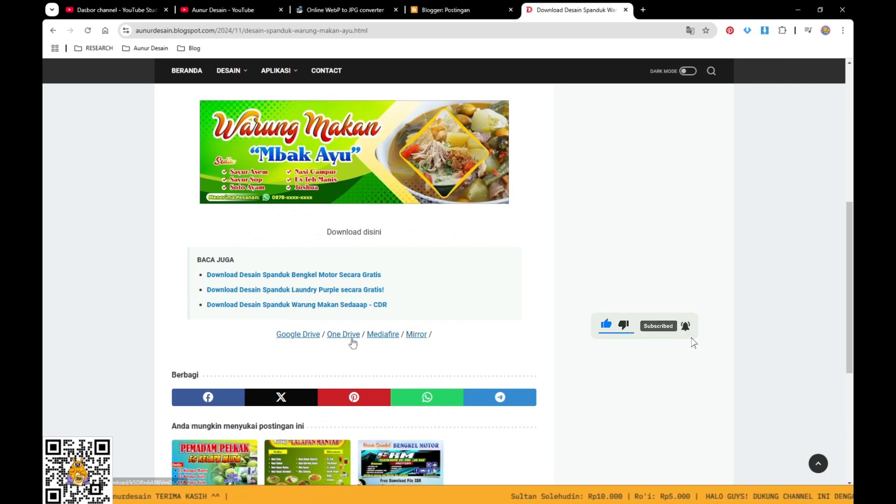
# Follow the post's Mediafire link through the ouo.io redirect to the banner's ZIP download page, closing the pop-up tab.
pyautogui.click(384, 335)
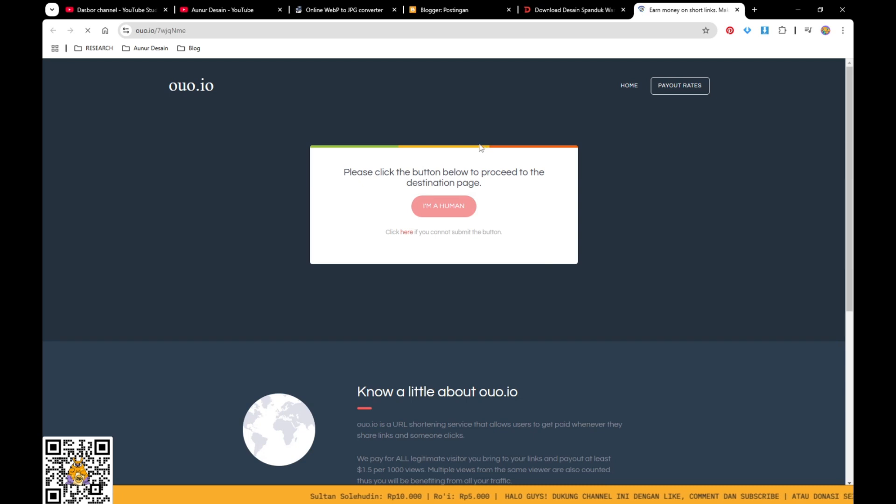
pyautogui.click(423, 208)
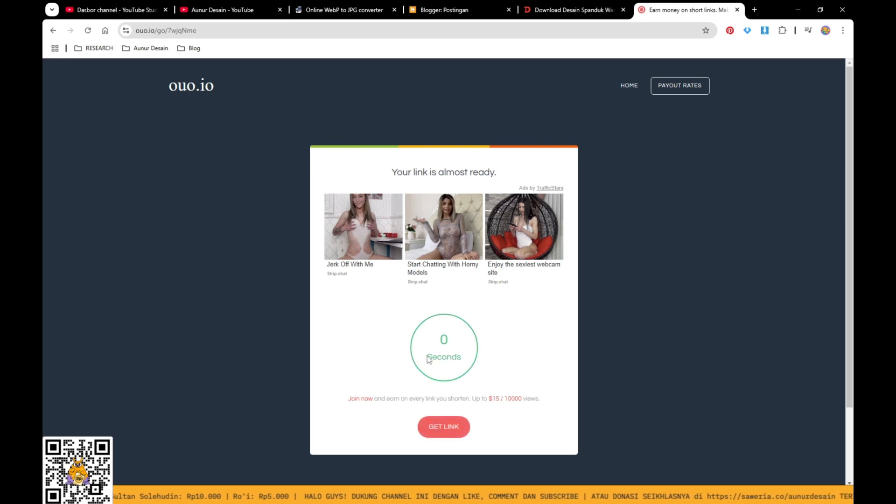
pyautogui.click(449, 434)
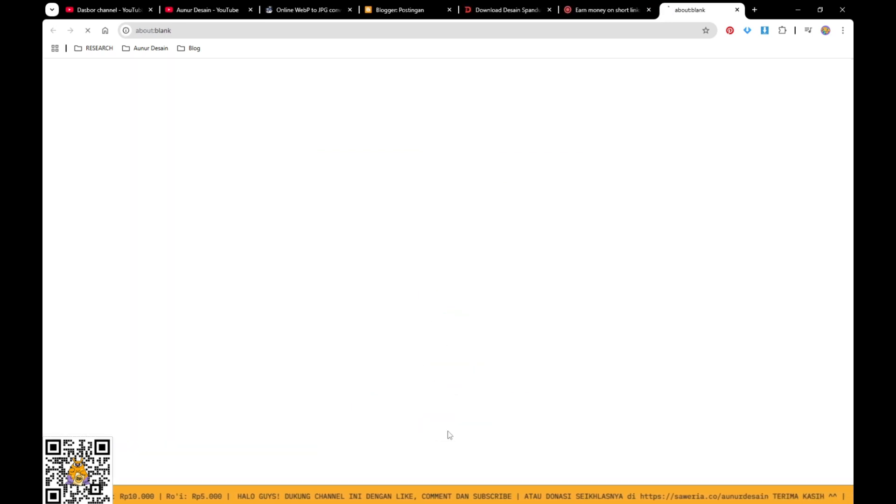
pyautogui.click(738, 10)
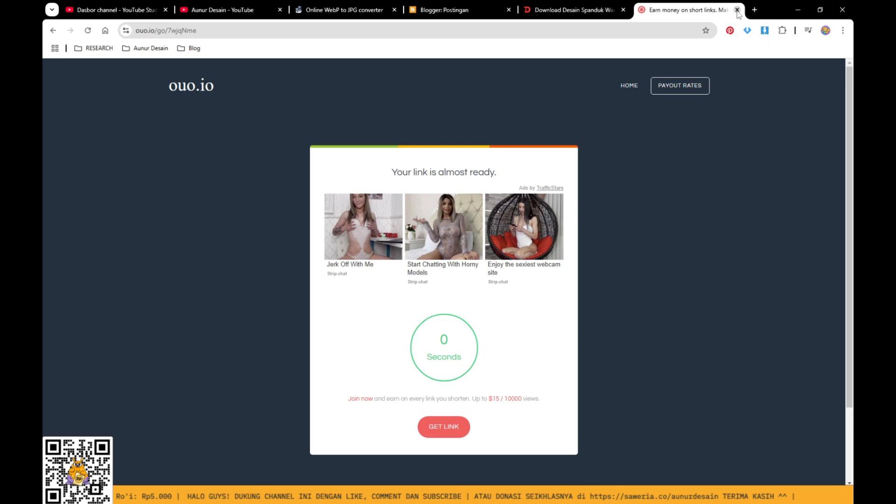
pyautogui.click(443, 430)
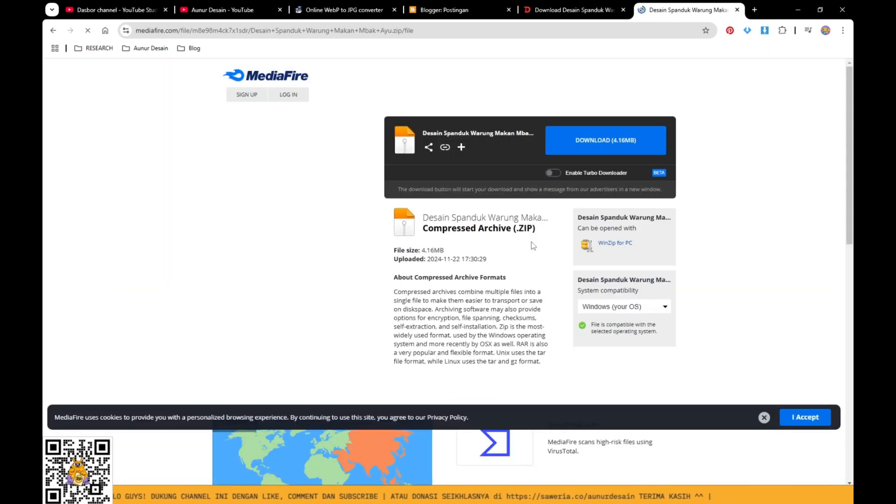